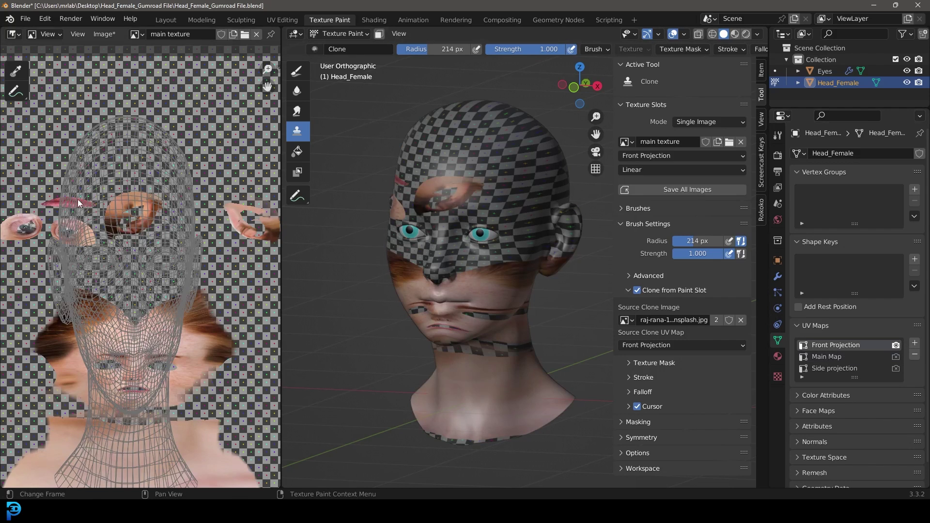
Activate the Main Map UV map on the head and examine its unwrapped layout over the painted texture.
{"action": "left_click", "coordinate": [831, 357]}
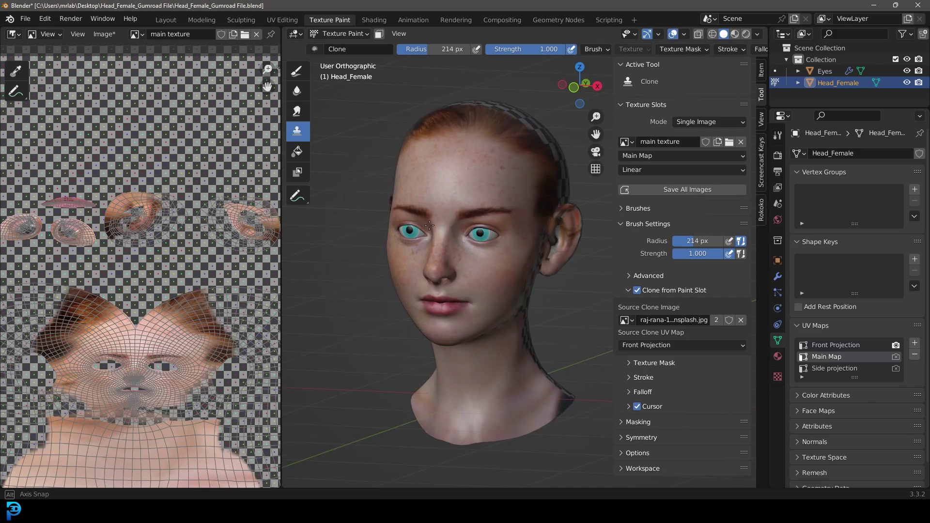
{"action": "middle_click_drag", "start_coordinate": [425, 184], "coordinate": [324, 238]}
{"action": "scroll", "coordinate": [204, 290], "scroll_direction": "down", "scroll_amount": 3}
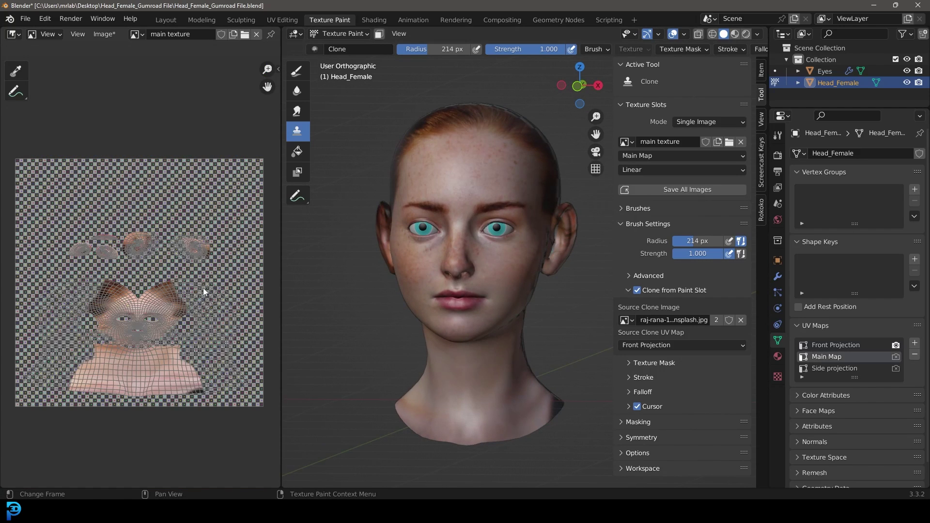
{"action": "left_click_drag", "start_coordinate": [279, 279], "coordinate": [422, 290]}
{"action": "scroll", "coordinate": [174, 327], "scroll_direction": "up", "scroll_amount": 5}
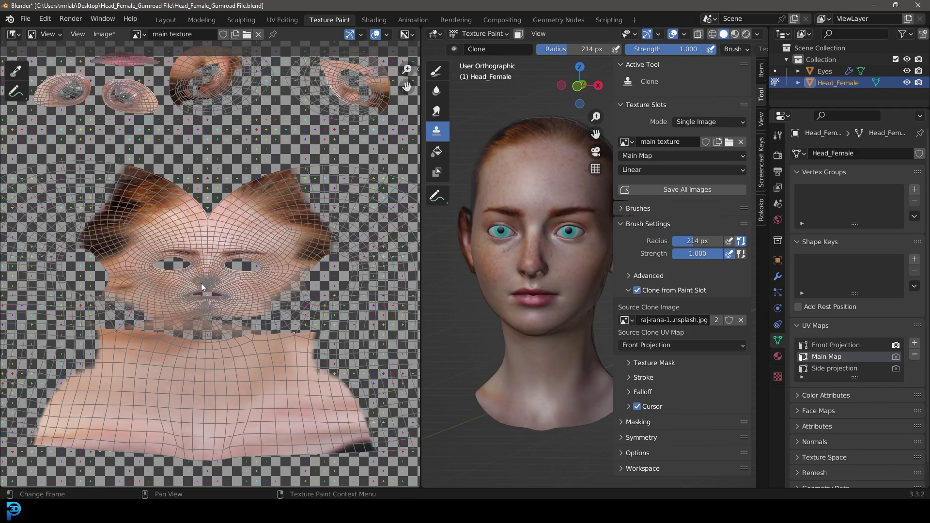
{"action": "left_click_drag", "start_coordinate": [419, 219], "coordinate": [256, 222]}
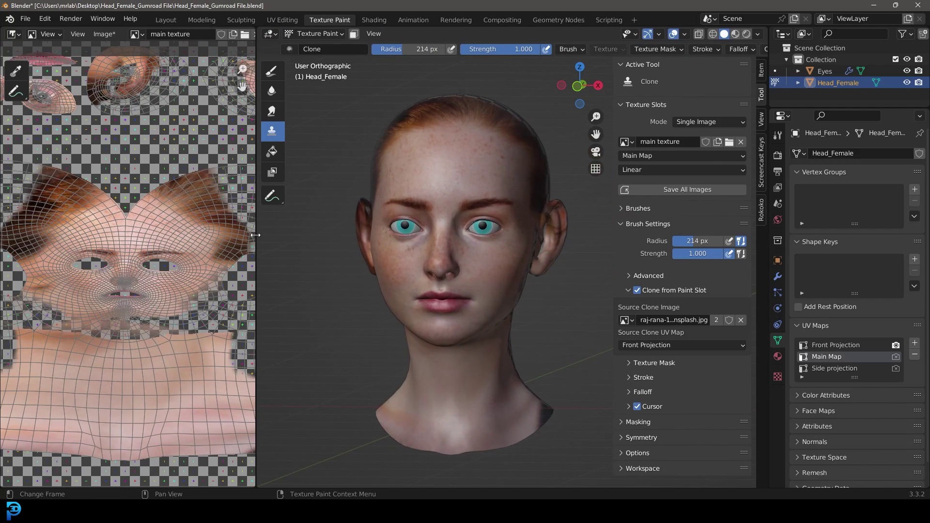
Examine the painted face, chin and neck of the textured head up close and from several angles.
{"action": "mouse_move", "coordinate": [487, 182]}
{"action": "middle_mouse_down"}
{"action": "mouse_move", "coordinate": [368, 194]}
{"action": "mouse_move", "coordinate": [488, 178]}
{"action": "middle_mouse_up"}
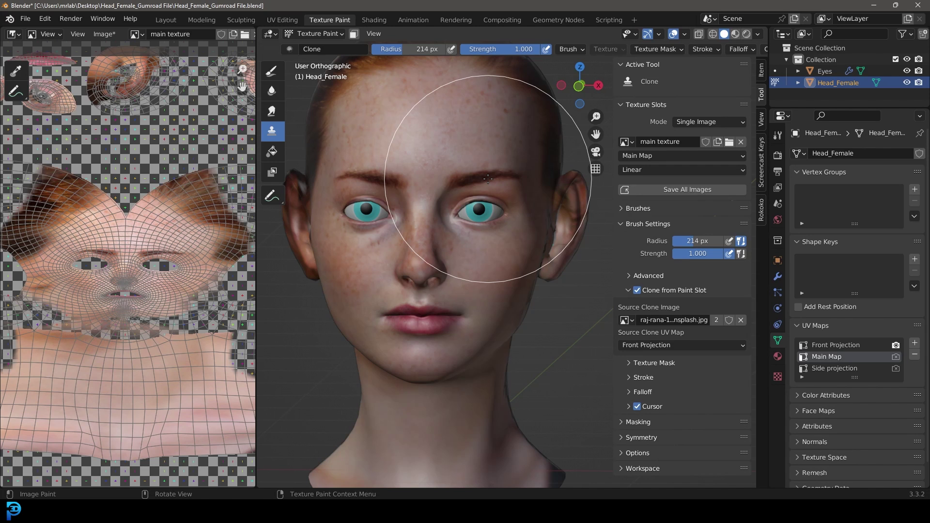
{"action": "mouse_move", "coordinate": [436, 233]}
{"action": "middle_mouse_down"}
{"action": "mouse_move", "coordinate": [494, 260]}
{"action": "mouse_move", "coordinate": [468, 262]}
{"action": "middle_mouse_up"}
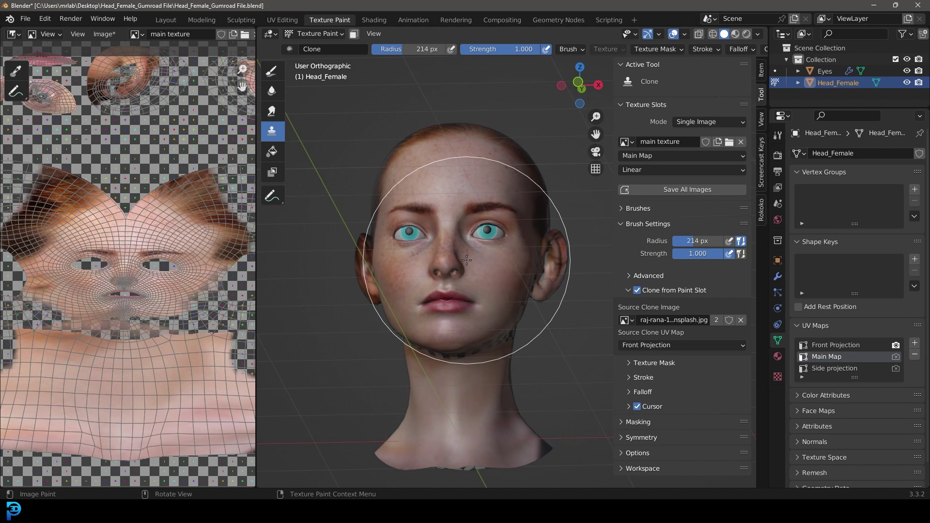
{"action": "middle_click_drag", "start_coordinate": [477, 310], "coordinate": [508, 311]}
{"action": "scroll", "coordinate": [418, 365], "scroll_direction": "up", "scroll_amount": 2}
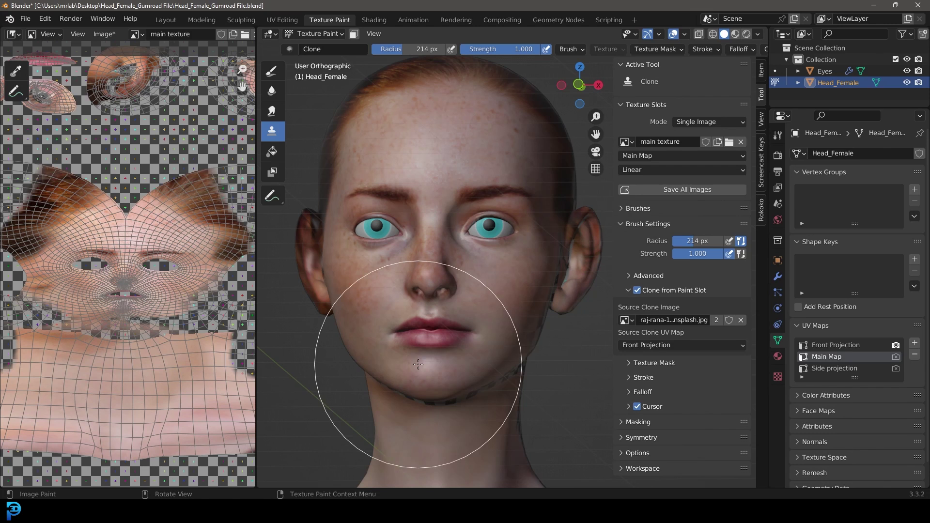
{"action": "mouse_move", "coordinate": [409, 407]}
{"action": "middle_mouse_down"}
{"action": "mouse_move", "coordinate": [427, 346]}
{"action": "mouse_move", "coordinate": [451, 341]}
{"action": "mouse_move", "coordinate": [426, 342]}
{"action": "middle_mouse_up"}
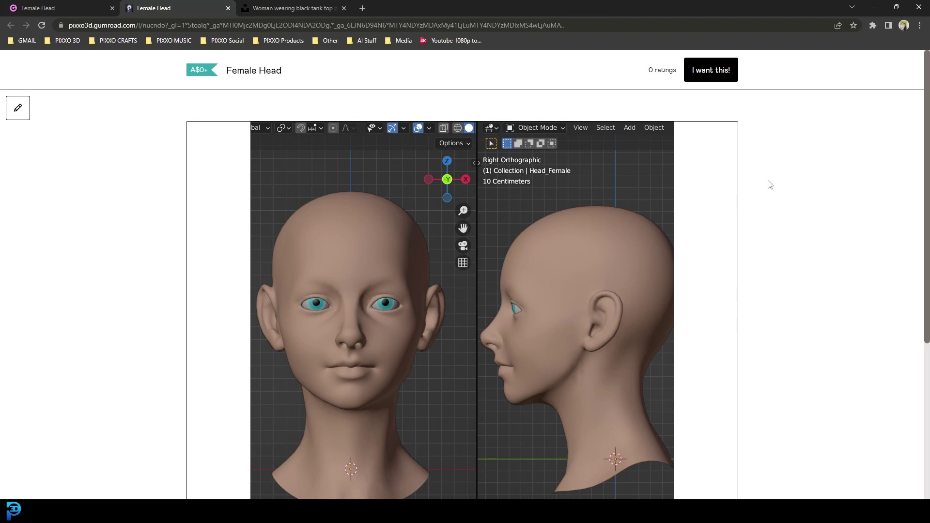
Switch to the browser and review the Female Head product page and the Unsplash portrait photo.
{"action": "scroll", "coordinate": [425, 191], "scroll_direction": "down", "scroll_amount": 2}
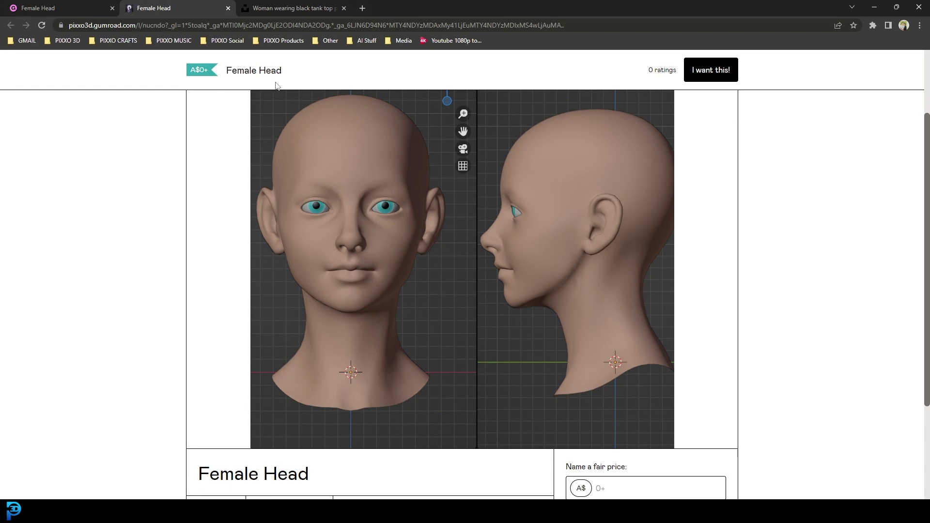
{"action": "left_click_drag", "start_coordinate": [465, 11], "coordinate": [488, 209]}
{"action": "left_click_drag", "start_coordinate": [7, 222], "coordinate": [51, 156]}
{"action": "left_click", "coordinate": [911, 205]}
{"action": "mouse_move", "coordinate": [303, 6]}
{"action": "left_click", "coordinate": [303, 7]}
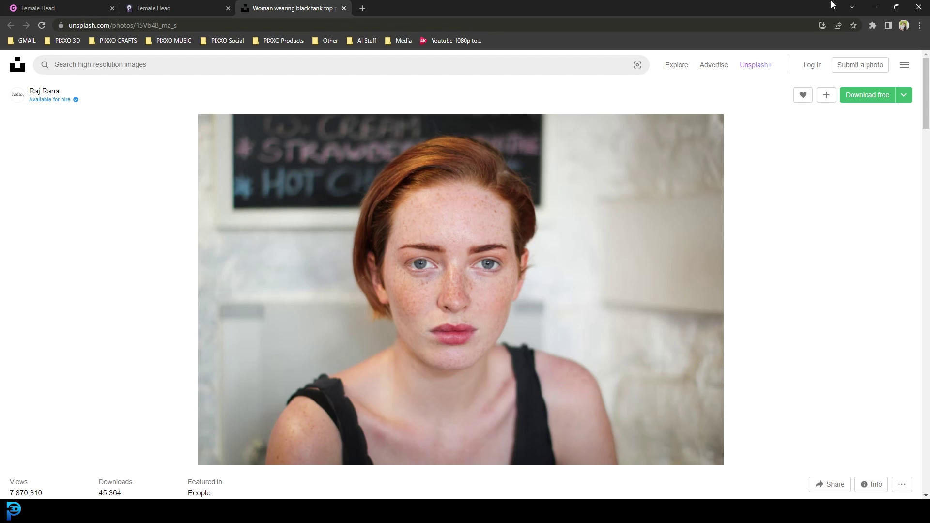
Minimize the browser, extract the Head_Female_Gumroad File archive to its default desktop folder, and open the extracted file in Blender.
{"action": "left_click", "coordinate": [877, 7]}
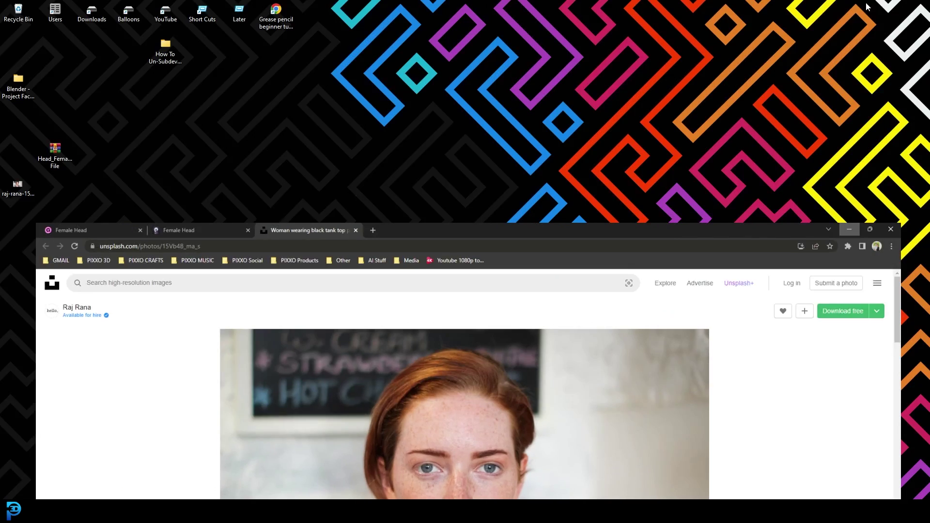
{"action": "right_click", "coordinate": [54, 153]}
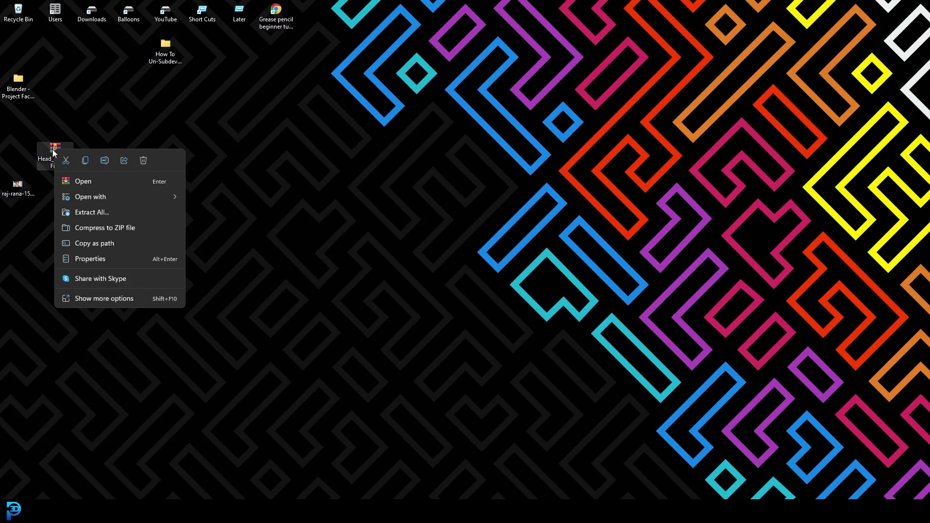
{"action": "left_click", "coordinate": [121, 210]}
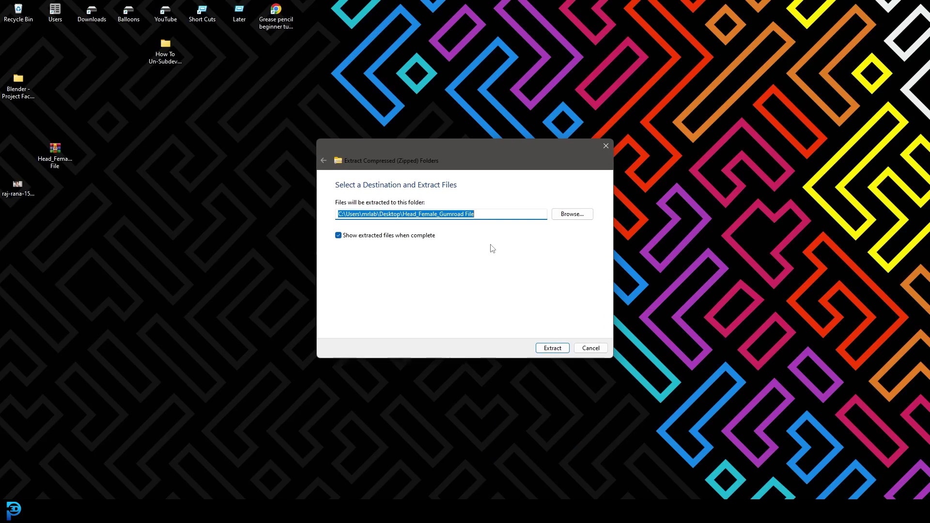
{"action": "left_click", "coordinate": [553, 348]}
{"action": "double_click", "coordinate": [184, 132]}
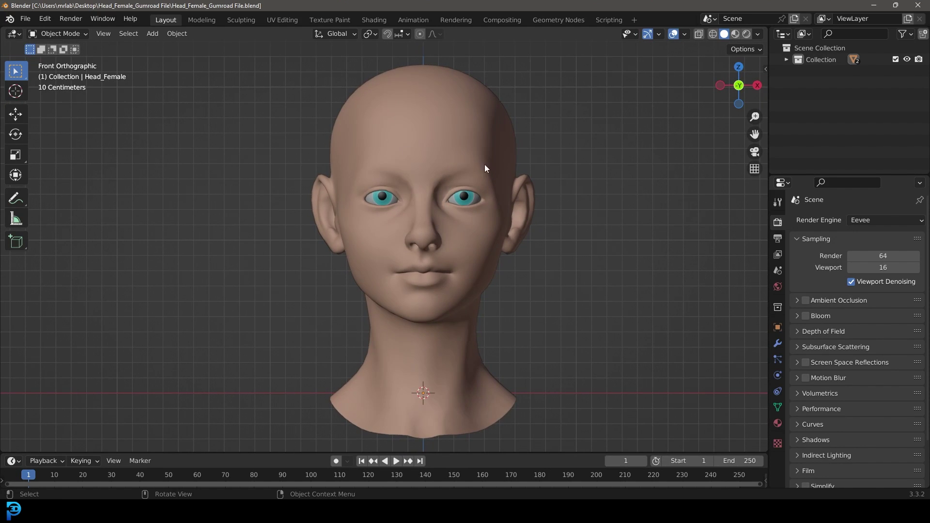
Inspect the head's mesh topology in Edit Mode from behind and from the front, and return to Object Mode.
{"action": "middle_click_drag", "start_coordinate": [486, 168], "coordinate": [322, 162]}
{"action": "left_click", "coordinate": [424, 201]}
{"action": "scroll", "coordinate": [391, 206], "scroll_direction": "down", "scroll_amount": 3}
{"action": "key", "text": "Tab"}
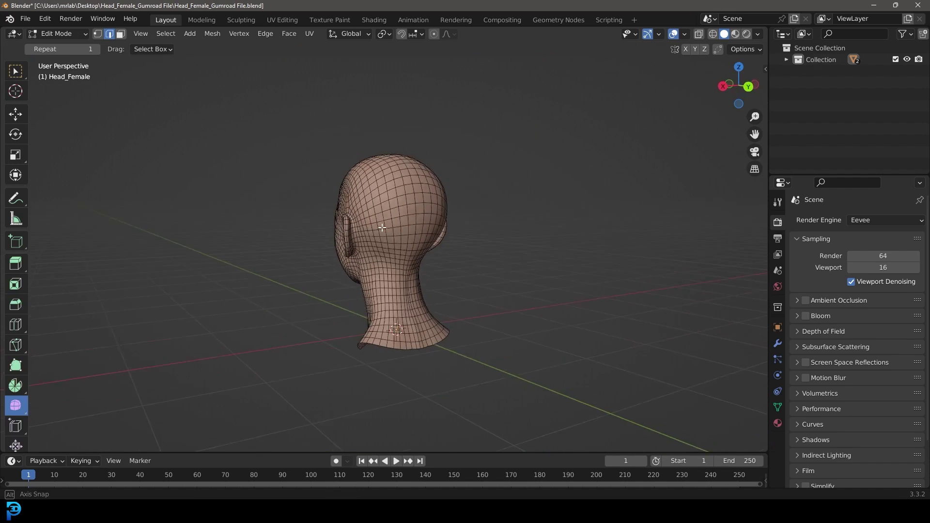
{"action": "middle_click_drag", "start_coordinate": [391, 207], "coordinate": [550, 218]}
{"action": "key", "text": "KP_1"}
{"action": "scroll", "coordinate": [553, 217], "scroll_direction": "up", "scroll_amount": 4}
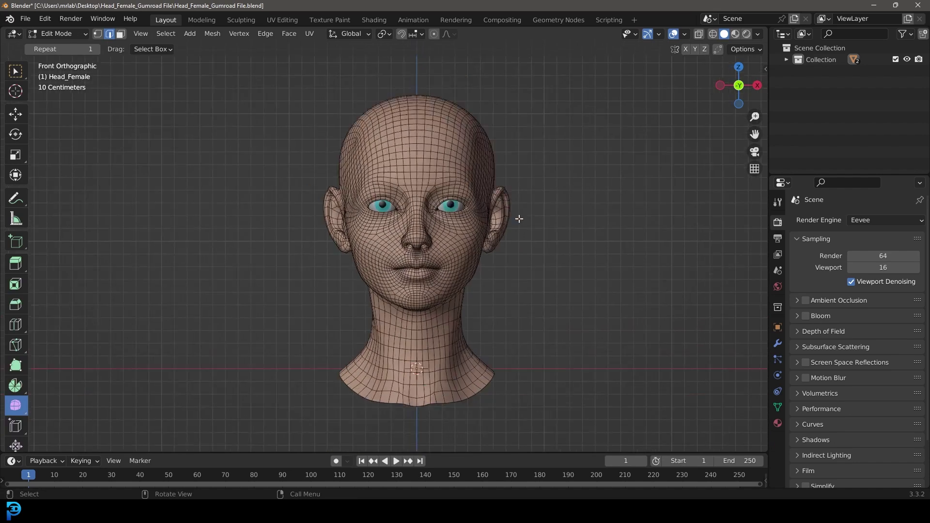
{"action": "key", "text": "Tab"}
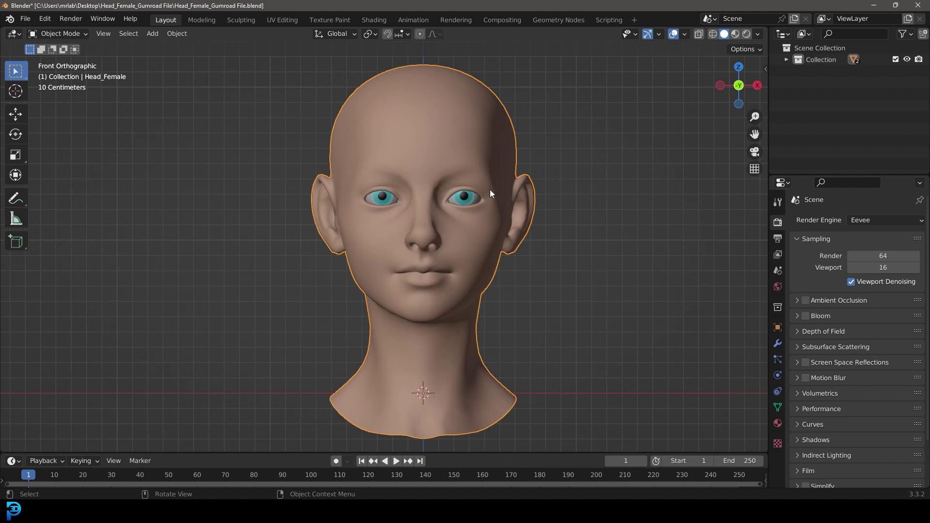
Rename the head's existing UV map as "Front Projection".
{"action": "left_click", "coordinate": [778, 408]}
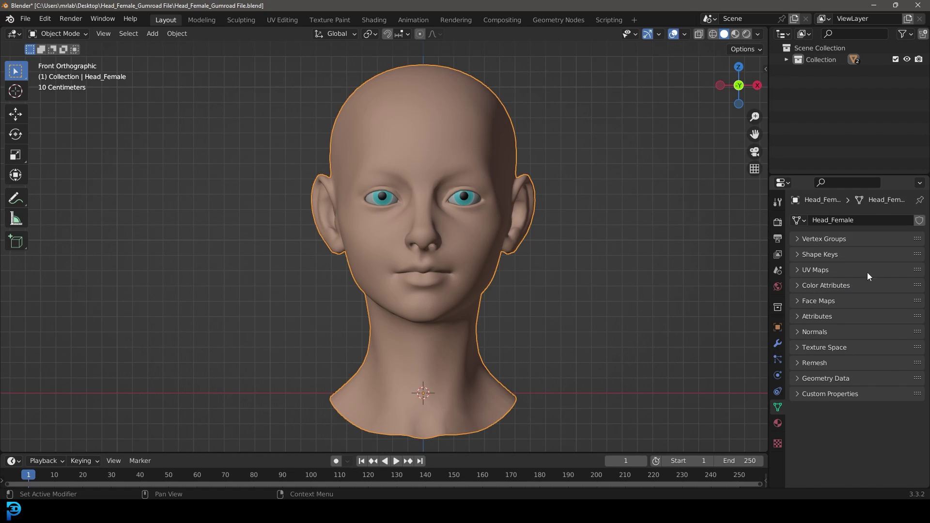
{"action": "left_click", "coordinate": [800, 269]}
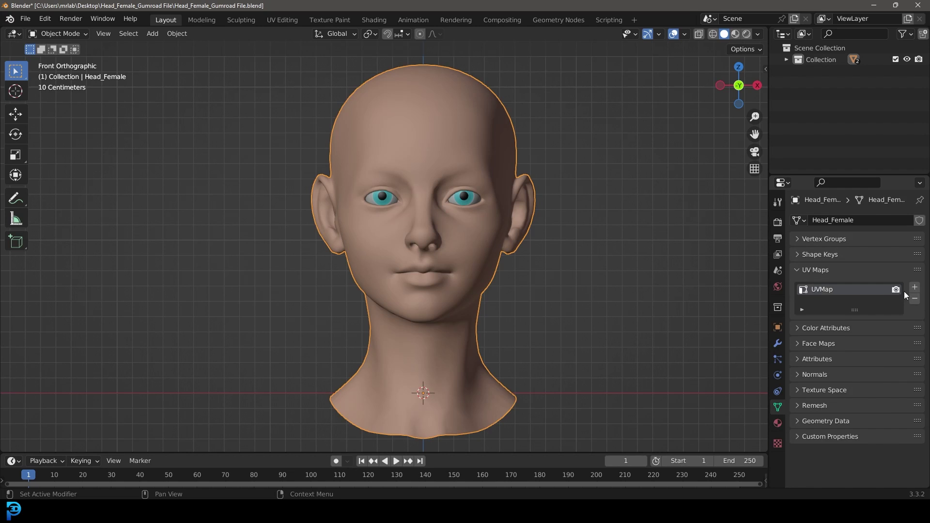
{"action": "scroll", "coordinate": [433, 208], "scroll_direction": "up", "scroll_amount": 1}
{"action": "scroll", "coordinate": [433, 208], "scroll_direction": "up", "scroll_amount": 1}
{"action": "double_click", "coordinate": [831, 290]}
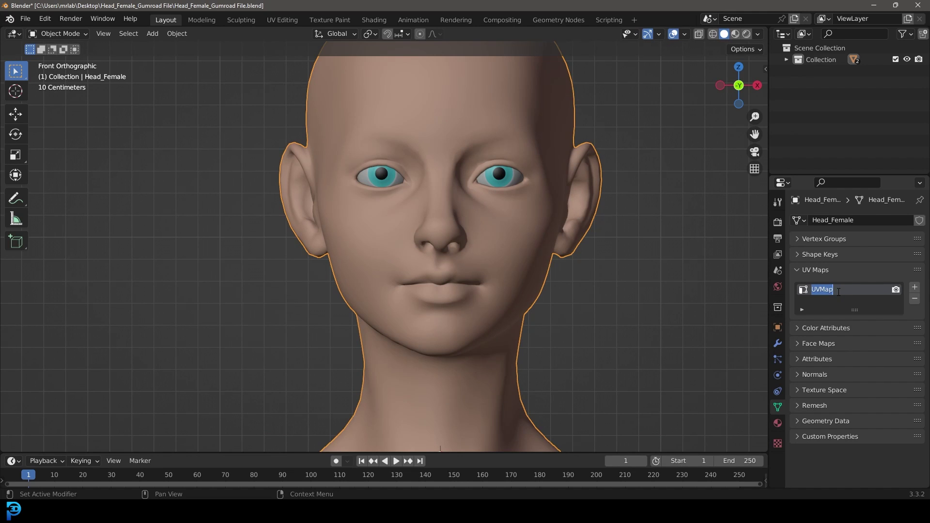
{"action": "type", "text": "Front Projection"}
Enlarge the UV map list and add a second UV map named "Main Map".
{"action": "left_click_drag", "start_coordinate": [855, 310], "coordinate": [859, 390]}
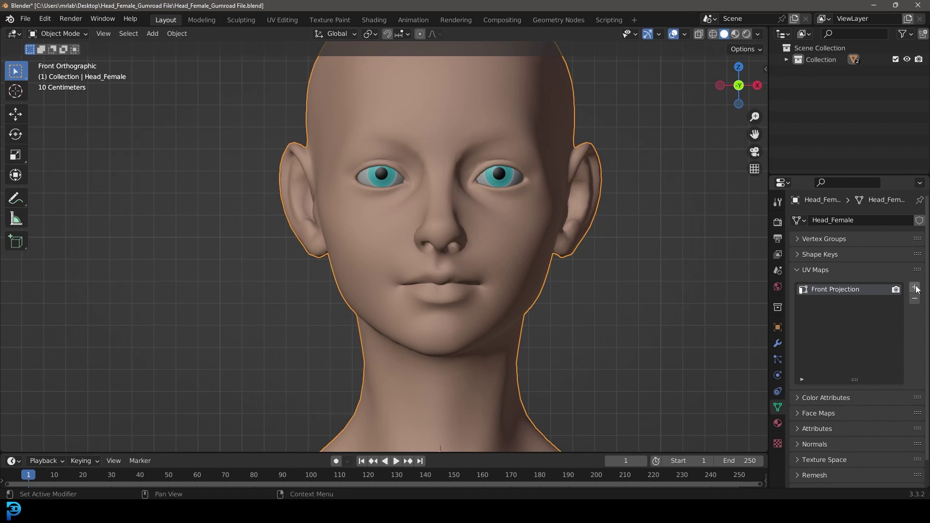
{"action": "left_click", "coordinate": [916, 289]}
{"action": "double_click", "coordinate": [822, 300]}
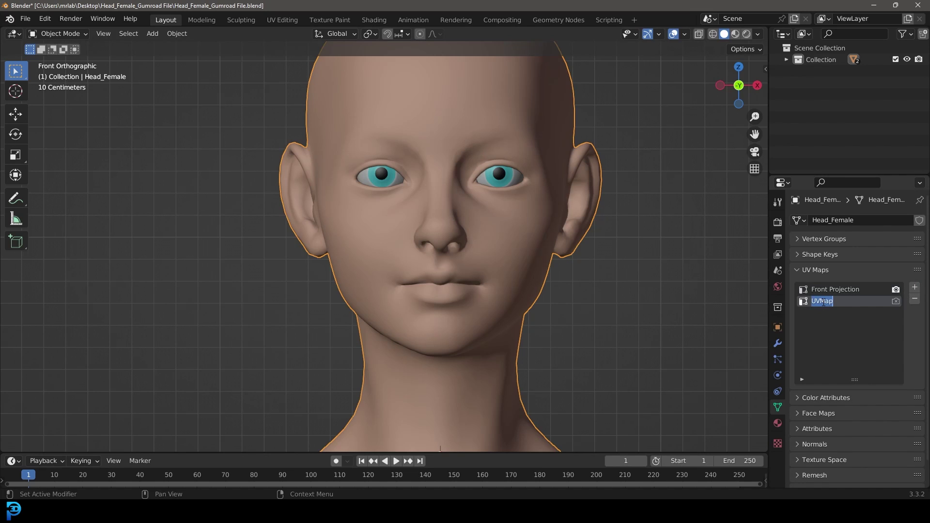
{"action": "type", "text": "Main Map"}
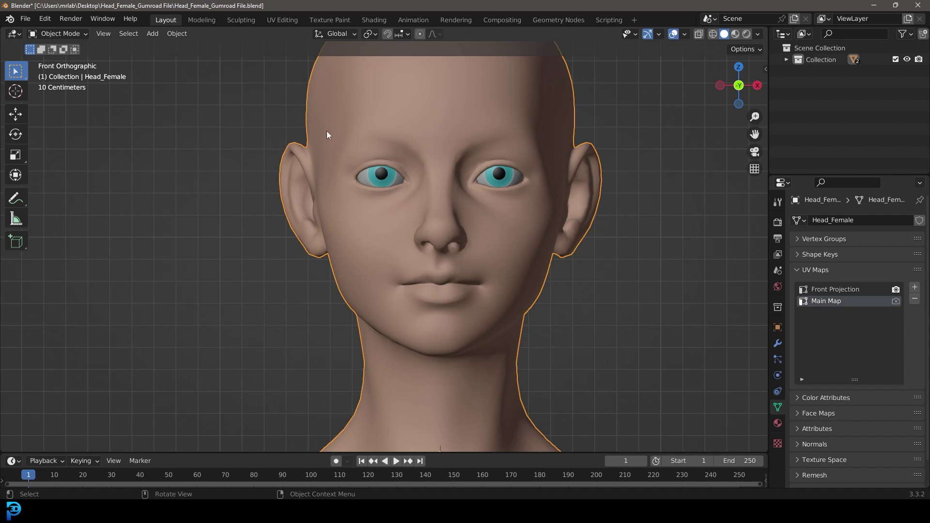
Switch to the UV Editing workspace and show the head in front view.
{"action": "left_click", "coordinate": [282, 19]}
{"action": "key", "text": "KP_1"}
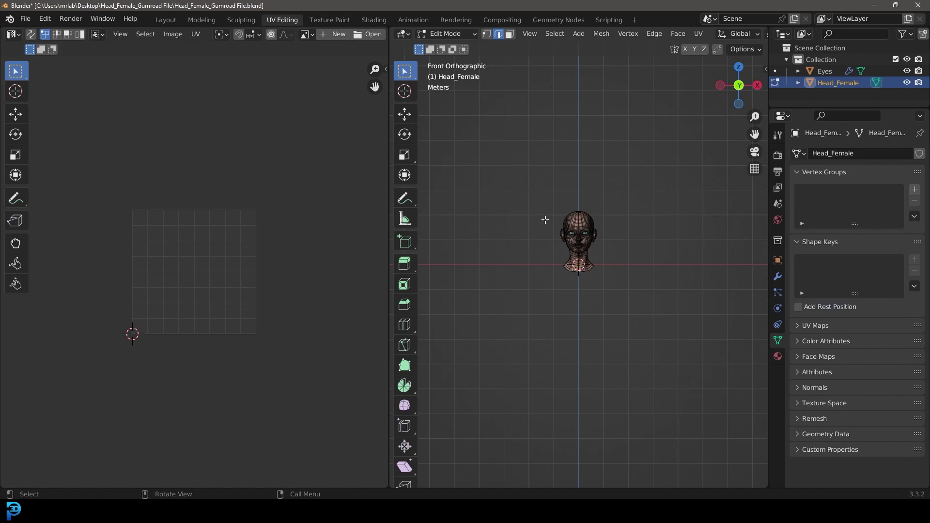
{"action": "scroll", "coordinate": [545, 220], "scroll_direction": "up", "scroll_amount": 3}
{"action": "scroll", "coordinate": [364, 37], "scroll_direction": "down", "scroll_amount": 1}
Open the downloaded Unsplash portrait JPG from the Desktop folder as the UV editor's image and fit it in view.
{"action": "left_click", "coordinate": [353, 33]}
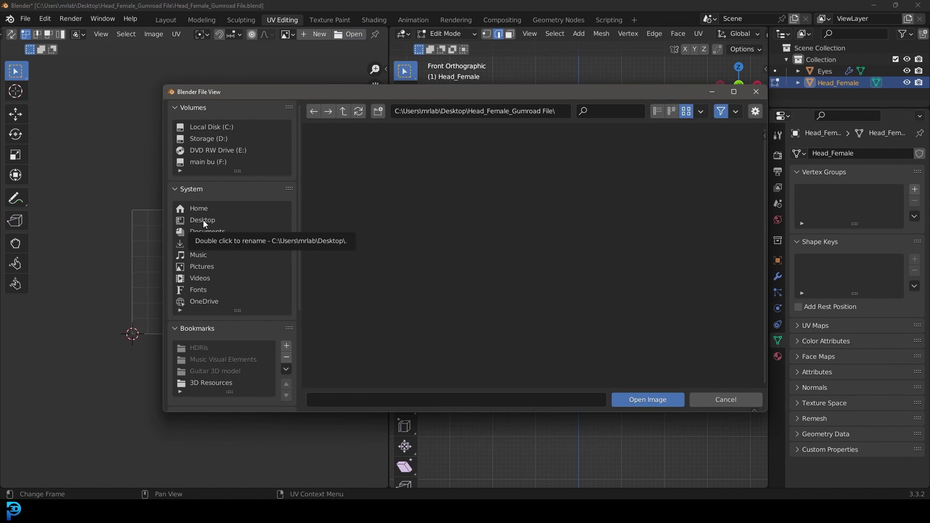
{"action": "left_click", "coordinate": [203, 220]}
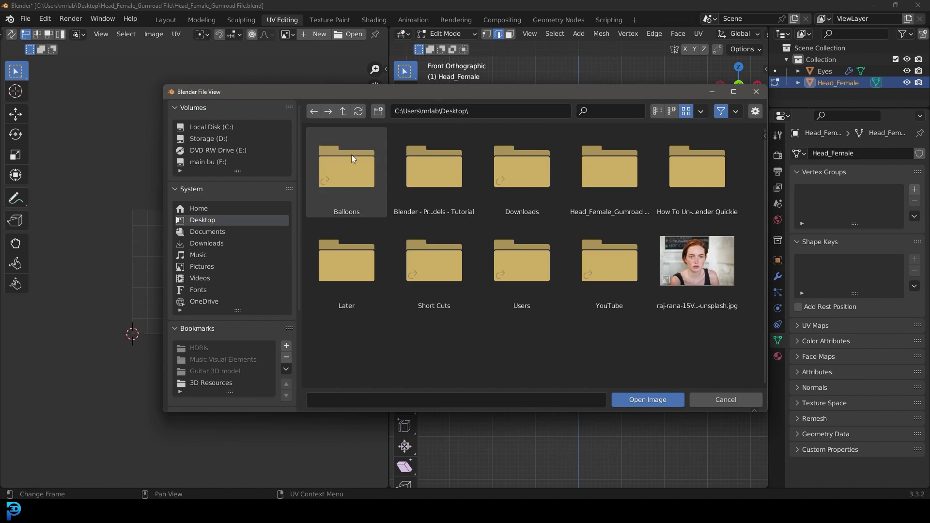
{"action": "left_click", "coordinate": [702, 245]}
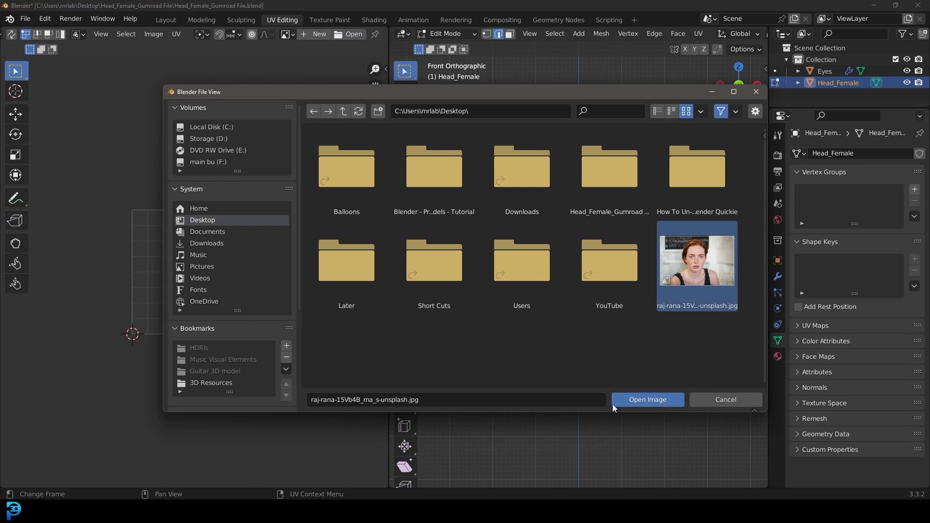
{"action": "left_click", "coordinate": [650, 399]}
{"action": "key", "text": "Home"}
{"action": "scroll", "coordinate": [596, 194], "scroll_direction": "up", "scroll_amount": 3}
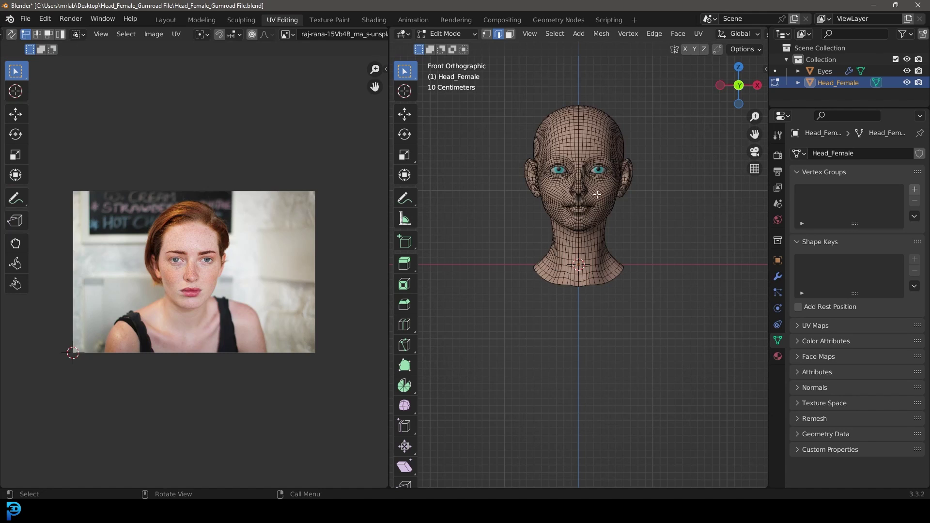
Make Front Projection the active UV map of the head.
{"action": "middle_click_drag", "start_coordinate": [600, 197], "coordinate": [610, 237], "text": "shift"}
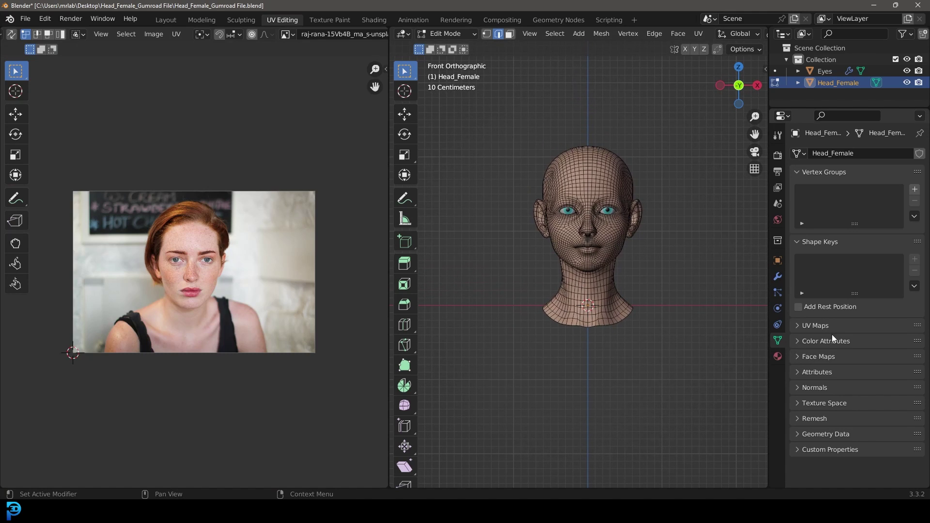
{"action": "left_click", "coordinate": [804, 325]}
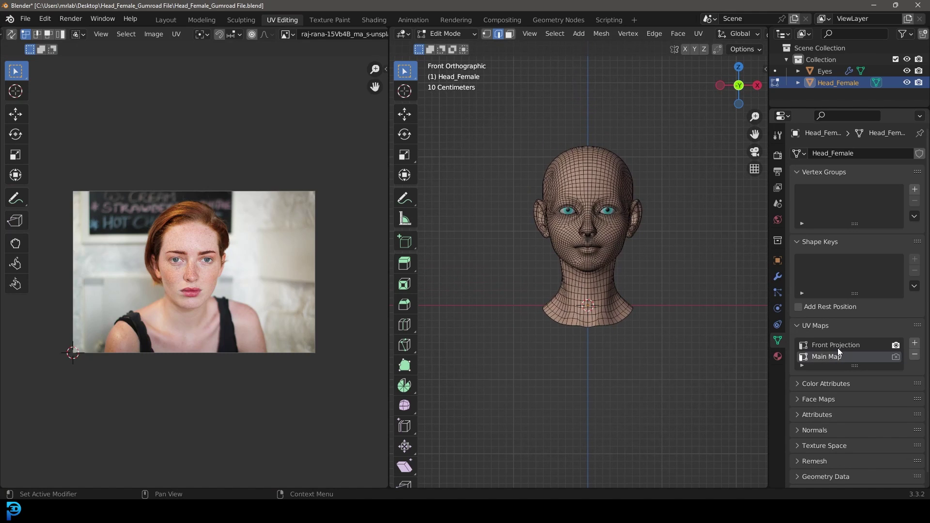
{"action": "left_click", "coordinate": [829, 345]}
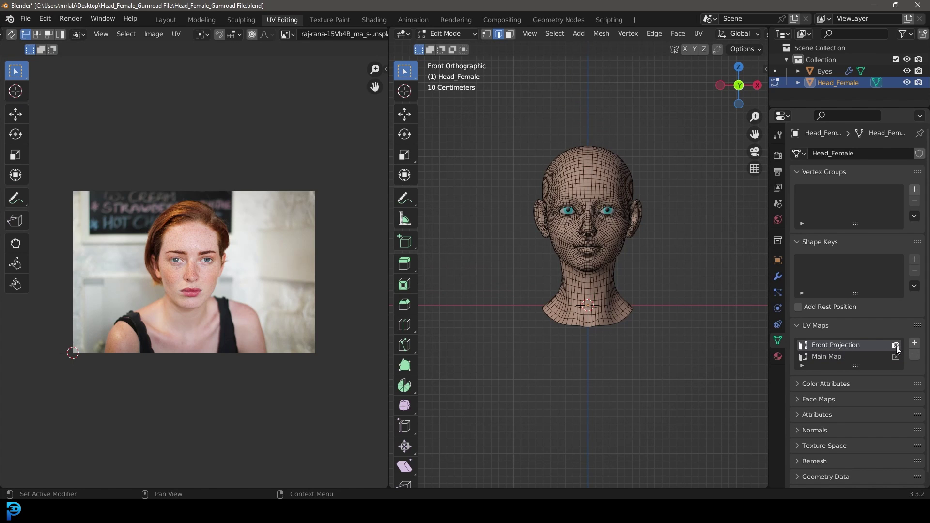
Select the whole head mesh in front view and unwrap it with Project from View.
{"action": "scroll", "coordinate": [551, 190], "scroll_direction": "up", "scroll_amount": 4}
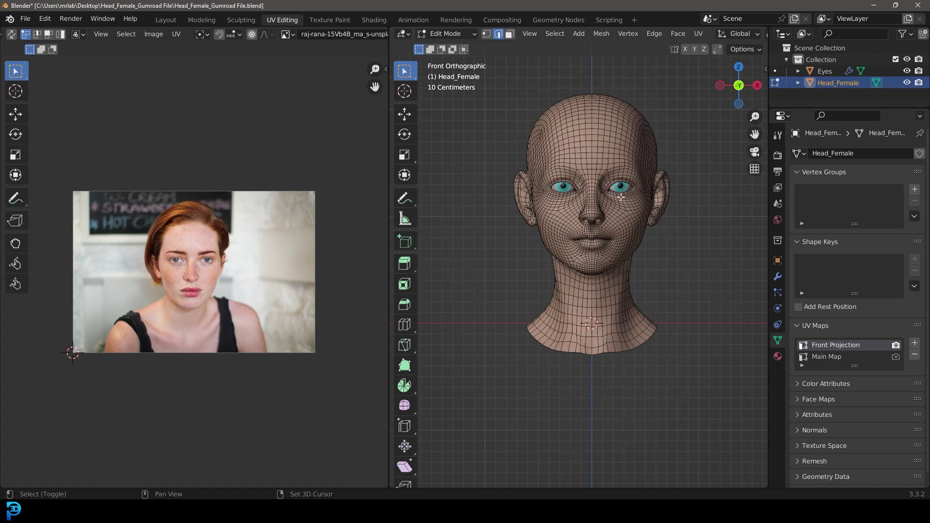
{"action": "key", "text": "a"}
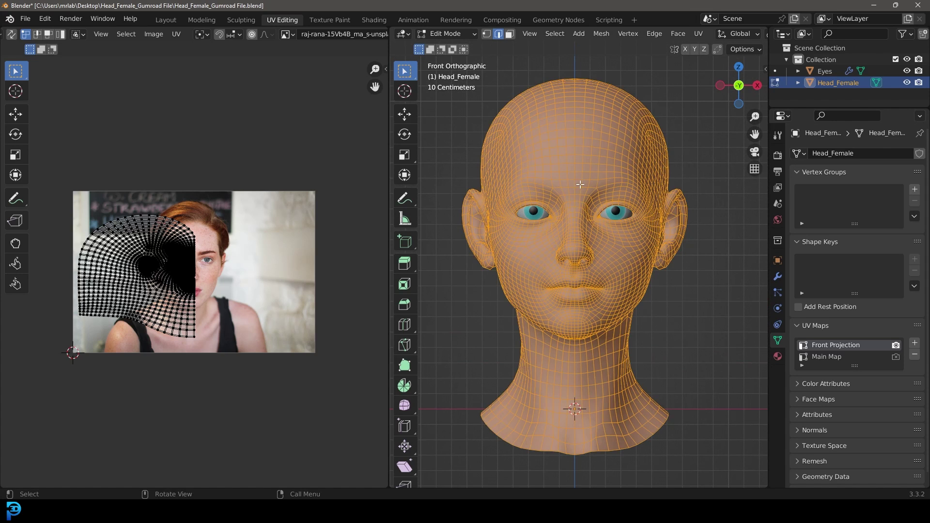
{"action": "scroll", "coordinate": [581, 186], "scroll_direction": "down", "scroll_amount": 1}
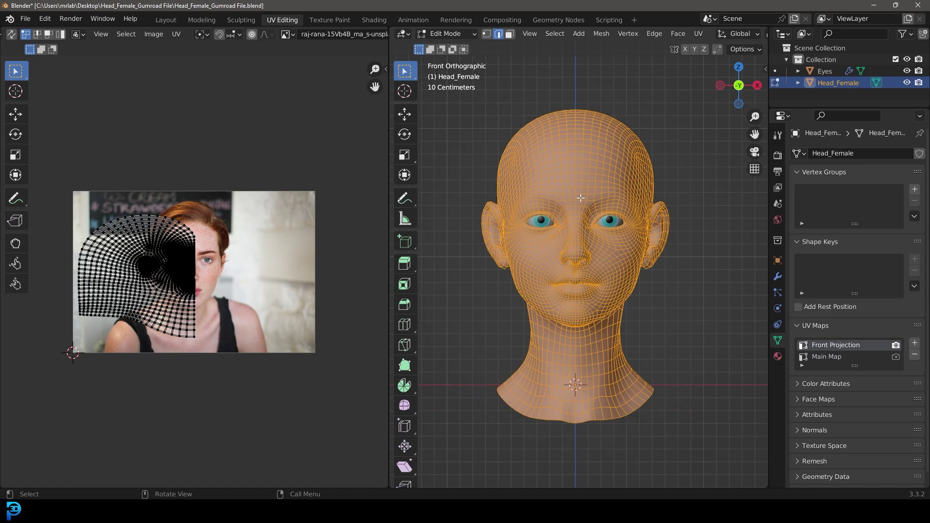
{"action": "key", "text": "u"}
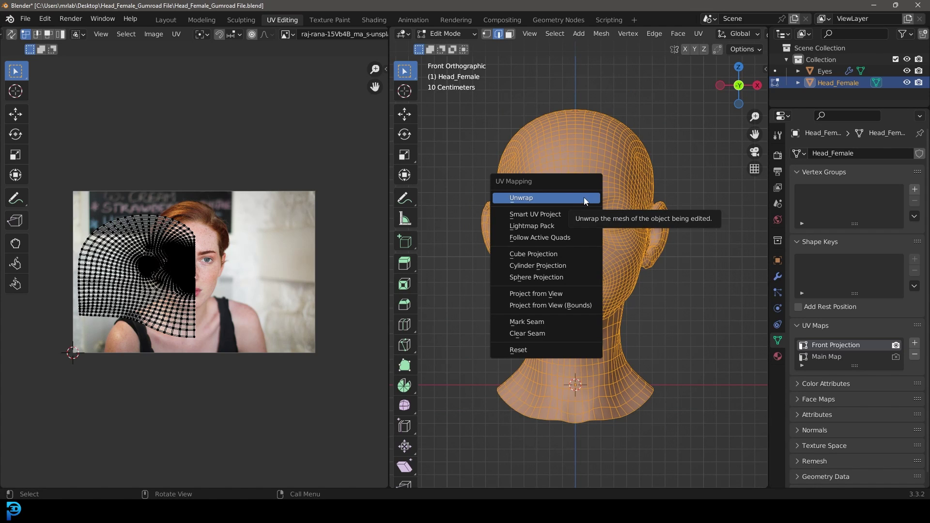
{"action": "left_click", "coordinate": [567, 293]}
{"action": "scroll", "coordinate": [211, 259], "scroll_direction": "up", "scroll_amount": 3}
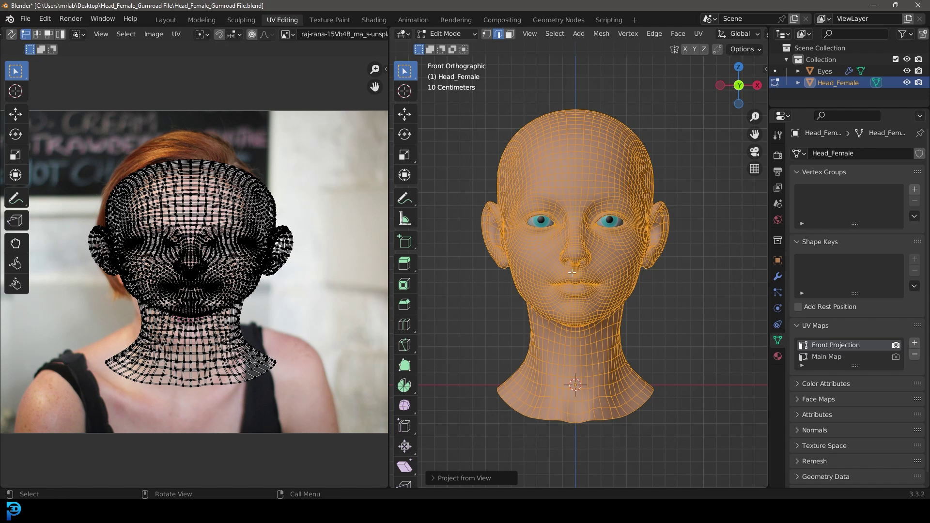
Switch the 3D viewport to Material Preview shading and view the head from an angle.
{"action": "key", "text": "z"}
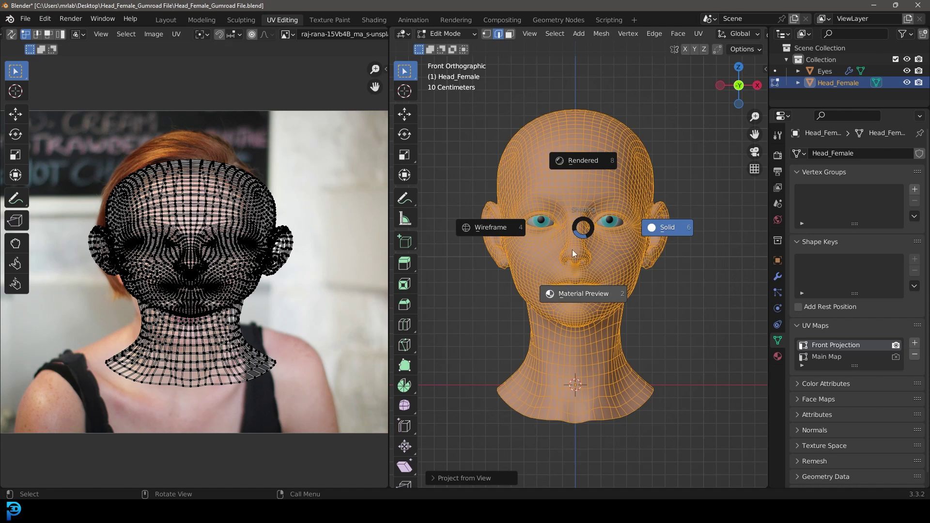
{"action": "left_click", "coordinate": [620, 290]}
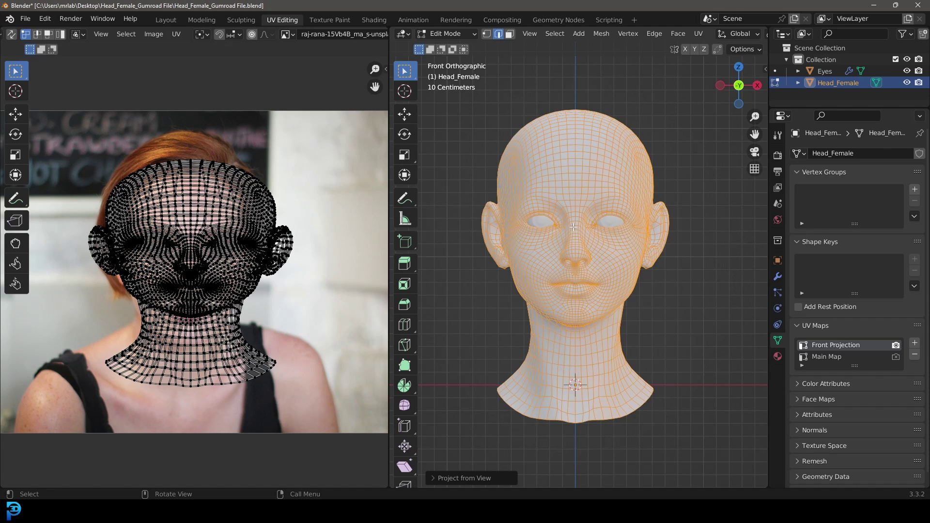
{"action": "middle_click_drag", "start_coordinate": [589, 158], "coordinate": [541, 119]}
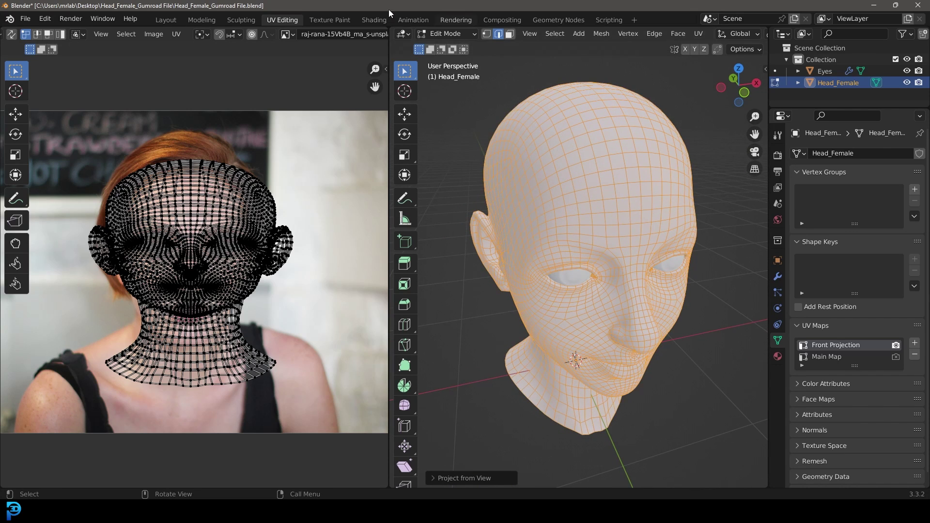
Switch to the Shading workspace and show the material properties of the head.
{"action": "left_click", "coordinate": [378, 19]}
{"action": "scroll", "coordinate": [405, 342], "scroll_direction": "up", "scroll_amount": 5}
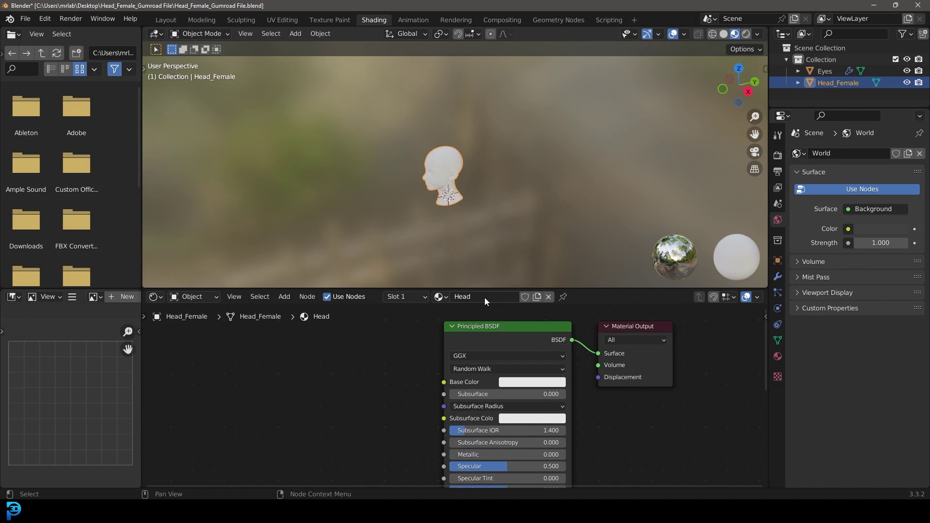
{"action": "left_click", "coordinate": [778, 357]}
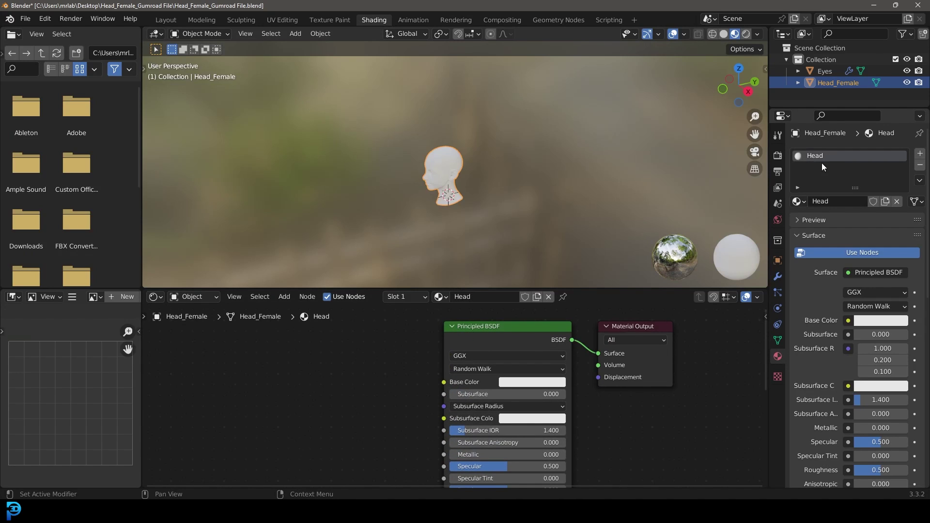
{"action": "scroll", "coordinate": [485, 218], "scroll_direction": "up", "scroll_amount": 3}
{"action": "scroll", "coordinate": [409, 376], "scroll_direction": "up", "scroll_amount": 2}
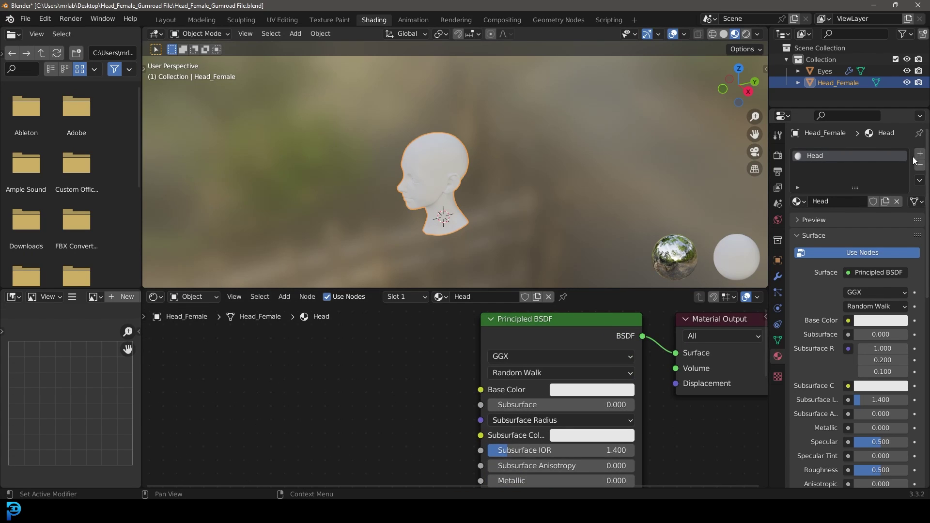
Add an Image Texture node with its Color output linked to the Principled BSDF's Base Color.
{"action": "left_click", "coordinate": [482, 392]}
{"action": "left_click_drag", "start_coordinate": [483, 391], "coordinate": [294, 354]}
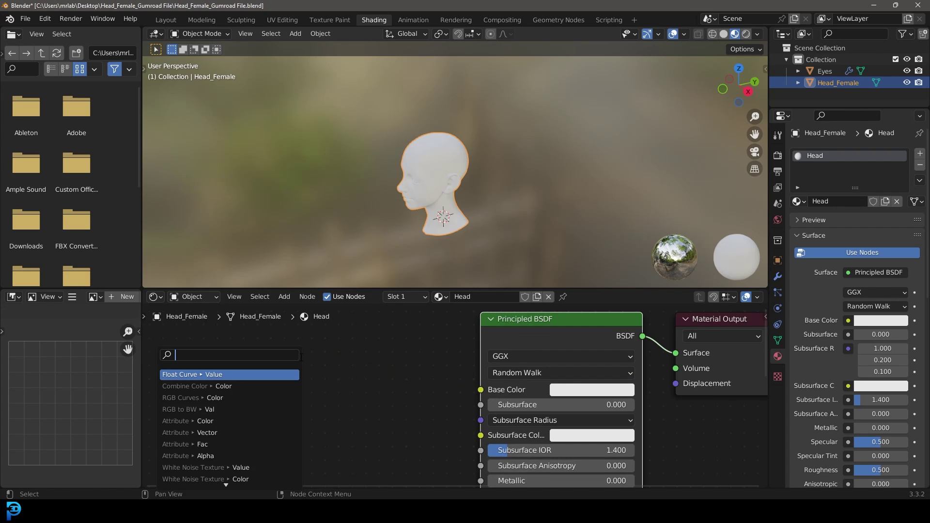
{"action": "type", "text": "image"}
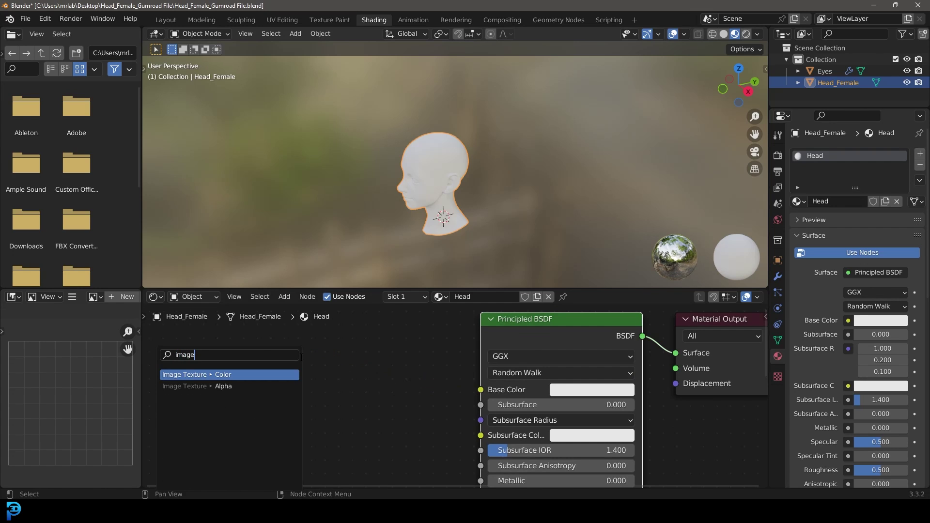
{"action": "left_click", "coordinate": [214, 374]}
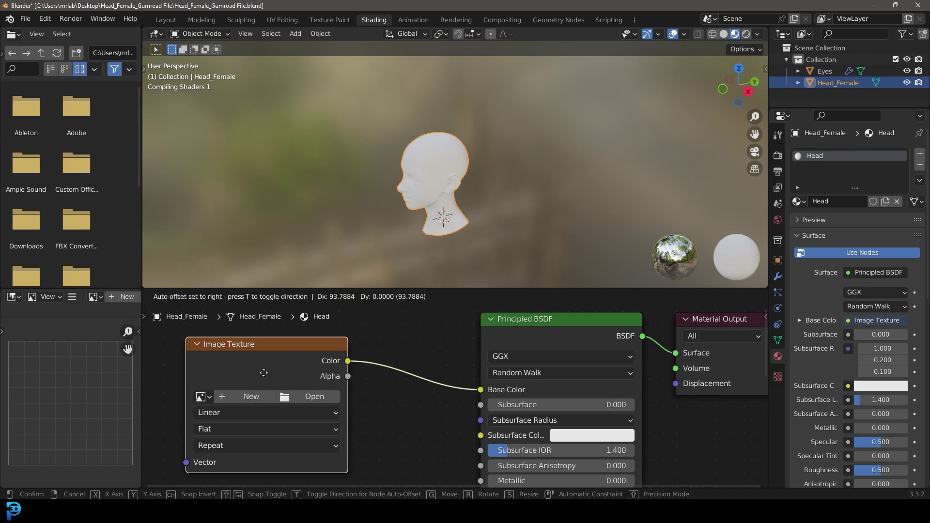
{"action": "scroll", "coordinate": [231, 389], "scroll_direction": "down", "scroll_amount": 1}
Assign the loaded Unsplash portrait JPG to the Image Texture node and view the head's face from the front.
{"action": "left_click", "coordinate": [251, 397]}
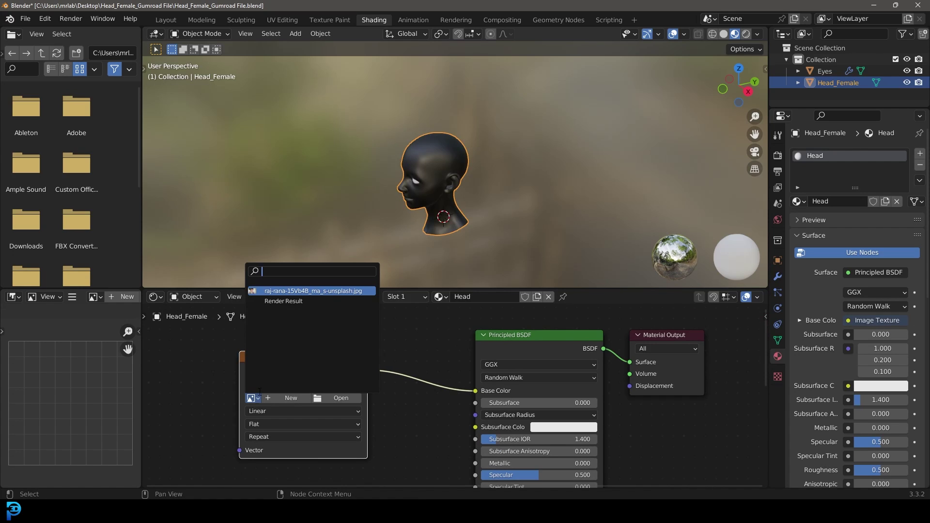
{"action": "left_click", "coordinate": [299, 290]}
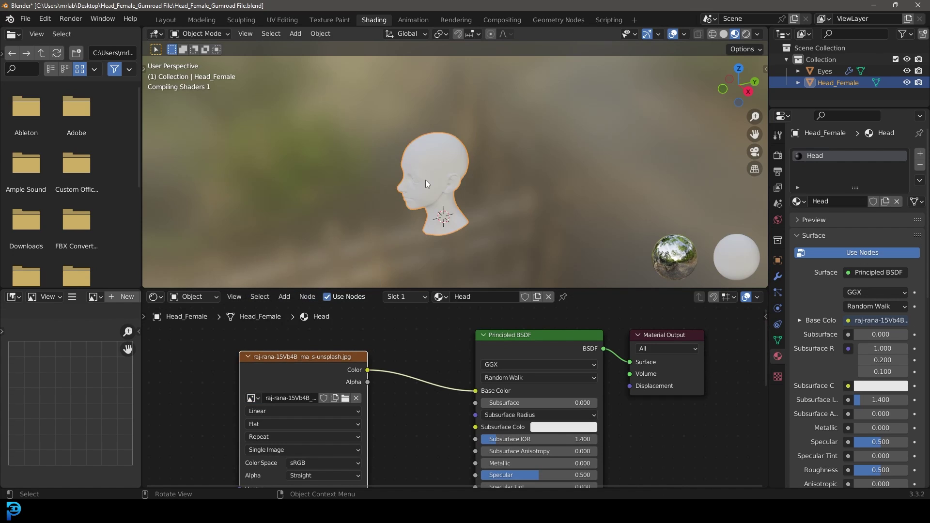
{"action": "middle_click_drag", "start_coordinate": [403, 187], "coordinate": [476, 180]}
{"action": "scroll", "coordinate": [484, 233], "scroll_direction": "up", "scroll_amount": 7}
{"action": "scroll", "coordinate": [454, 214], "scroll_direction": "down", "scroll_amount": 3}
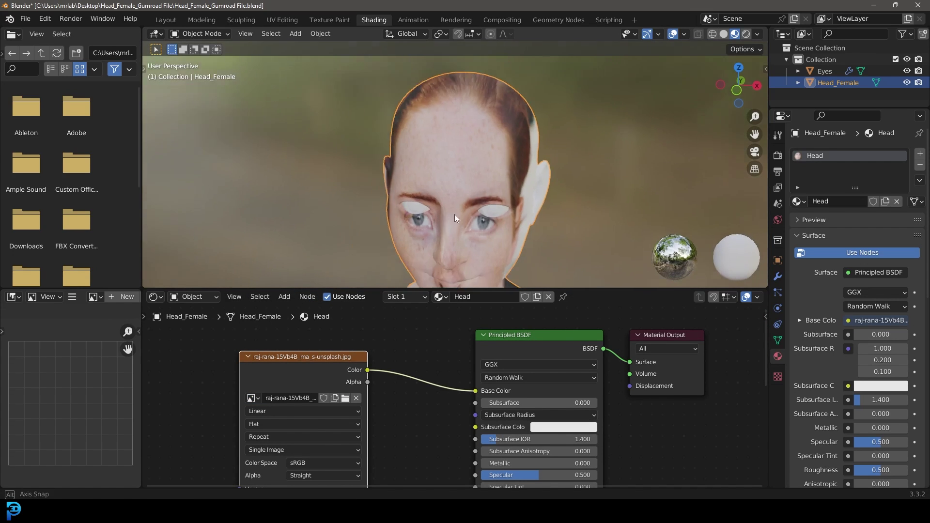
{"action": "middle_click_drag", "start_coordinate": [455, 214], "coordinate": [472, 182]}
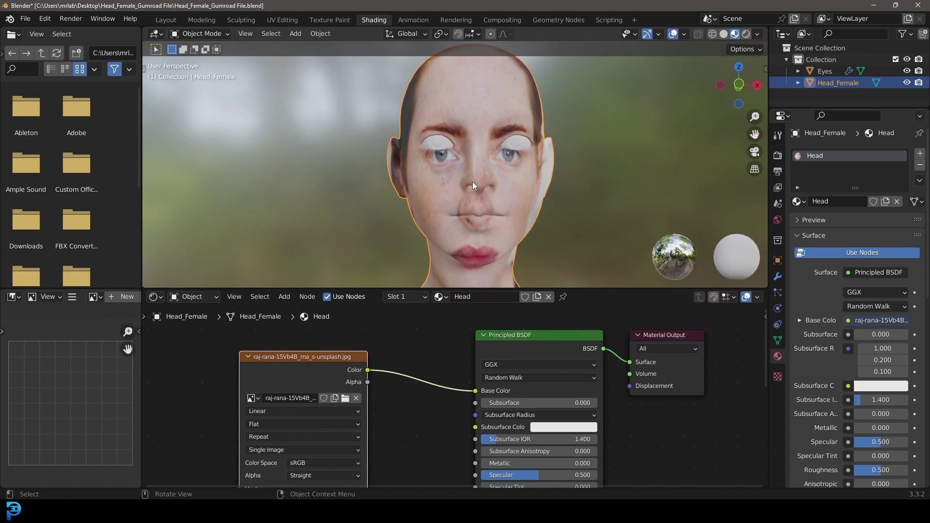
Return to the UV Editing workspace and show the head in front orthographic view.
{"action": "left_click", "coordinate": [275, 18]}
{"action": "key", "text": "KP_1"}
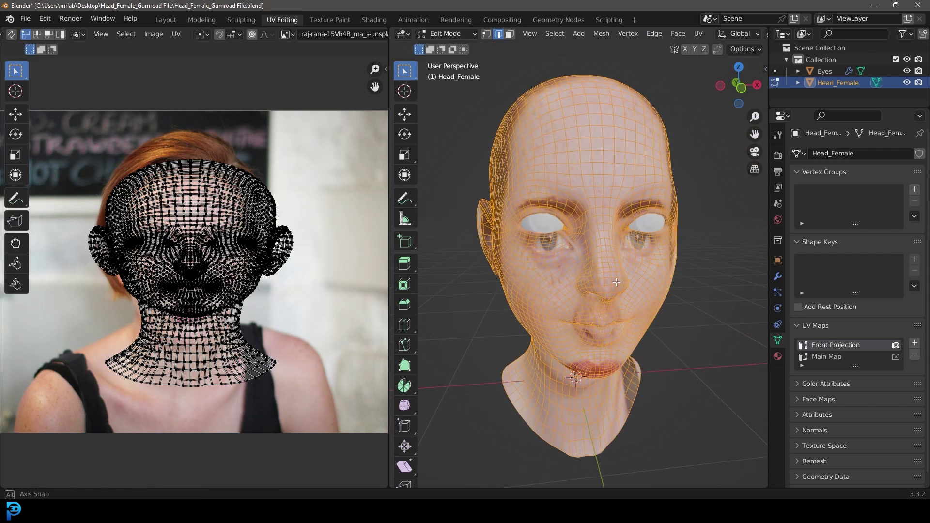
{"action": "key", "text": "u"}
{"action": "left_click", "coordinate": [635, 359]}
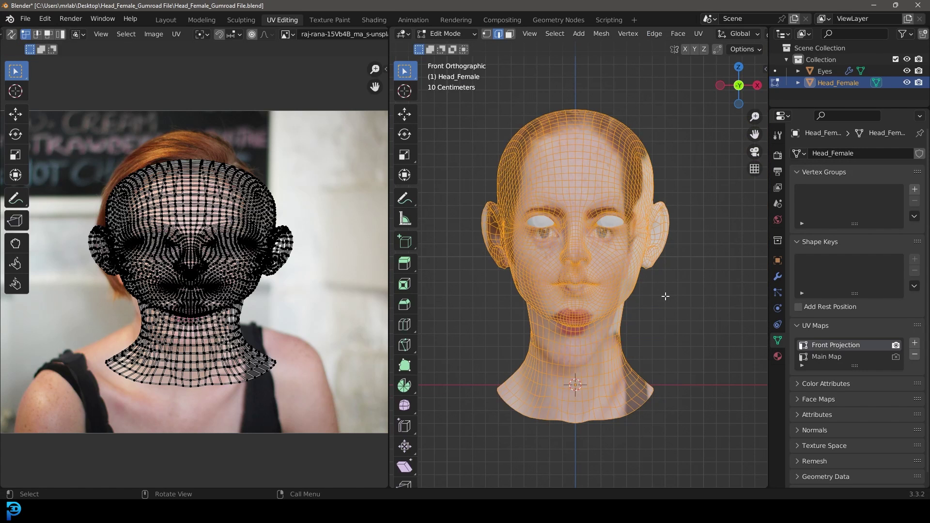
Set the 3D viewport to Solid shading with Texture color and deselect the mesh to check the projected portrait.
{"action": "scroll", "coordinate": [716, 36], "scroll_direction": "down", "scroll_amount": 8}
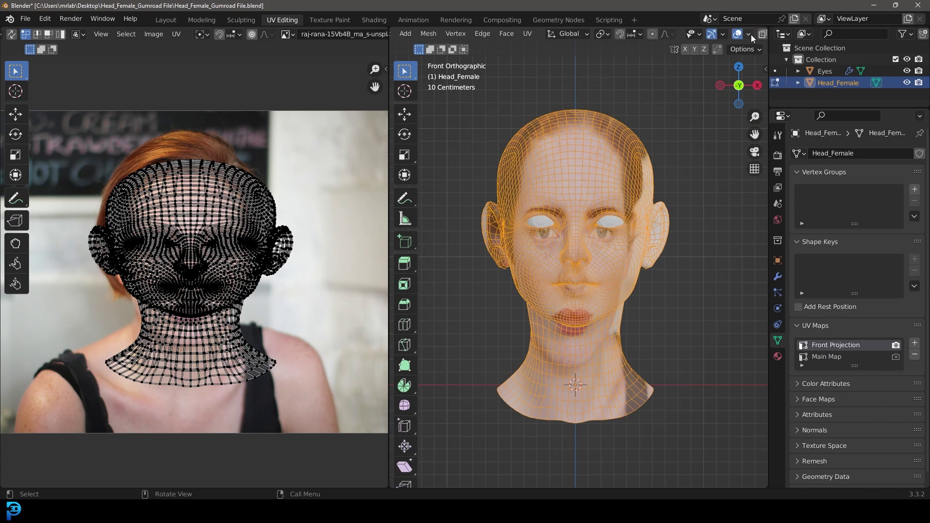
{"action": "left_click", "coordinate": [758, 33]}
{"action": "left_click", "coordinate": [806, 190]}
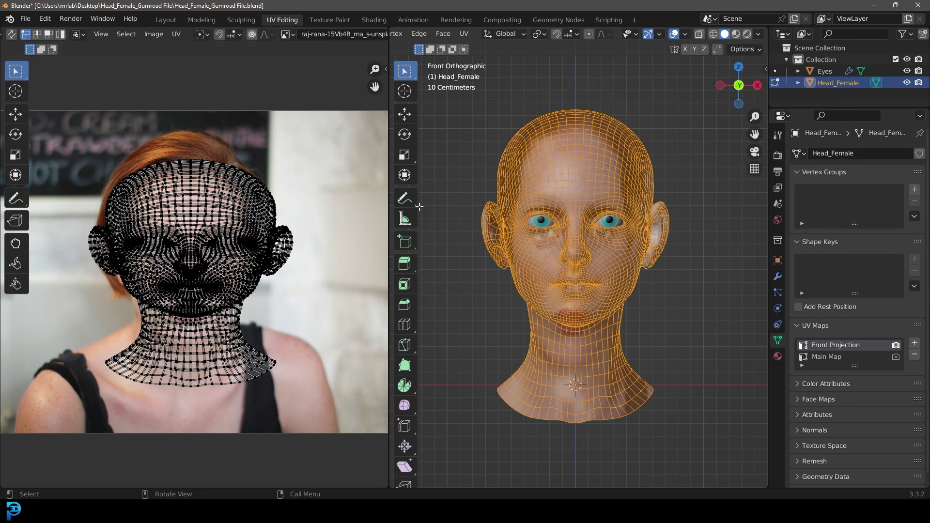
{"action": "left_click", "coordinate": [669, 166]}
{"action": "scroll", "coordinate": [578, 229], "scroll_direction": "up", "scroll_amount": 1}
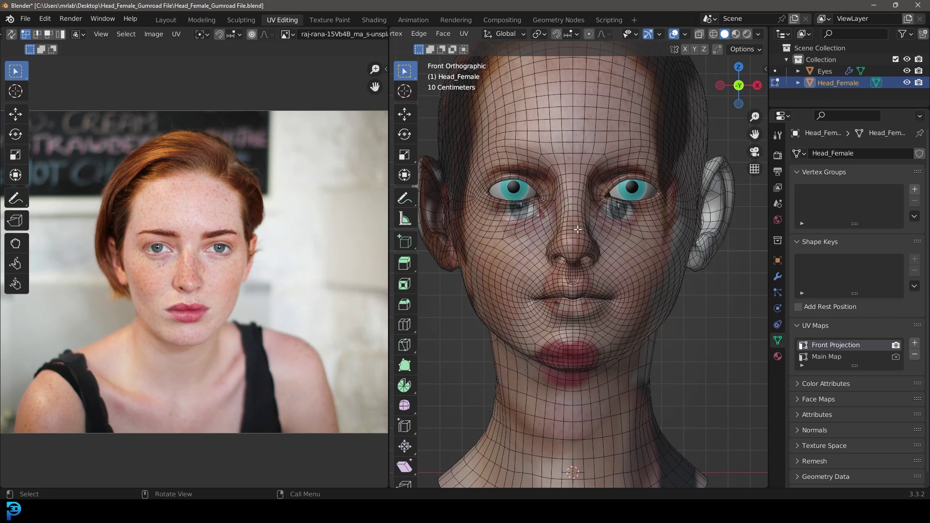
{"action": "scroll", "coordinate": [588, 229], "scroll_direction": "down", "scroll_amount": 3}
Select the whole head mesh and all its UVs, and scale the UVs along X to about 0.7.
{"action": "key", "text": "a"}
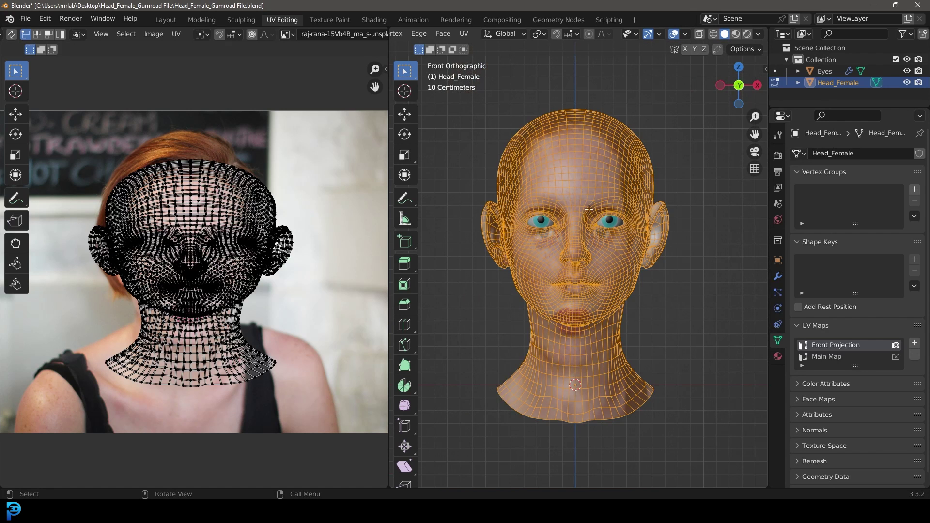
{"action": "scroll", "coordinate": [234, 275], "scroll_direction": "up", "scroll_amount": 3}
{"action": "scroll", "coordinate": [233, 275], "scroll_direction": "down", "scroll_amount": 4}
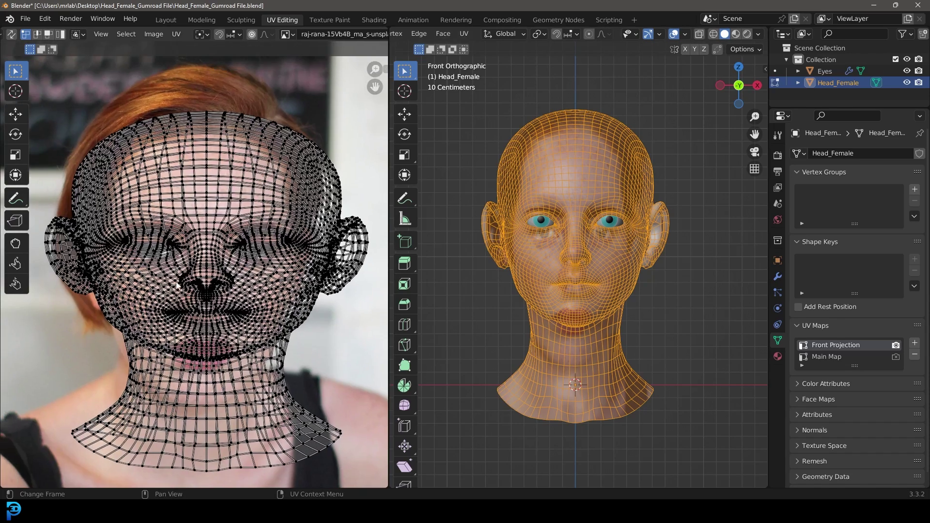
{"action": "scroll", "coordinate": [233, 275], "scroll_direction": "up", "scroll_amount": 1}
{"action": "key", "text": "a"}
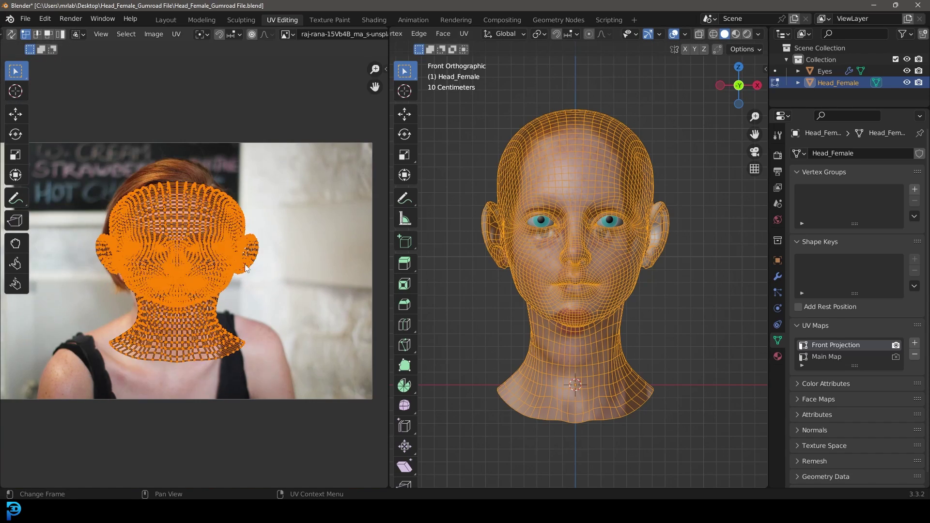
{"action": "scroll", "coordinate": [241, 258], "scroll_direction": "up", "scroll_amount": 1}
{"action": "key", "text": "s"}
{"action": "key", "text": "x"}
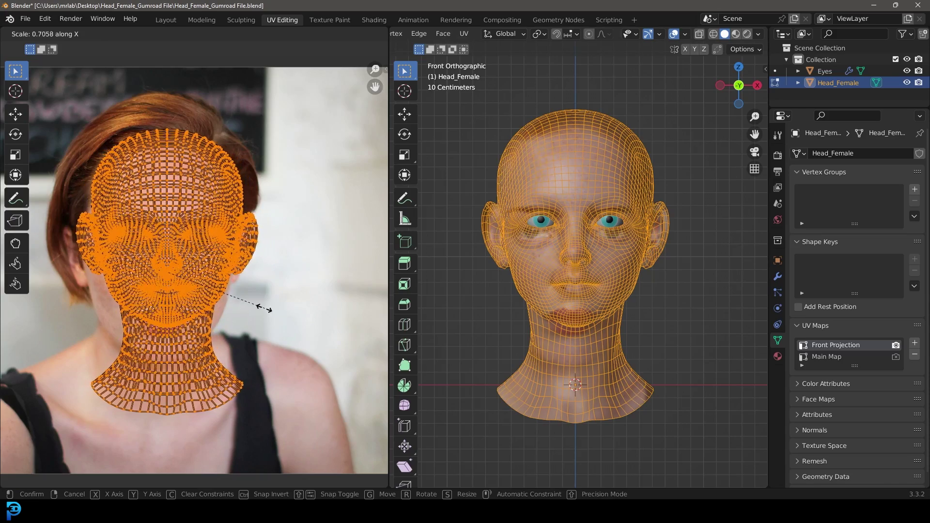
{"action": "left_click", "coordinate": [259, 308]}
Scale the UVs uniformly and move them by about -0.015 in X and -0.051 in Y to fit the portrait's face.
{"action": "middle_click_drag", "start_coordinate": [241, 282], "coordinate": [290, 220]}
{"action": "key", "text": "s"}
{"action": "left_click", "coordinate": [317, 303]}
{"action": "scroll", "coordinate": [289, 270], "scroll_direction": "up", "scroll_amount": 2}
{"action": "key", "text": "g"}
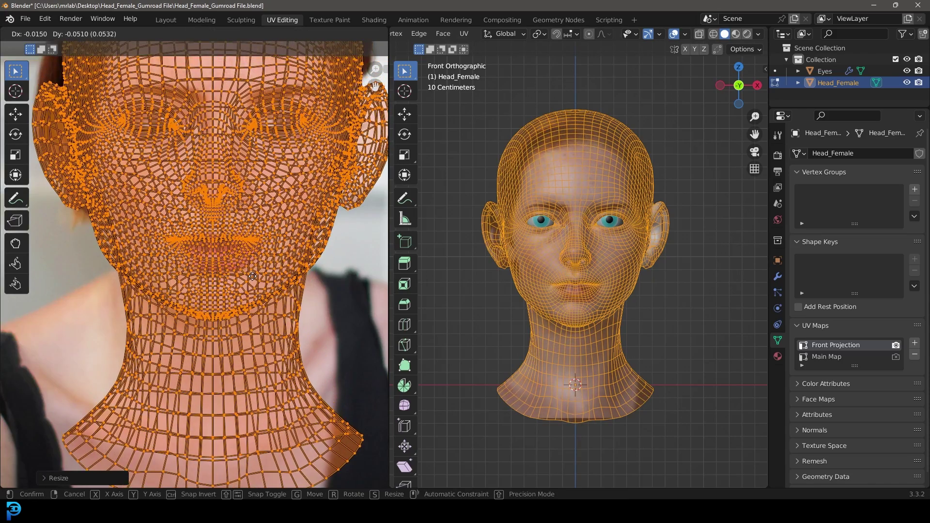
{"action": "left_click", "coordinate": [251, 279]}
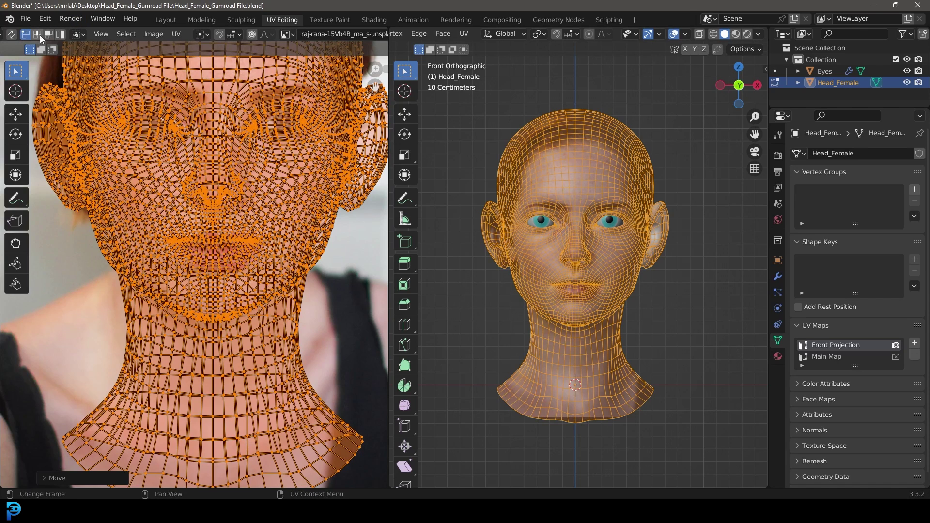
Switch the UV editor to edge selection mode.
{"action": "left_click", "coordinate": [37, 35]}
{"action": "scroll", "coordinate": [147, 132], "scroll_direction": "down", "scroll_amount": 3}
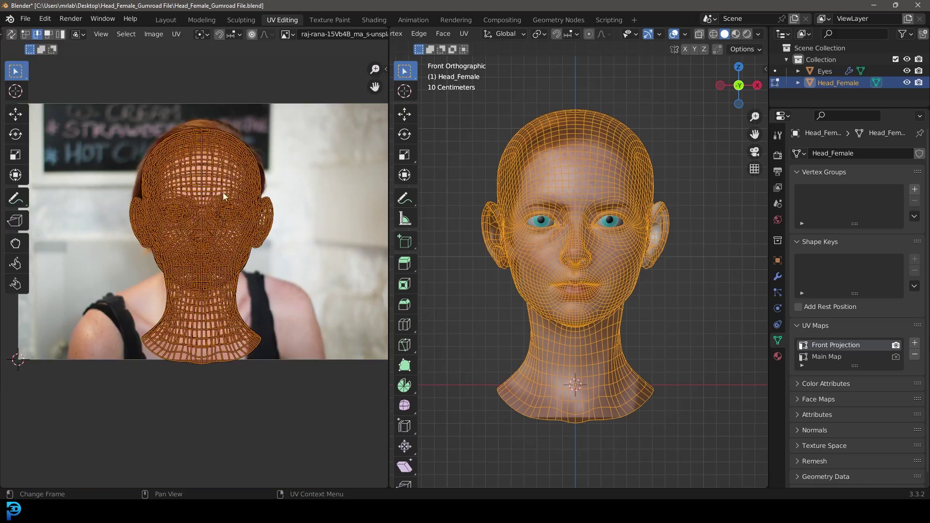
{"action": "scroll", "coordinate": [226, 251], "scroll_direction": "up", "scroll_amount": 3}
{"action": "scroll", "coordinate": [225, 251], "scroll_direction": "up", "scroll_amount": 2}
Examine how the UVs line up with the portrait around the eyes, nose and lips.
{"action": "middle_click_drag", "start_coordinate": [243, 307], "coordinate": [223, 368]}
{"action": "scroll", "coordinate": [237, 222], "scroll_direction": "up", "scroll_amount": 5}
{"action": "middle_click_drag", "start_coordinate": [300, 168], "coordinate": [244, 191]}
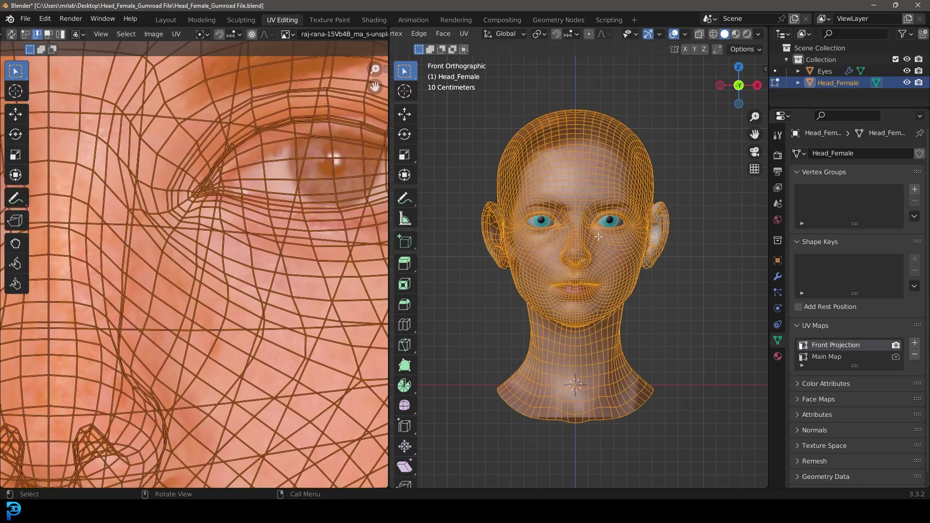
{"action": "scroll", "coordinate": [603, 242], "scroll_direction": "up", "scroll_amount": 5}
{"action": "middle_click_drag", "start_coordinate": [529, 242], "coordinate": [625, 205], "text": "shift"}
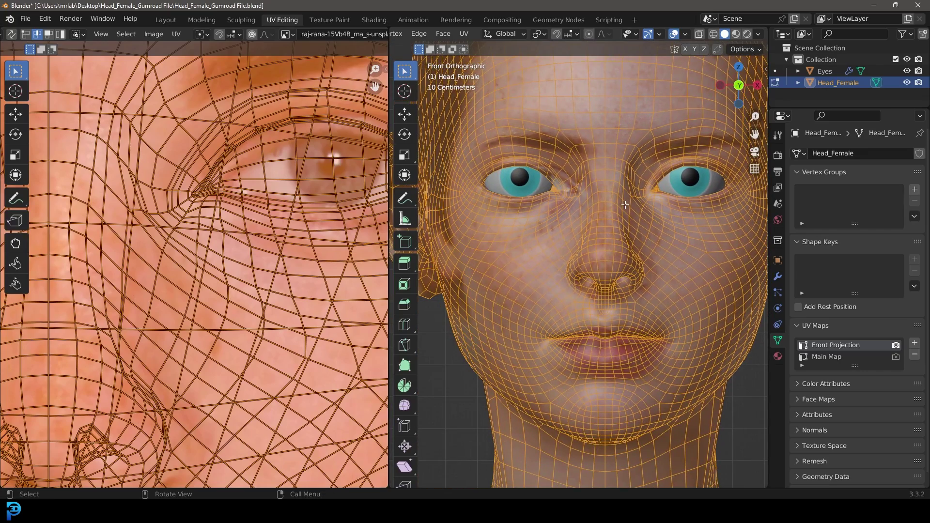
{"action": "scroll", "coordinate": [199, 291], "scroll_direction": "down", "scroll_amount": 6}
{"action": "middle_click_drag", "start_coordinate": [153, 322], "coordinate": [182, 209]}
{"action": "scroll", "coordinate": [184, 212], "scroll_direction": "up", "scroll_amount": 3}
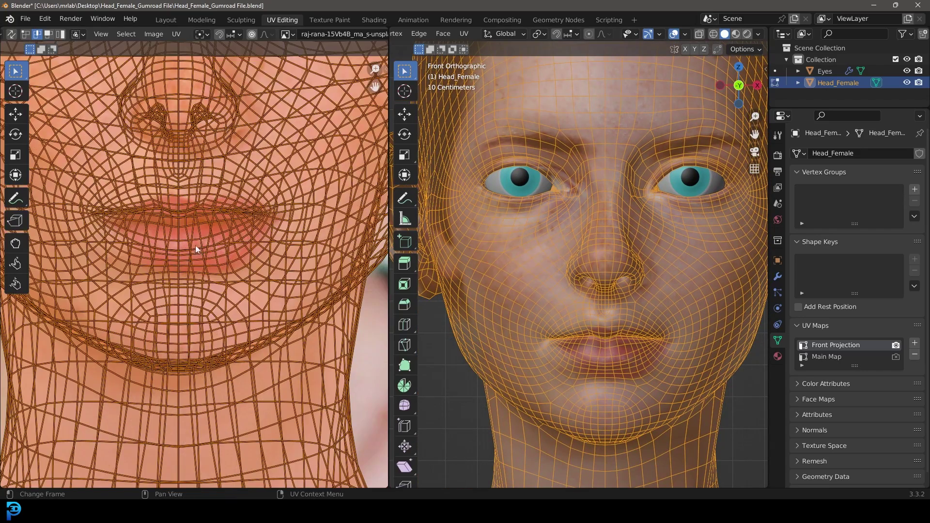
{"action": "middle_click_drag", "start_coordinate": [206, 76], "coordinate": [214, 228]}
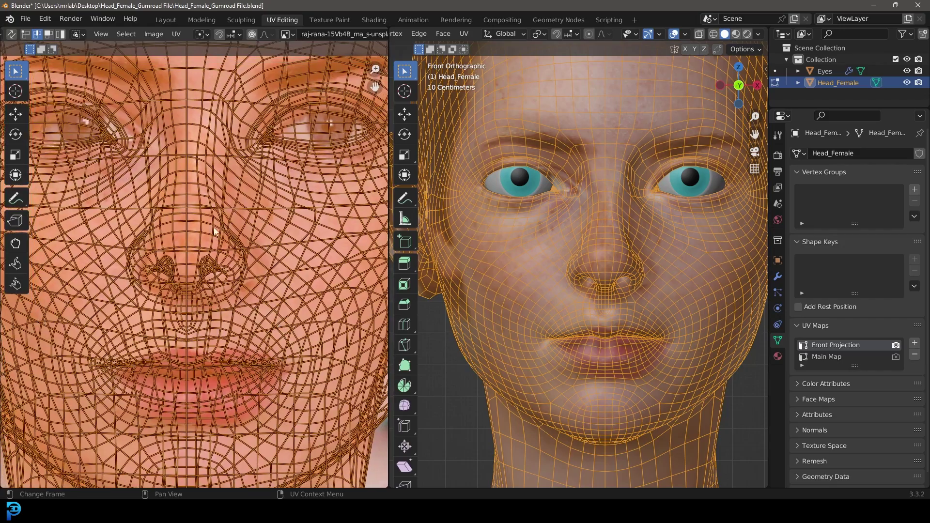
Scale all the head UVs uniformly to about 0.90 so they match the size of the portrait's face.
{"action": "scroll", "coordinate": [312, 271], "scroll_direction": "down", "scroll_amount": 6}
{"action": "scroll", "coordinate": [312, 270], "scroll_direction": "up", "scroll_amount": 2}
{"action": "key", "text": "s"}
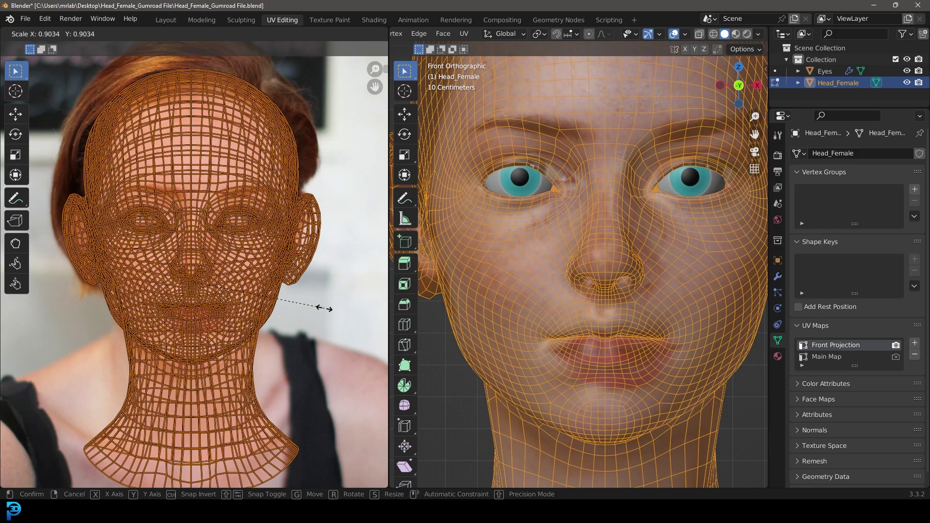
{"action": "left_click", "coordinate": [324, 308]}
{"action": "middle_click_drag", "start_coordinate": [172, 198], "coordinate": [173, 212]}
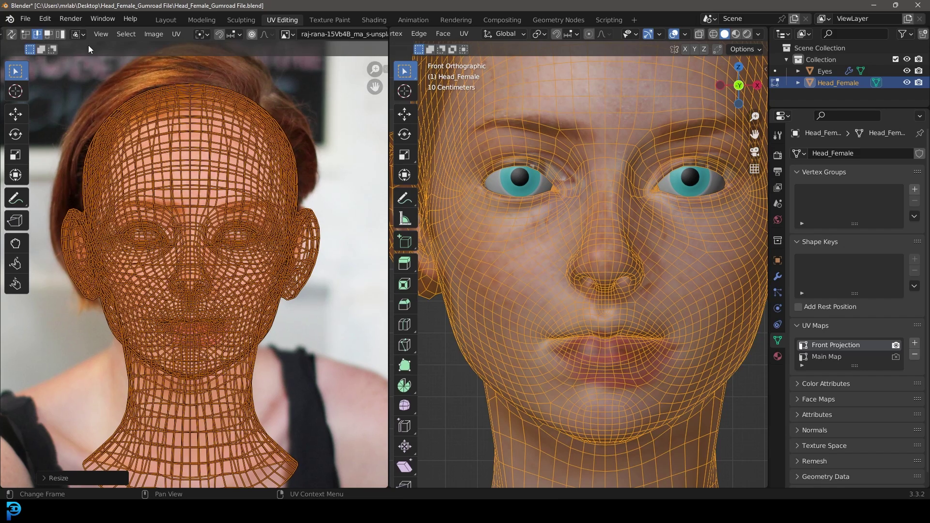
In vertex selection mode with smooth proportional editing on, move the UVs at the inner corner of the image-right eye onto the photo's eye corner.
{"action": "left_click", "coordinate": [27, 35]}
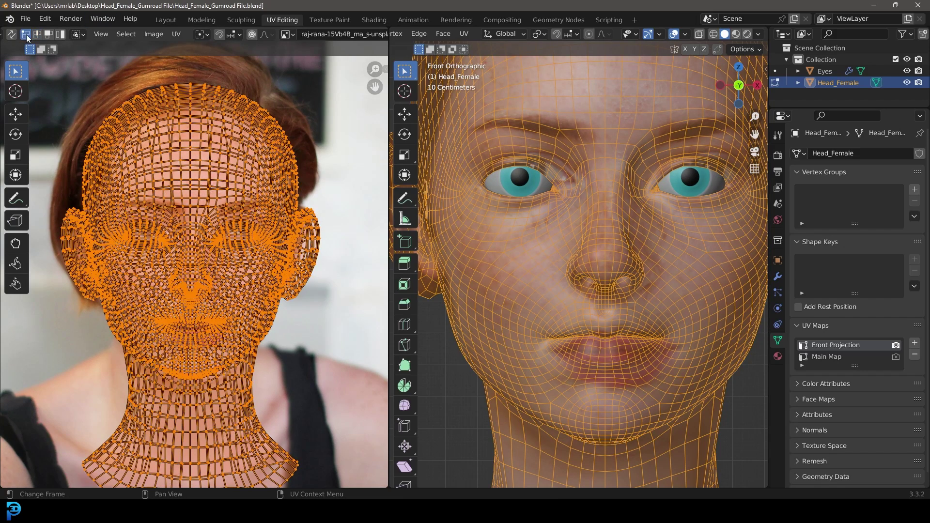
{"action": "left_click", "coordinate": [252, 34]}
{"action": "scroll", "coordinate": [194, 291], "scroll_direction": "up", "scroll_amount": 10}
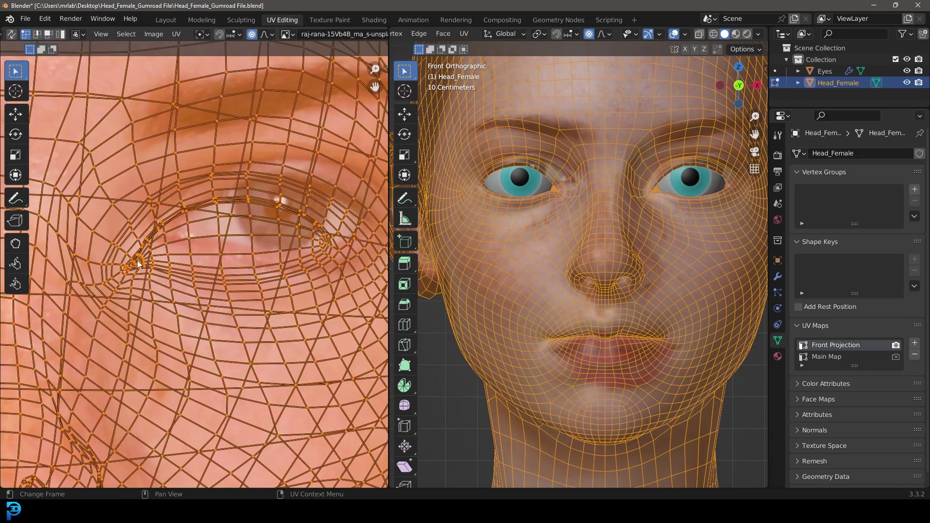
{"action": "left_click", "coordinate": [138, 263]}
{"action": "key", "text": "g"}
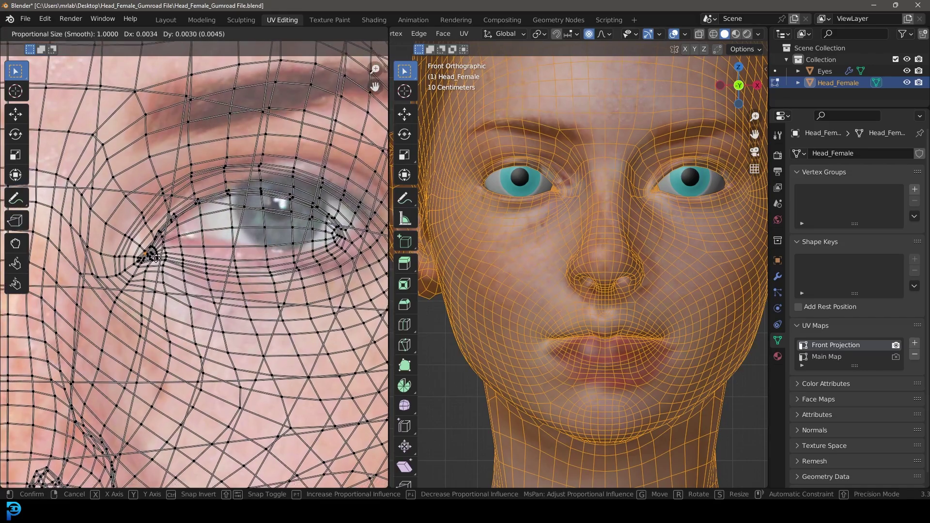
{"action": "scroll", "coordinate": [160, 255], "scroll_direction": "up", "scroll_amount": 20}
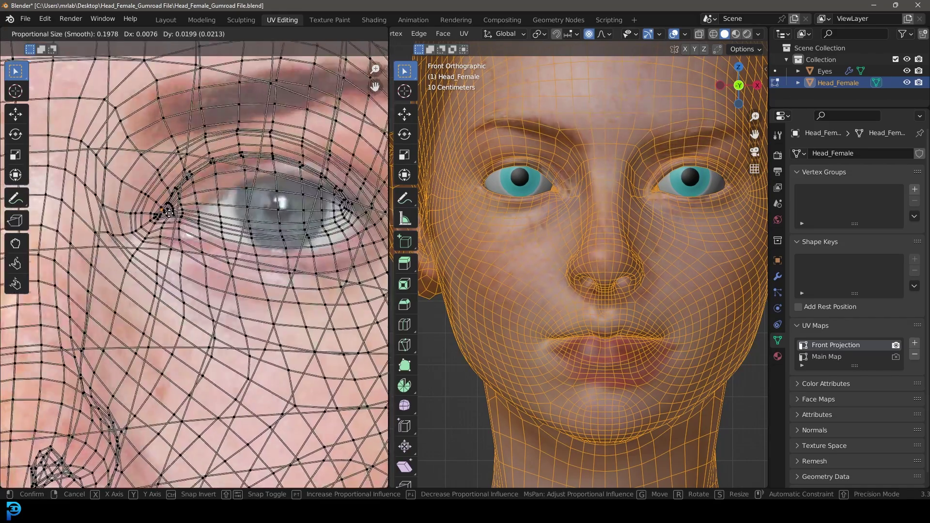
{"action": "scroll", "coordinate": [164, 253], "scroll_direction": "down", "scroll_amount": 12}
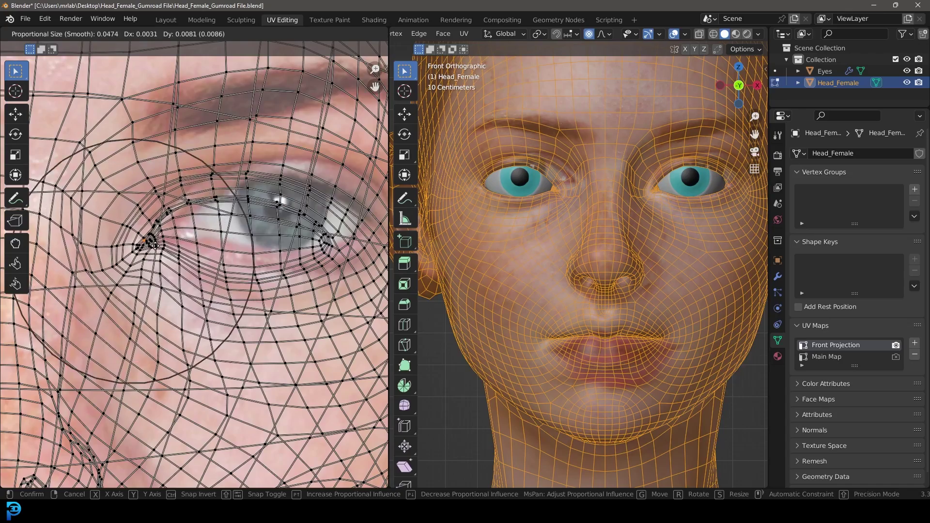
{"action": "left_click", "coordinate": [150, 253]}
Move the UV vertex at the outer corner of the same eye outward onto the photo's outer eye corner.
{"action": "scroll", "coordinate": [160, 257], "scroll_direction": "down", "scroll_amount": 3}
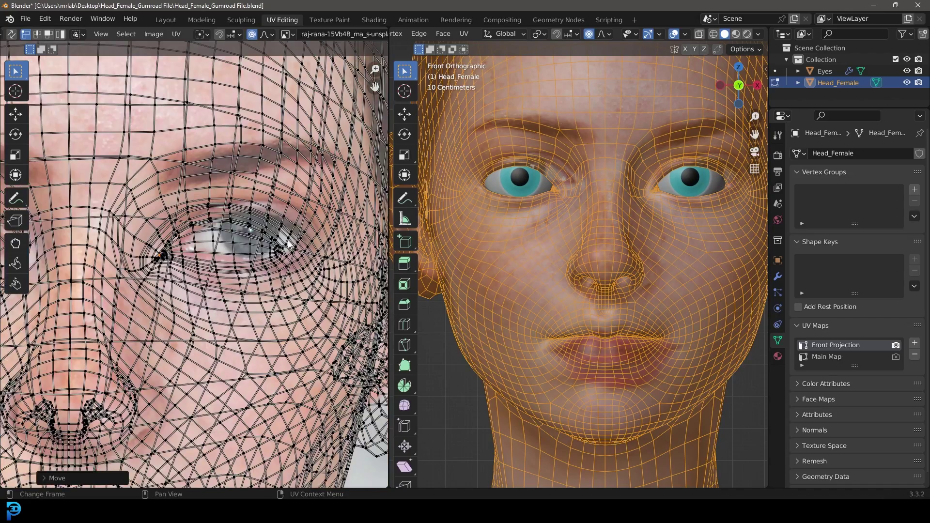
{"action": "scroll", "coordinate": [246, 273], "scroll_direction": "up", "scroll_amount": 3}
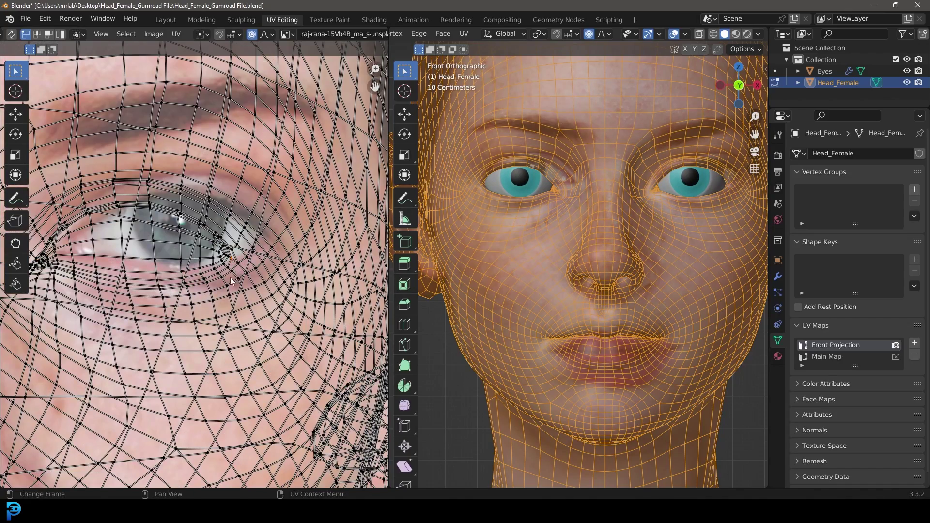
{"action": "key", "text": "g"}
{"action": "left_click", "coordinate": [269, 268]}
Move the inner-corner UVs of the image-left eye onto the photo's tear duct, using proportional editing.
{"action": "scroll", "coordinate": [196, 266], "scroll_direction": "down", "scroll_amount": 4}
{"action": "scroll", "coordinate": [257, 287], "scroll_direction": "up", "scroll_amount": 5}
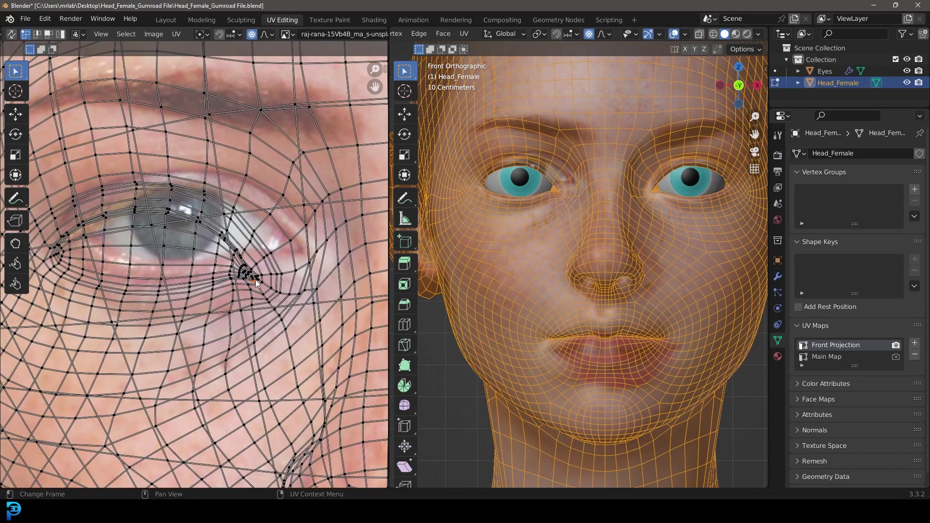
{"action": "key", "text": "g"}
{"action": "left_click", "coordinate": [262, 279]}
Move the outer-corner UVs of the image-left eye onto the photo's outer eye corner with a proportional size of about 0.11.
{"action": "scroll", "coordinate": [212, 266], "scroll_direction": "down", "scroll_amount": 4}
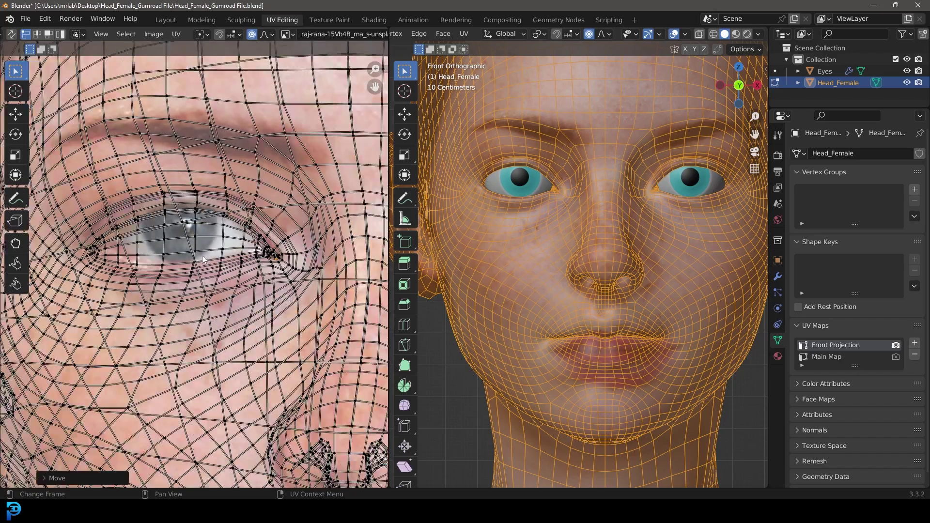
{"action": "scroll", "coordinate": [212, 266], "scroll_direction": "up", "scroll_amount": 4}
{"action": "key", "text": "g"}
{"action": "scroll", "coordinate": [169, 260], "scroll_direction": "down", "scroll_amount": 3}
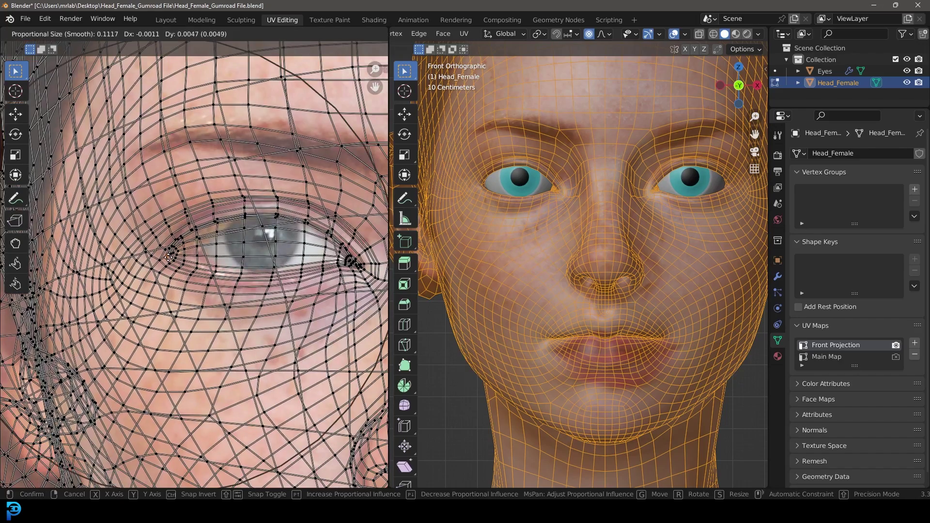
{"action": "left_click", "coordinate": [170, 259]}
Move the UVs at the base of the nose and beside the image-right nostril to fit the photo's nose.
{"action": "scroll", "coordinate": [204, 263], "scroll_direction": "down", "scroll_amount": 5}
{"action": "middle_click_drag", "start_coordinate": [309, 293], "coordinate": [231, 219]}
{"action": "scroll", "coordinate": [221, 303], "scroll_direction": "up", "scroll_amount": 5}
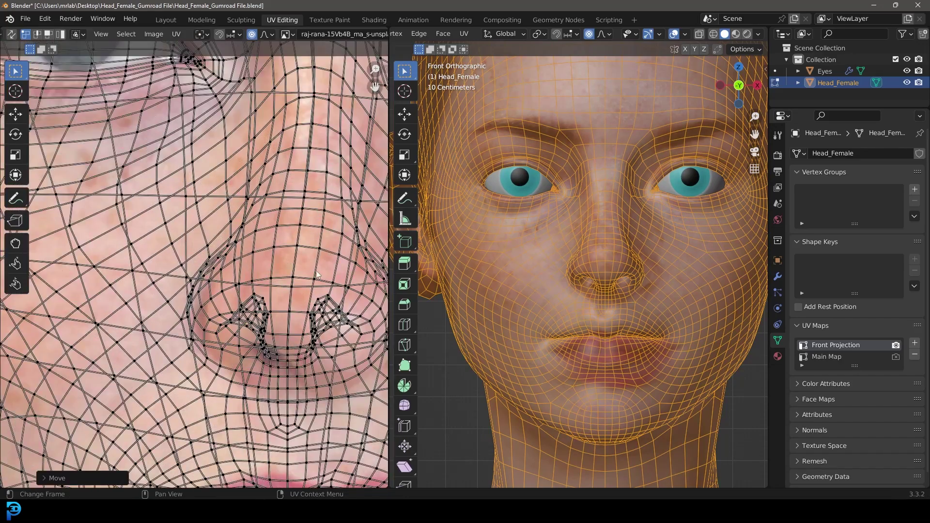
{"action": "middle_click_drag", "start_coordinate": [307, 338], "coordinate": [187, 320]}
{"action": "left_click", "coordinate": [165, 333]}
{"action": "key", "text": "g"}
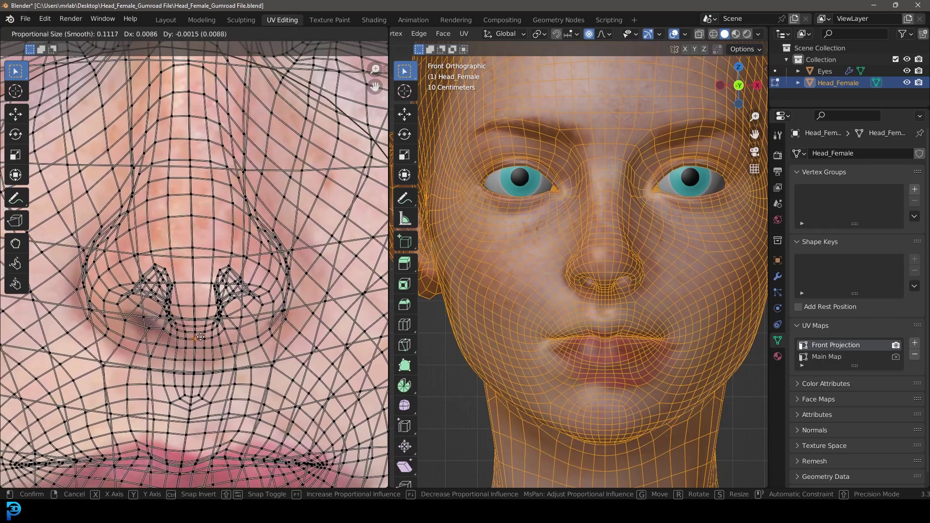
{"action": "left_click", "coordinate": [204, 338]}
{"action": "key", "text": "g"}
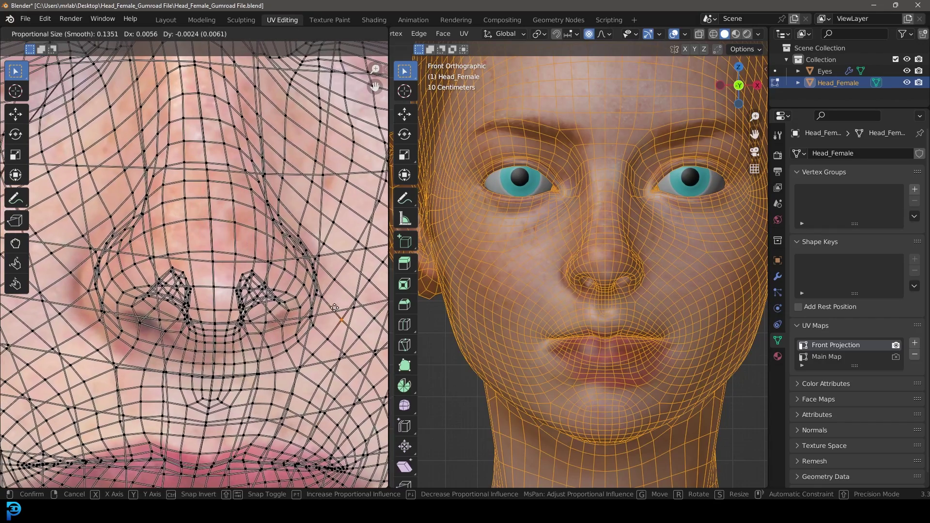
{"action": "left_click", "coordinate": [327, 311]}
Move the UV vertex at the inner end of the image-right eyebrow outward onto the start of the photo's brow.
{"action": "scroll", "coordinate": [290, 266], "scroll_direction": "down", "scroll_amount": 2}
{"action": "middle_click_drag", "start_coordinate": [236, 182], "coordinate": [192, 266]}
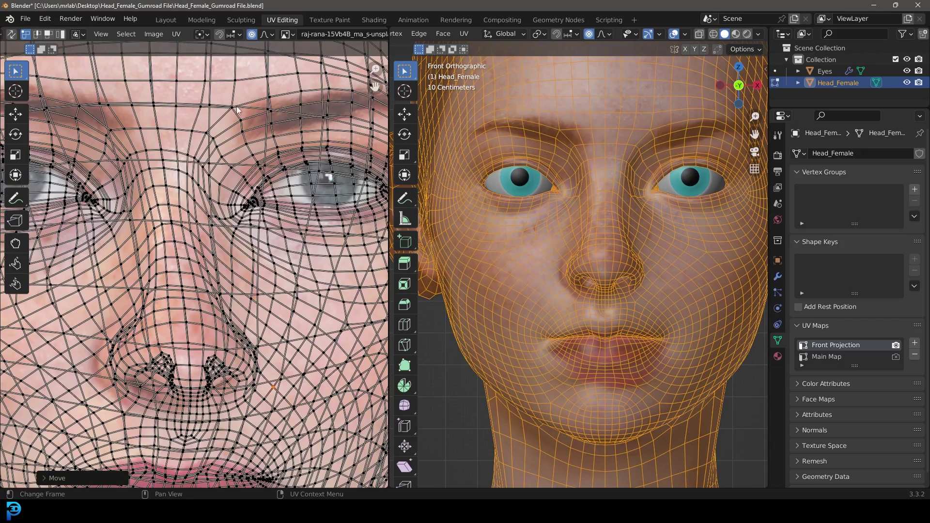
{"action": "left_click", "coordinate": [234, 106]}
{"action": "key", "text": "g"}
{"action": "left_click", "coordinate": [257, 111]}
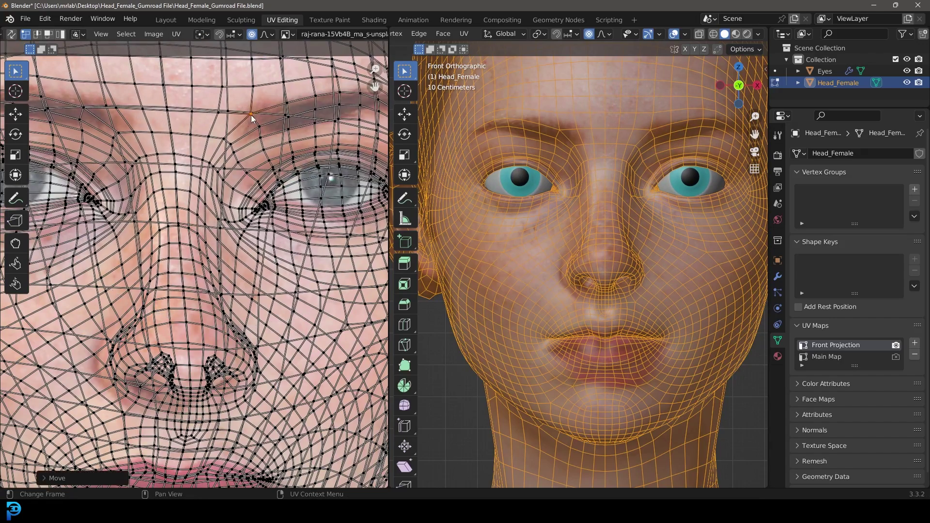
Move the UVs at the center of the lips slightly down toward the photo's lip line.
{"action": "scroll", "coordinate": [232, 217], "scroll_direction": "down", "scroll_amount": 4}
{"action": "scroll", "coordinate": [225, 292], "scroll_direction": "up", "scroll_amount": 3}
{"action": "scroll", "coordinate": [211, 273], "scroll_direction": "up", "scroll_amount": 6}
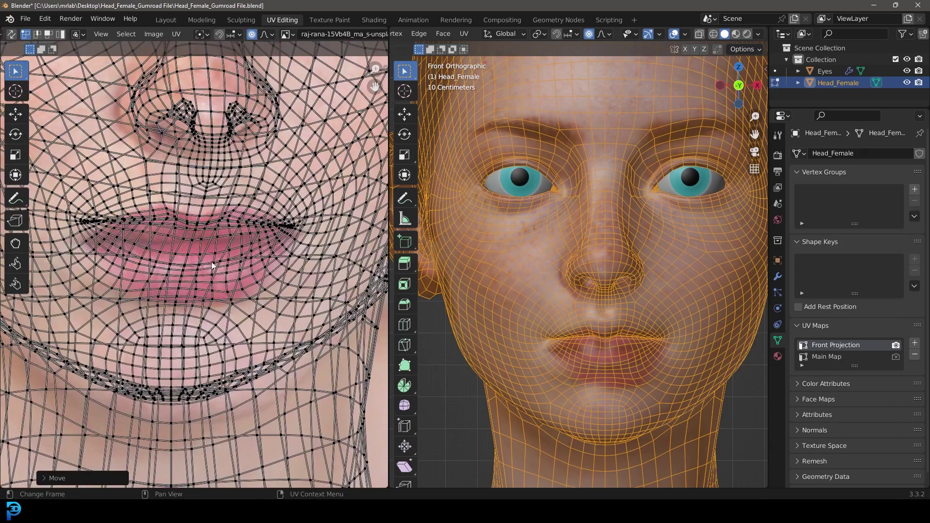
{"action": "middle_click_drag", "start_coordinate": [201, 190], "coordinate": [261, 220]}
{"action": "key", "text": "g"}
{"action": "left_click", "coordinate": [260, 229]}
Move the chin UVs by about 0.01 in X and -0.03 in Y with a proportional size of about 0.15.
{"action": "scroll", "coordinate": [259, 229], "scroll_direction": "down", "scroll_amount": 3}
{"action": "scroll", "coordinate": [232, 242], "scroll_direction": "up", "scroll_amount": 2}
{"action": "scroll", "coordinate": [626, 371], "scroll_direction": "up", "scroll_amount": 2}
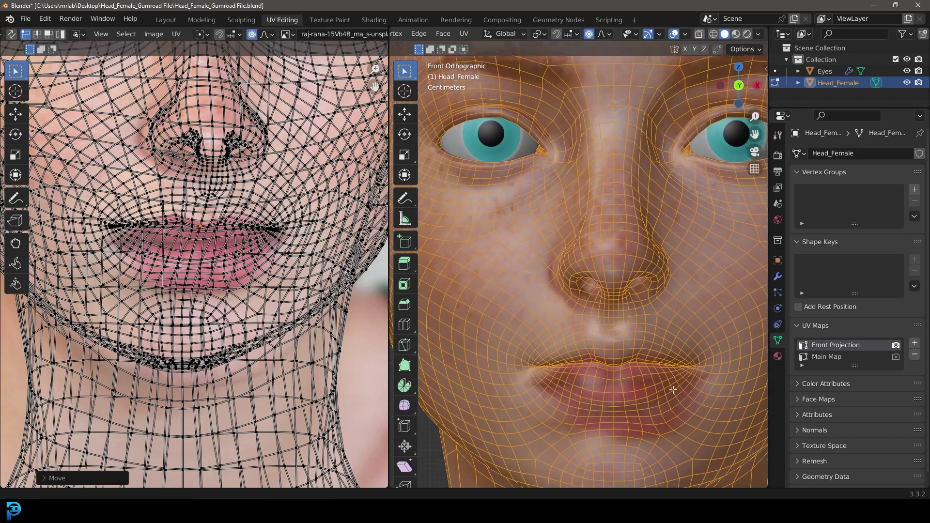
{"action": "middle_click_drag", "start_coordinate": [625, 371], "coordinate": [608, 283], "text": "shift"}
{"action": "scroll", "coordinate": [205, 306], "scroll_direction": "up", "scroll_amount": 1}
{"action": "left_click", "coordinate": [194, 308]}
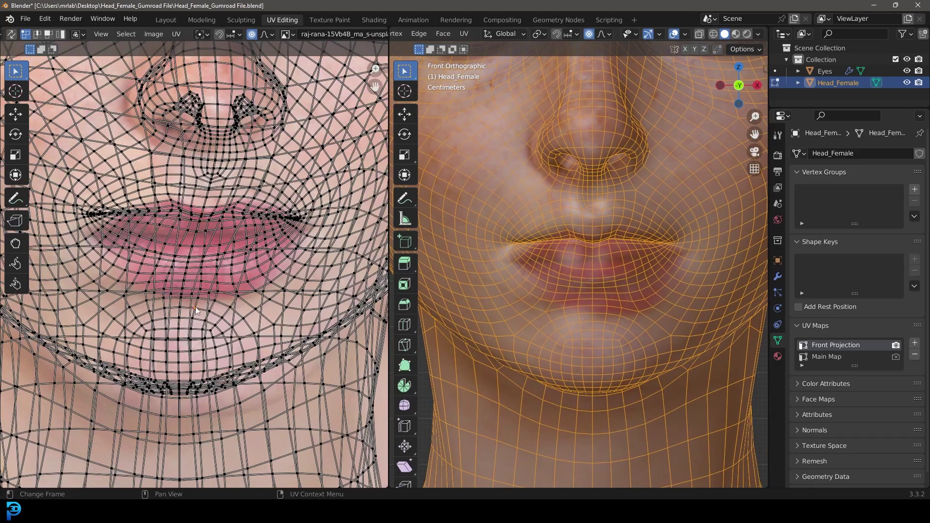
{"action": "key", "text": "g"}
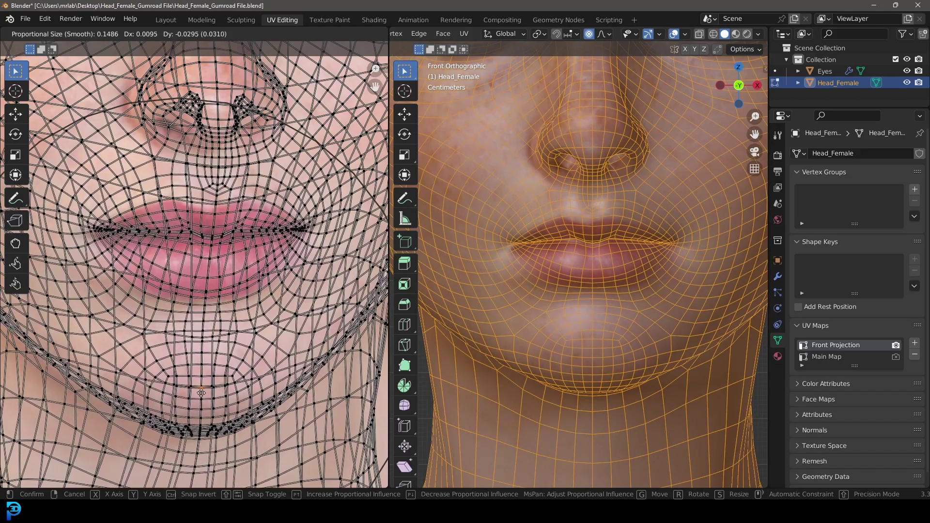
{"action": "left_click", "coordinate": [201, 395]}
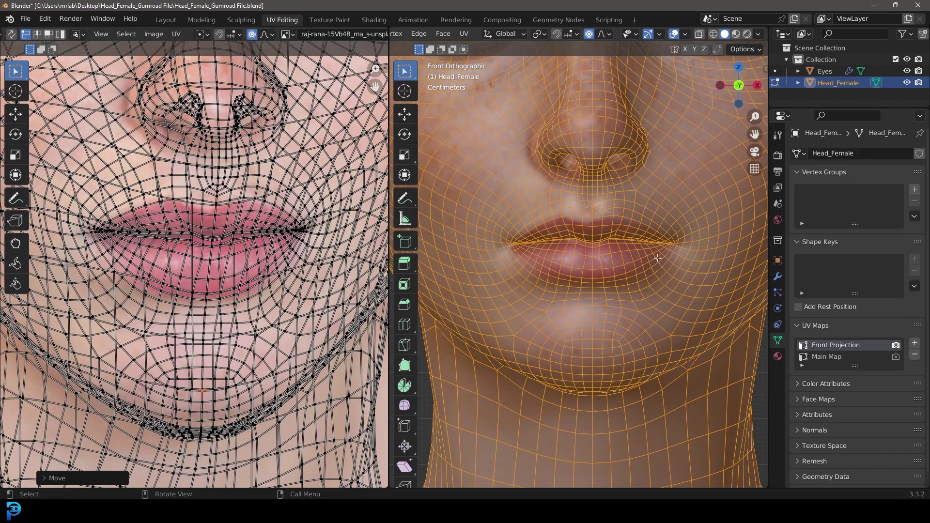
Move the UV vertex at the image-left corner of the mouth slightly down onto the photo's mouth corner.
{"action": "left_click", "coordinate": [100, 233]}
{"action": "key", "text": "g"}
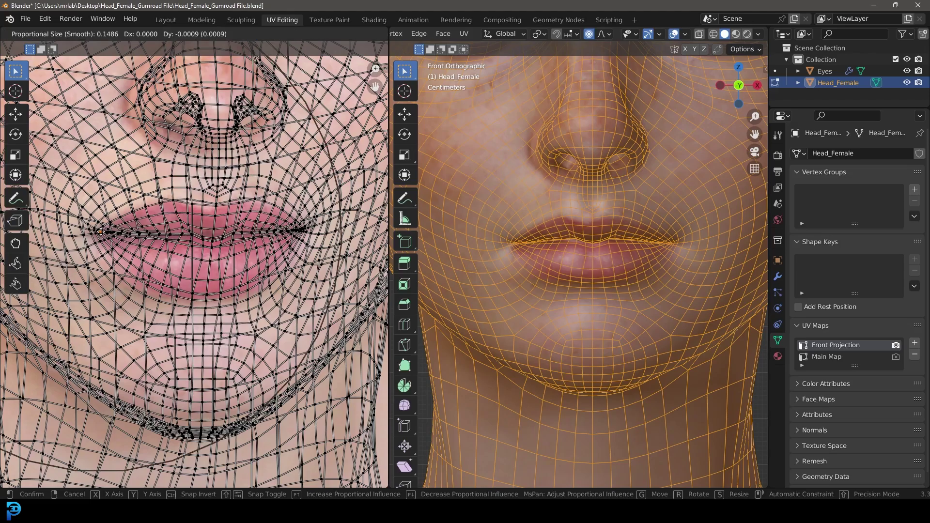
{"action": "left_click", "coordinate": [104, 240]}
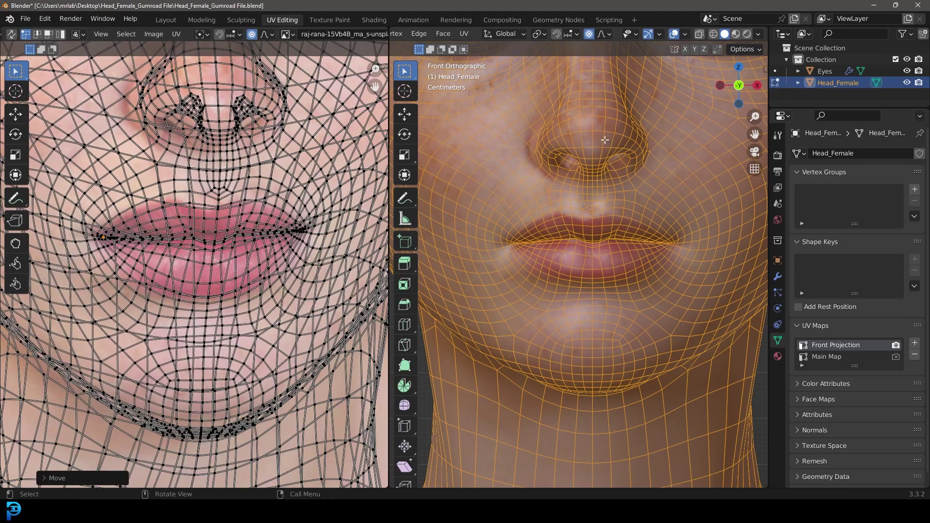
Move the UVs around the image-left nostril and up the side of the nose outward to match the photo's nose contour.
{"action": "middle_click_drag", "start_coordinate": [142, 104], "coordinate": [164, 218]}
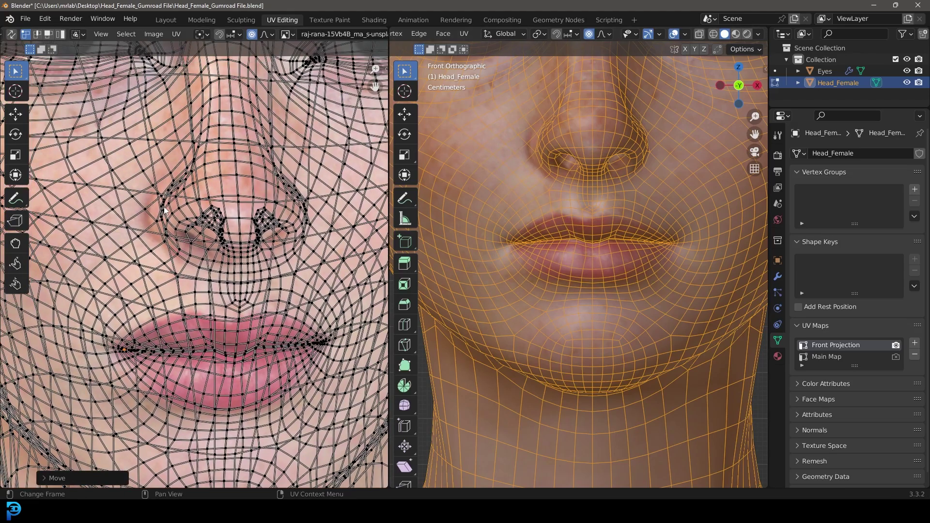
{"action": "left_click", "coordinate": [164, 209]}
{"action": "key", "text": "g"}
{"action": "left_click", "coordinate": [184, 156]}
{"action": "left_click", "coordinate": [171, 153]}
{"action": "key", "text": "g"}
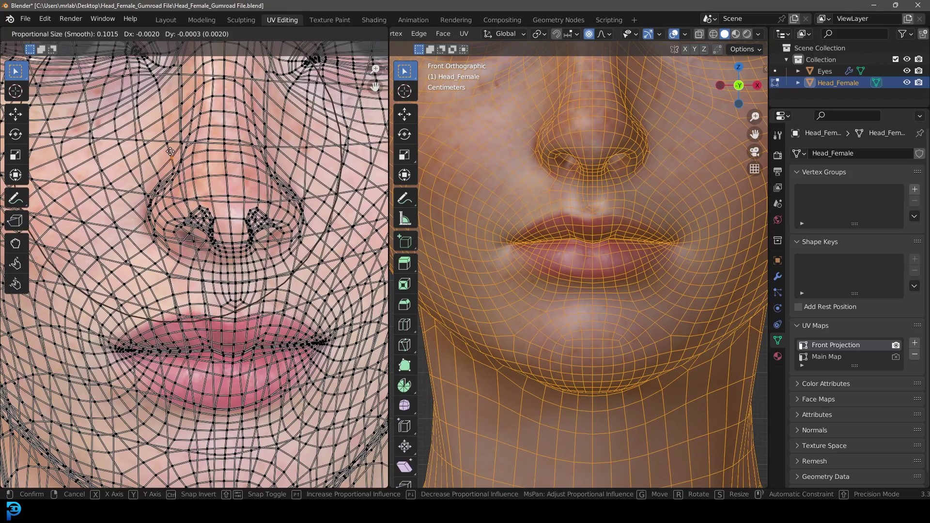
{"action": "left_click", "coordinate": [171, 152]}
Examine how the portrait projects onto the ear and the side of the head from the front and the side.
{"action": "scroll", "coordinate": [610, 192], "scroll_direction": "down", "scroll_amount": 4}
{"action": "middle_click_drag", "start_coordinate": [622, 142], "coordinate": [621, 169], "text": "shift"}
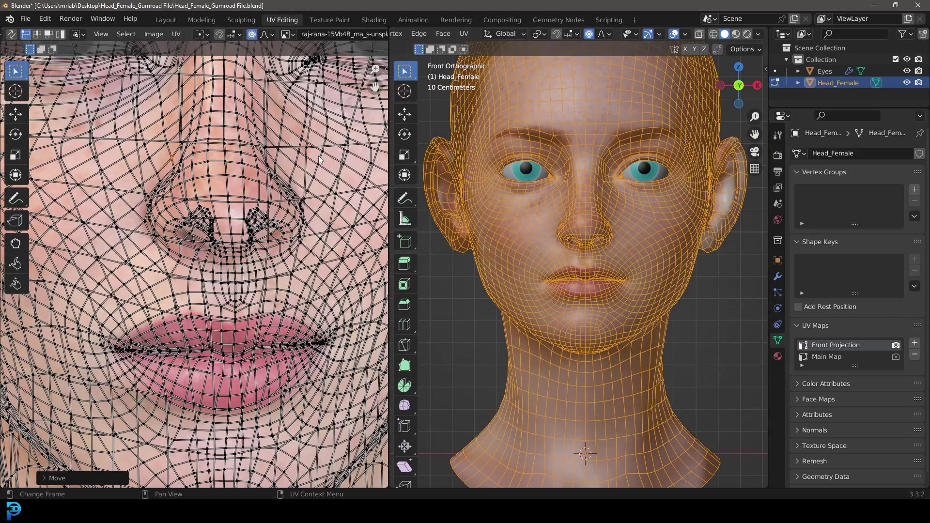
{"action": "scroll", "coordinate": [308, 230], "scroll_direction": "down", "scroll_amount": 5}
{"action": "scroll", "coordinate": [309, 229], "scroll_direction": "up", "scroll_amount": 4}
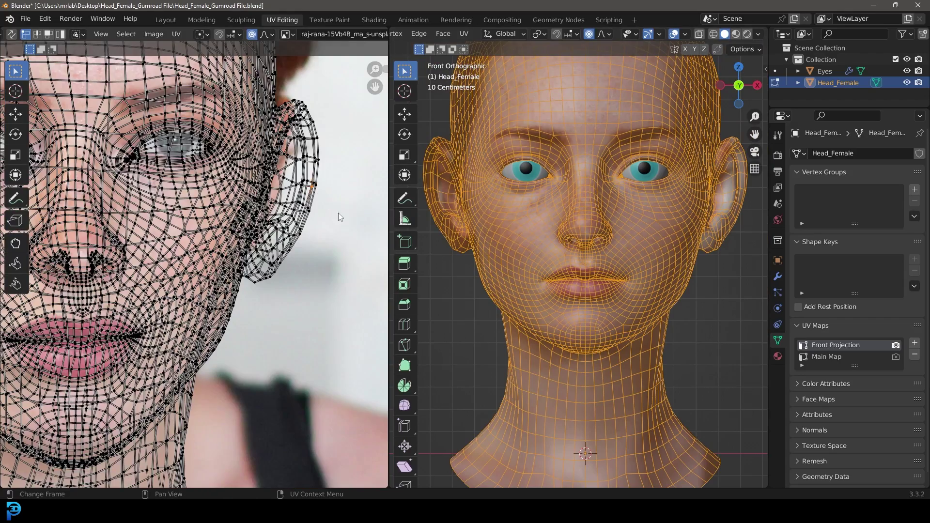
{"action": "scroll", "coordinate": [321, 272], "scroll_direction": "up", "scroll_amount": 3}
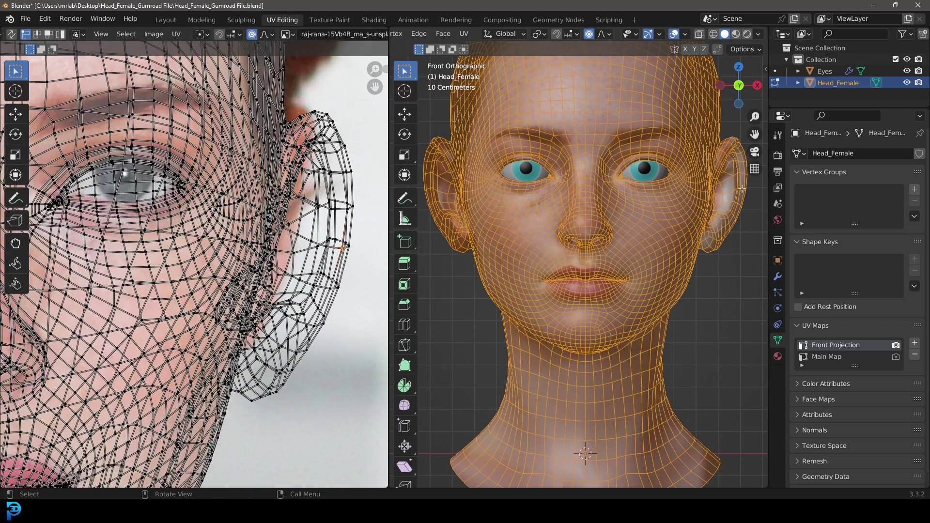
{"action": "scroll", "coordinate": [321, 258], "scroll_direction": "down", "scroll_amount": 4}
{"action": "middle_click_drag", "start_coordinate": [707, 181], "coordinate": [553, 235]}
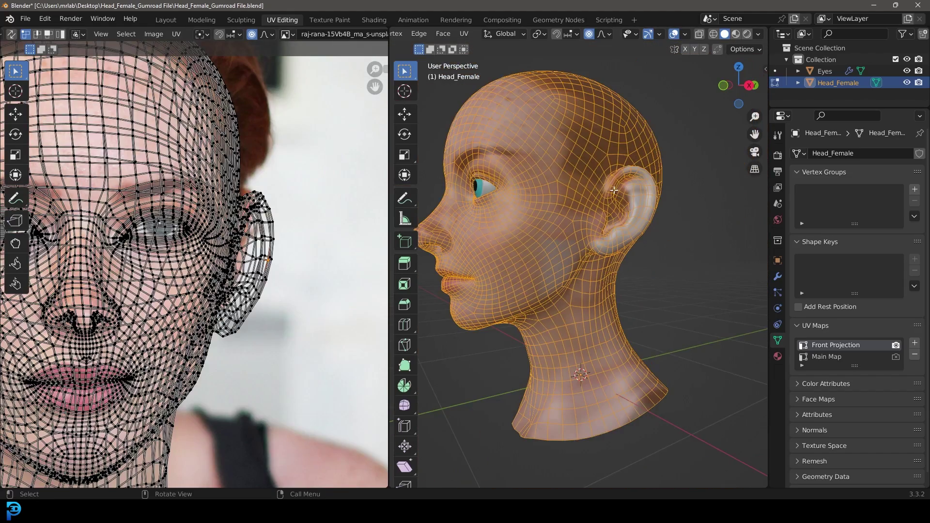
{"action": "key", "text": "KP_1"}
Pull the outer edge of the image-right ear's UVs inward and raise the earlobe by about 0.017 in Y.
{"action": "scroll", "coordinate": [138, 258], "scroll_direction": "up", "scroll_amount": 2}
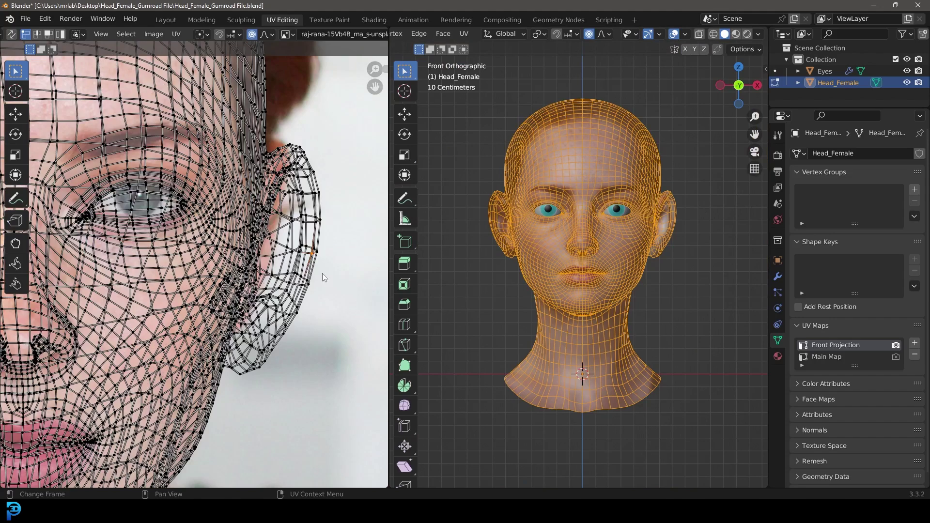
{"action": "key", "text": "g"}
{"action": "left_click", "coordinate": [310, 258]}
{"action": "left_click", "coordinate": [284, 340]}
{"action": "key", "text": "g"}
{"action": "left_click", "coordinate": [273, 327]}
{"action": "left_click", "coordinate": [245, 372]}
{"action": "key", "text": "g"}
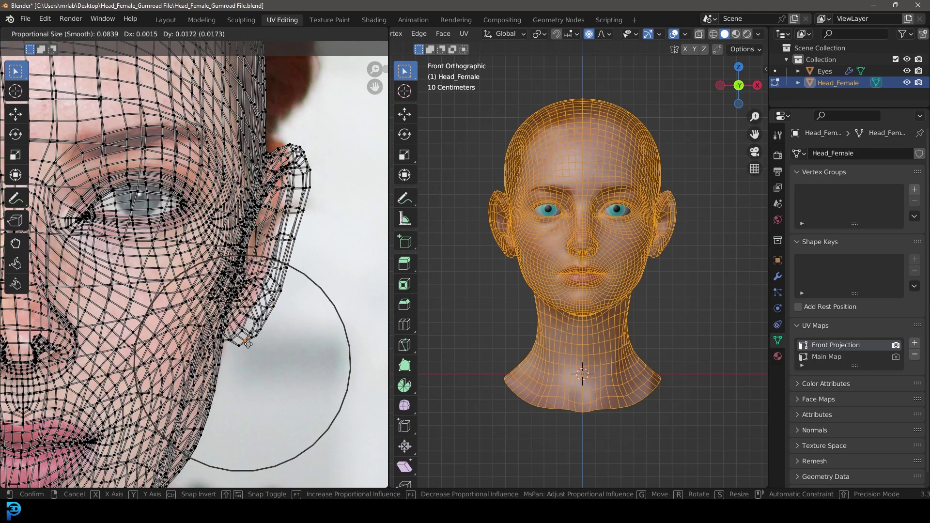
Move the middle and upper rim UVs of the image-right ear inward to keep them off the photo's background.
{"action": "left_click", "coordinate": [280, 300]}
{"action": "key", "text": "g"}
{"action": "left_click", "coordinate": [266, 286]}
{"action": "left_click", "coordinate": [299, 213]}
{"action": "key", "text": "g"}
{"action": "left_click", "coordinate": [287, 200]}
{"action": "left_click", "coordinate": [304, 152]}
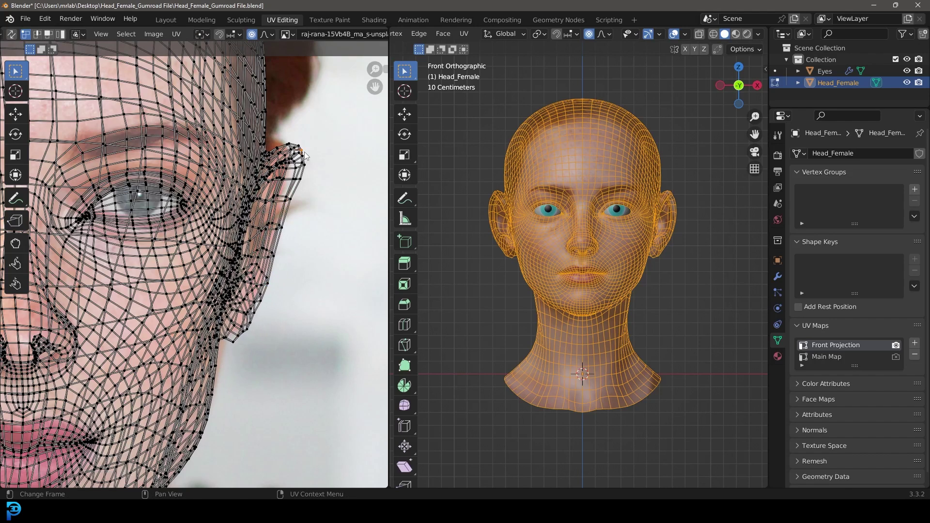
{"action": "key", "text": "g"}
{"action": "left_click", "coordinate": [287, 124]}
Move the UV vertex at the image-right side of the head above the ear slightly inward.
{"action": "scroll", "coordinate": [269, 152], "scroll_direction": "down", "scroll_amount": 2}
{"action": "left_click", "coordinate": [246, 124]}
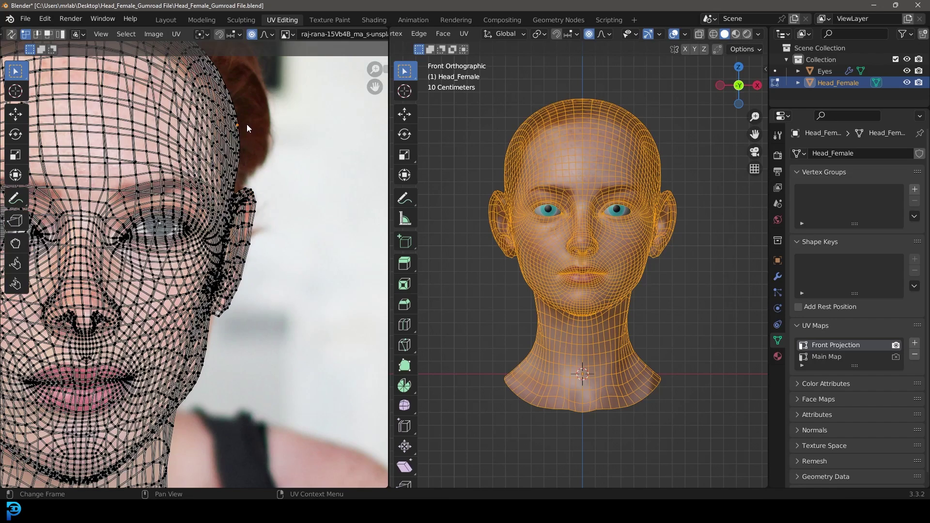
{"action": "key", "text": "g"}
{"action": "left_click", "coordinate": [240, 120]}
{"action": "scroll", "coordinate": [239, 120], "scroll_direction": "down", "scroll_amount": 3}
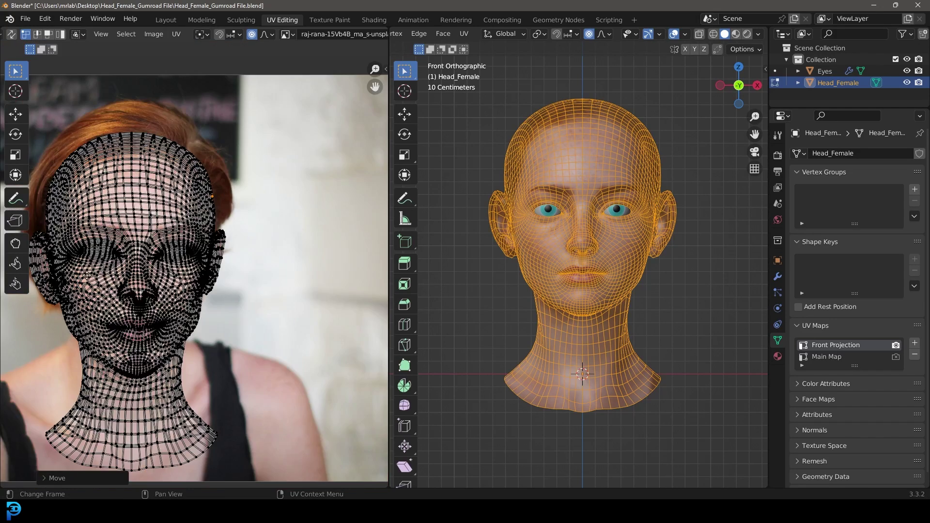
Nudge the outer rim UVs of the image-left ear to fit the ear in the photo.
{"action": "scroll", "coordinate": [234, 179], "scroll_direction": "up", "scroll_amount": 4}
{"action": "left_click", "coordinate": [234, 179]}
{"action": "key", "text": "g"}
{"action": "scroll", "coordinate": [242, 180], "scroll_direction": "down", "scroll_amount": 2}
{"action": "left_click", "coordinate": [241, 183]}
{"action": "left_click", "coordinate": [221, 315]}
{"action": "key", "text": "g"}
{"action": "scroll", "coordinate": [225, 313], "scroll_direction": "down", "scroll_amount": 2}
{"action": "left_click", "coordinate": [227, 313]}
{"action": "left_click", "coordinate": [214, 270]}
{"action": "key", "text": "g"}
{"action": "left_click", "coordinate": [218, 272]}
Move the UVs at the image-left corner of the neck base and the image-right side of the neck slightly outward.
{"action": "scroll", "coordinate": [262, 315], "scroll_direction": "down", "scroll_amount": 3}
{"action": "middle_click_drag", "start_coordinate": [308, 375], "coordinate": [221, 278]}
{"action": "scroll", "coordinate": [220, 277], "scroll_direction": "up", "scroll_amount": 4}
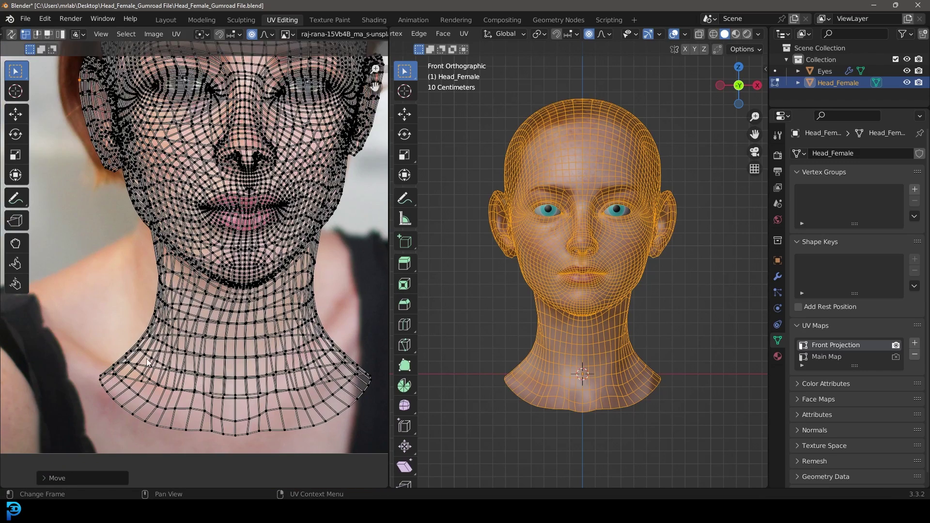
{"action": "left_click", "coordinate": [113, 361]}
{"action": "key", "text": "g"}
{"action": "left_click", "coordinate": [104, 348]}
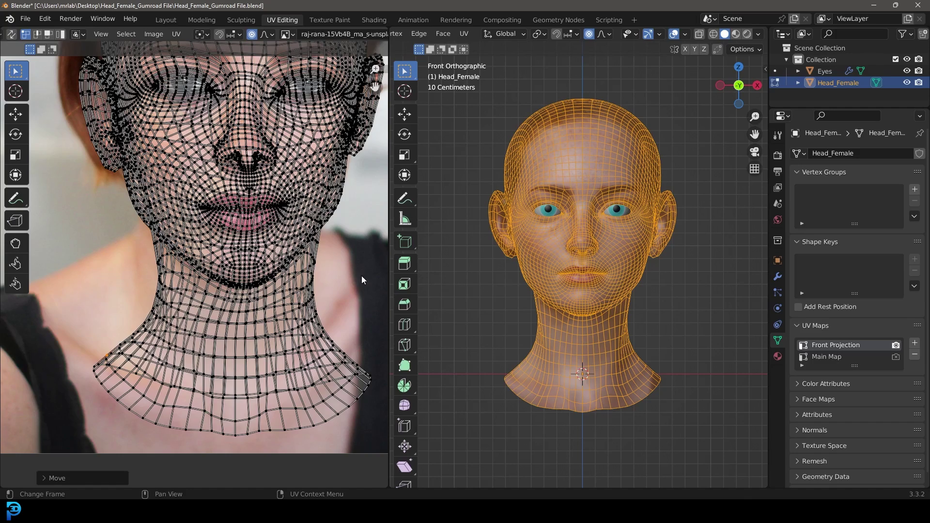
{"action": "left_click", "coordinate": [331, 321]}
{"action": "key", "text": "g"}
{"action": "left_click", "coordinate": [336, 320]}
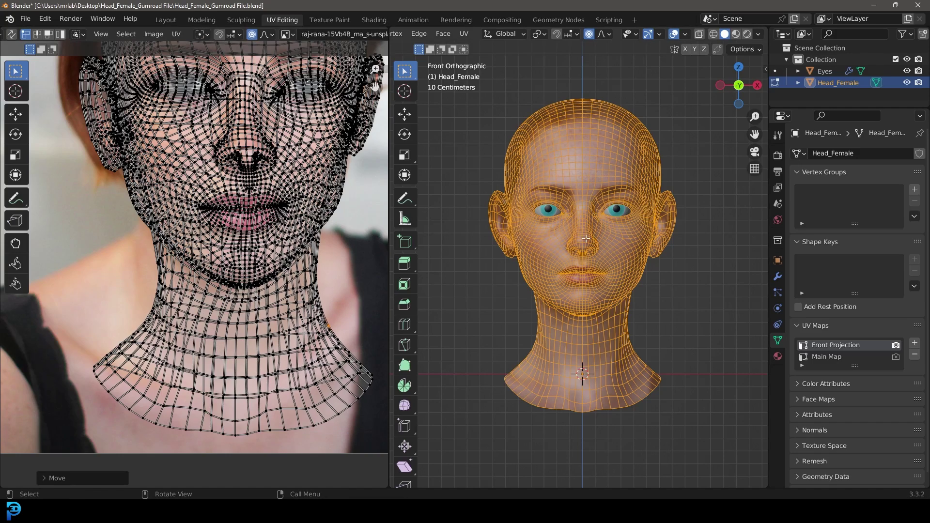
Adjust the jawline UVs on the image-right side and move those on the image-left side inward by about 0.007 in X.
{"action": "scroll", "coordinate": [352, 225], "scroll_direction": "up", "scroll_amount": 3}
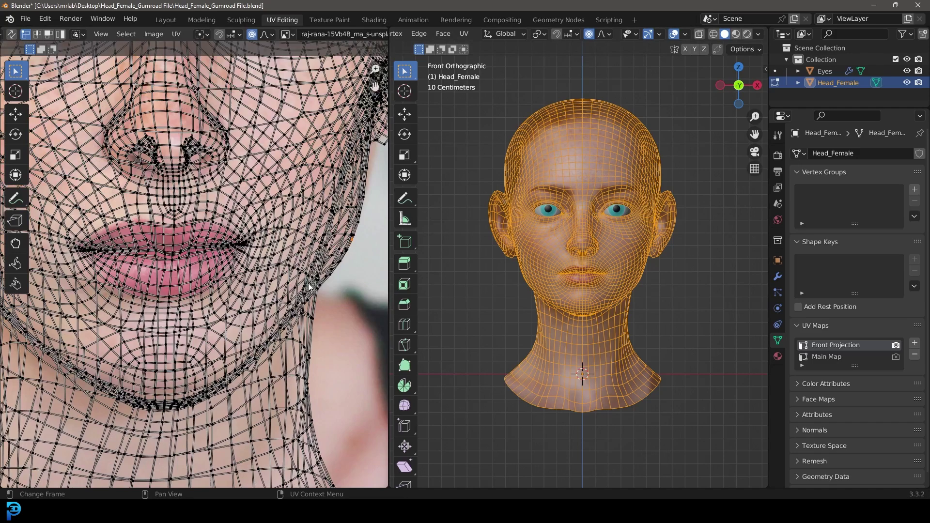
{"action": "left_click", "coordinate": [344, 235]}
{"action": "key", "text": "g"}
{"action": "left_click", "coordinate": [306, 277]}
{"action": "scroll", "coordinate": [178, 278], "scroll_direction": "down", "scroll_amount": 3}
{"action": "scroll", "coordinate": [153, 291], "scroll_direction": "up", "scroll_amount": 3}
{"action": "left_click", "coordinate": [63, 254]}
{"action": "key", "text": "g"}
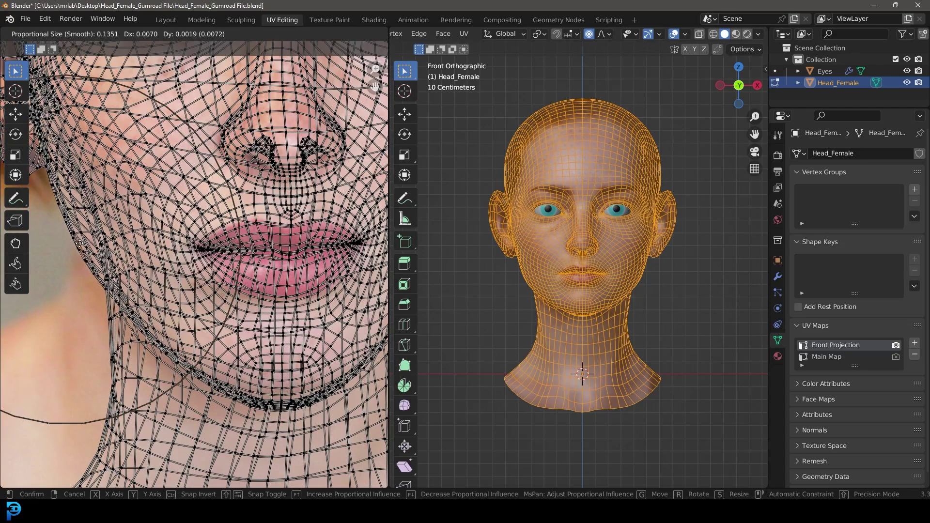
{"action": "left_click", "coordinate": [83, 245]}
Examine the projected portrait on the head in Object Mode from the front and from a three-quarter angle.
{"action": "scroll", "coordinate": [617, 206], "scroll_direction": "up", "scroll_amount": 2}
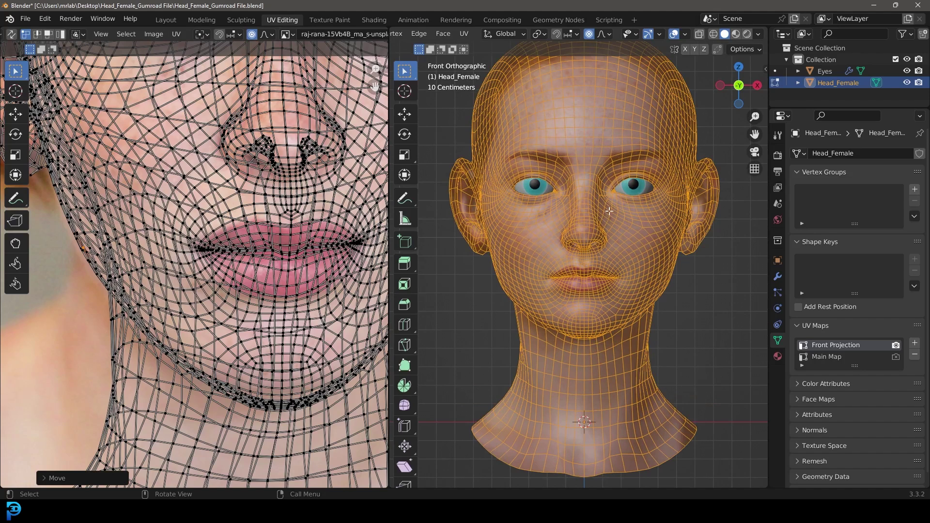
{"action": "scroll", "coordinate": [623, 186], "scroll_direction": "up", "scroll_amount": 2}
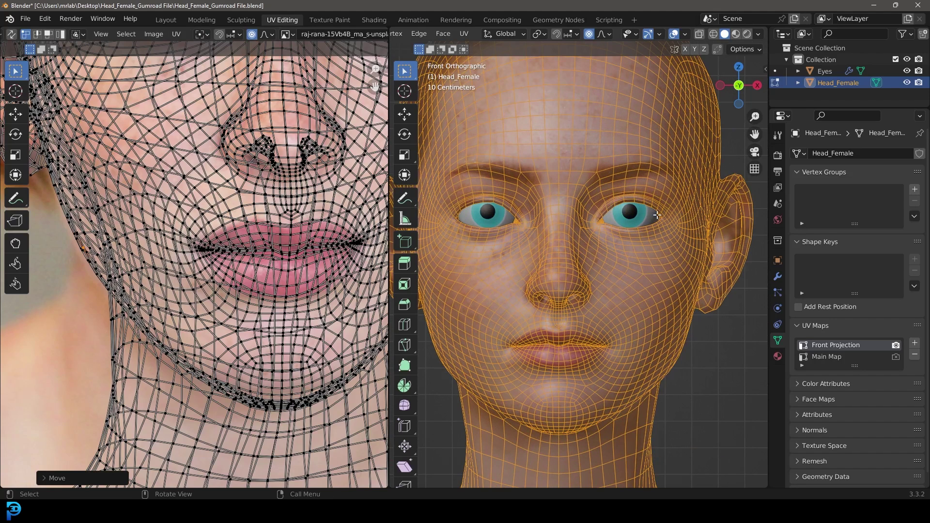
{"action": "key", "text": "Tab"}
{"action": "scroll", "coordinate": [592, 224], "scroll_direction": "down", "scroll_amount": 3}
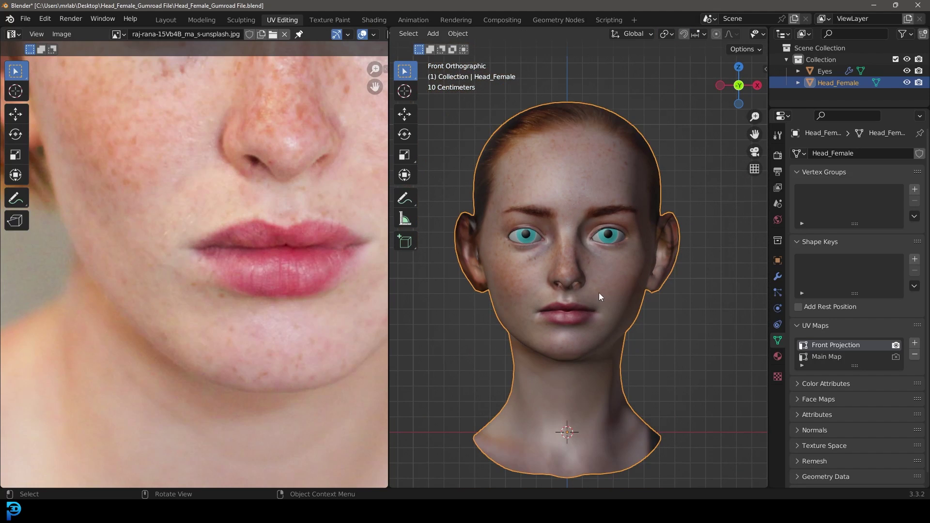
{"action": "middle_click_drag", "start_coordinate": [638, 286], "coordinate": [575, 271]}
{"action": "scroll", "coordinate": [634, 263], "scroll_direction": "down", "scroll_amount": 5}
{"action": "scroll", "coordinate": [572, 240], "scroll_direction": "up", "scroll_amount": 1}
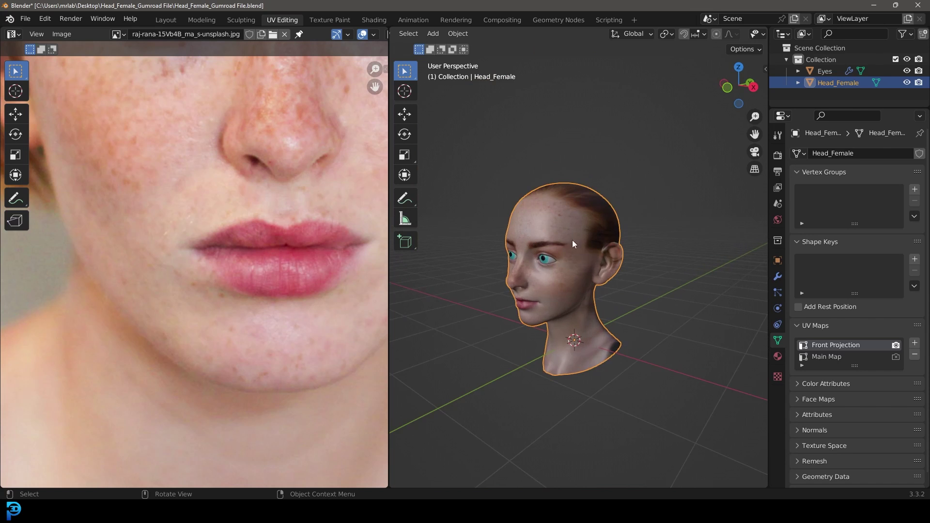
{"action": "middle_click_drag", "start_coordinate": [544, 196], "coordinate": [557, 186]}
{"action": "scroll", "coordinate": [600, 219], "scroll_direction": "up", "scroll_amount": 4}
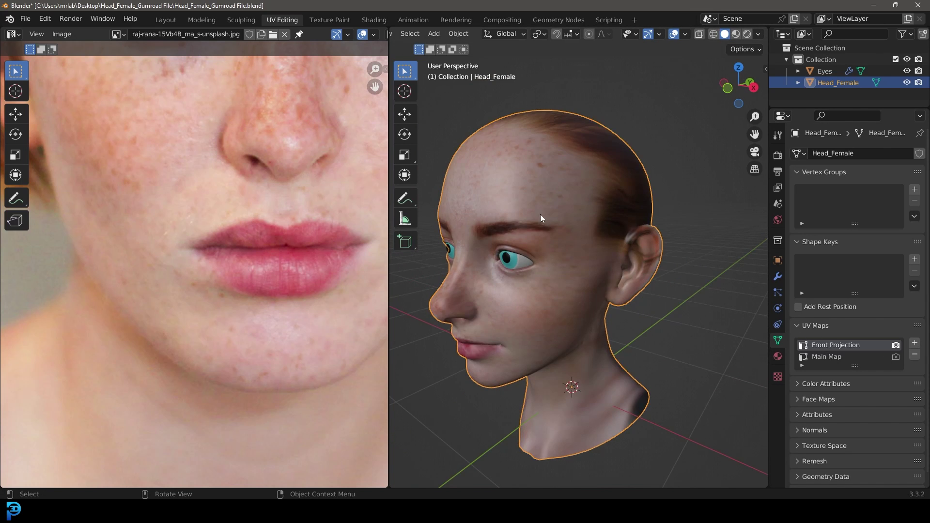
Return to Edit Mode, inspect the side of the head, then frame the UV layout and view the face from the front.
{"action": "key", "text": "Tab"}
{"action": "middle_click_drag", "start_coordinate": [611, 240], "coordinate": [562, 203]}
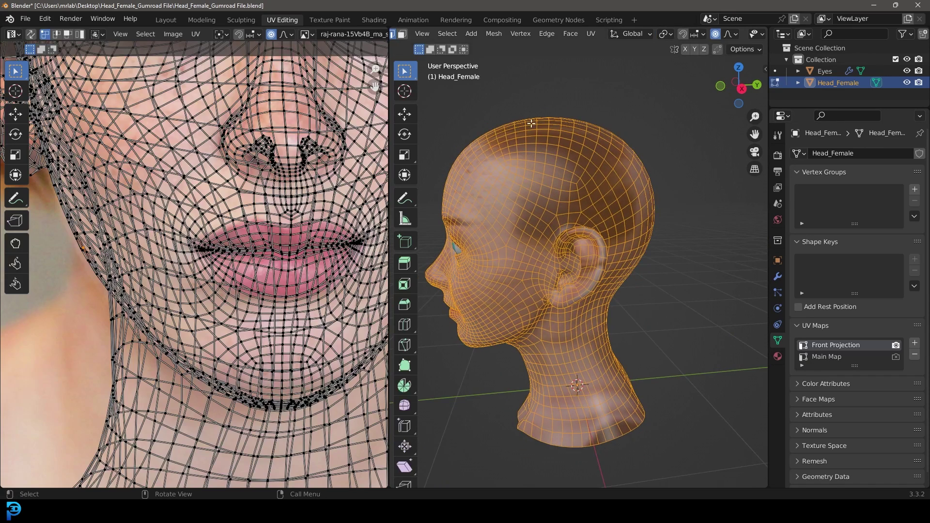
{"action": "middle_click_drag", "start_coordinate": [510, 236], "coordinate": [615, 273]}
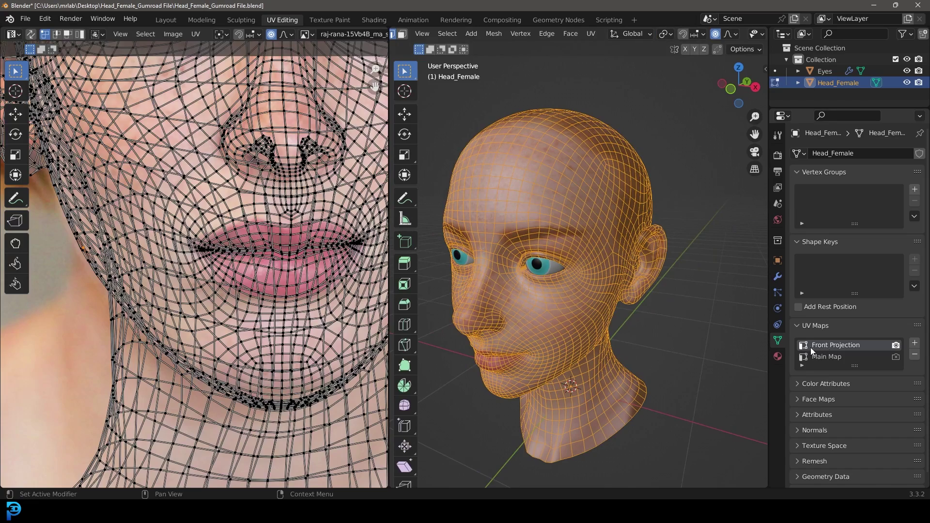
{"action": "middle_click_drag", "start_coordinate": [465, 210], "coordinate": [466, 184]}
{"action": "key", "text": "Home"}
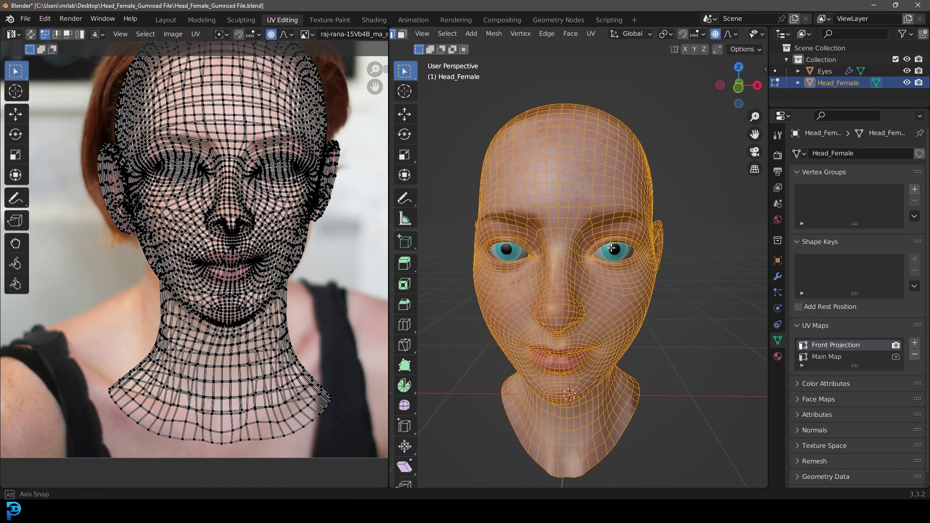
{"action": "key", "text": "KP_1"}
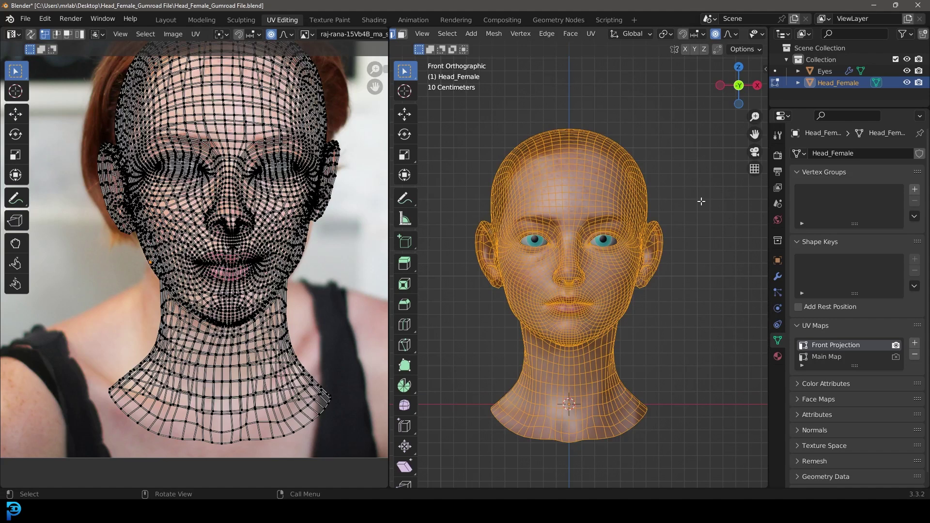
{"action": "scroll", "coordinate": [596, 253], "scroll_direction": "up", "scroll_amount": 3}
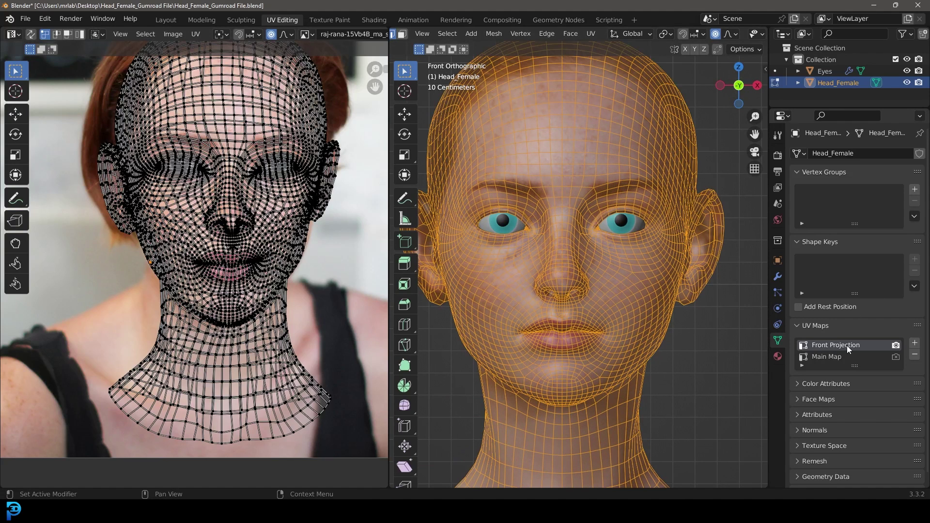
{"action": "scroll", "coordinate": [573, 213], "scroll_direction": "up", "scroll_amount": 1}
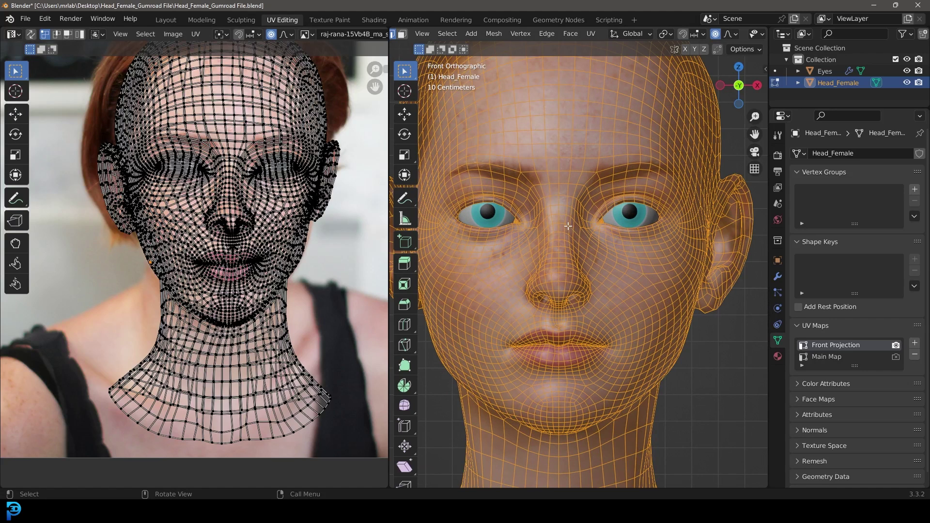
Make Main Map the active UV map and set the solid viewport shading colour to Object.
{"action": "left_click", "coordinate": [830, 357]}
{"action": "key", "text": "z"}
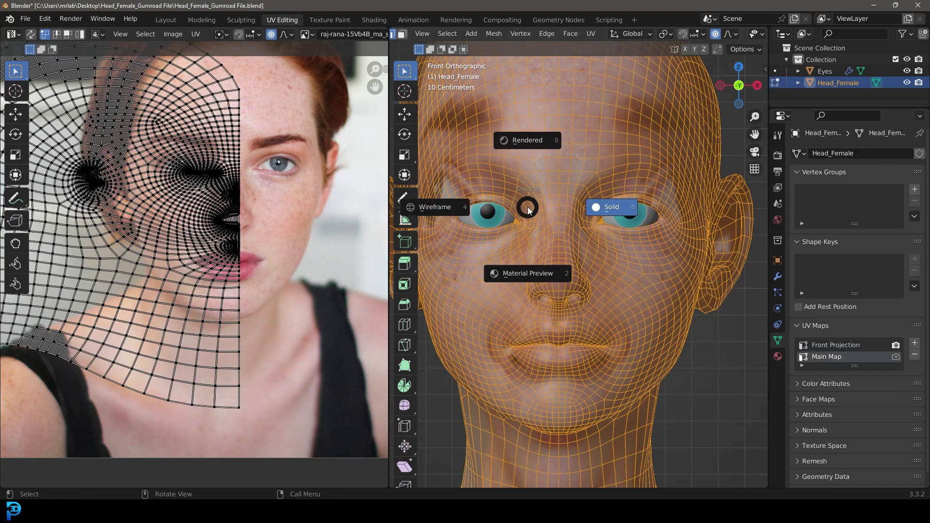
{"action": "left_click", "coordinate": [619, 207]}
{"action": "scroll", "coordinate": [714, 35], "scroll_direction": "down", "scroll_amount": 5}
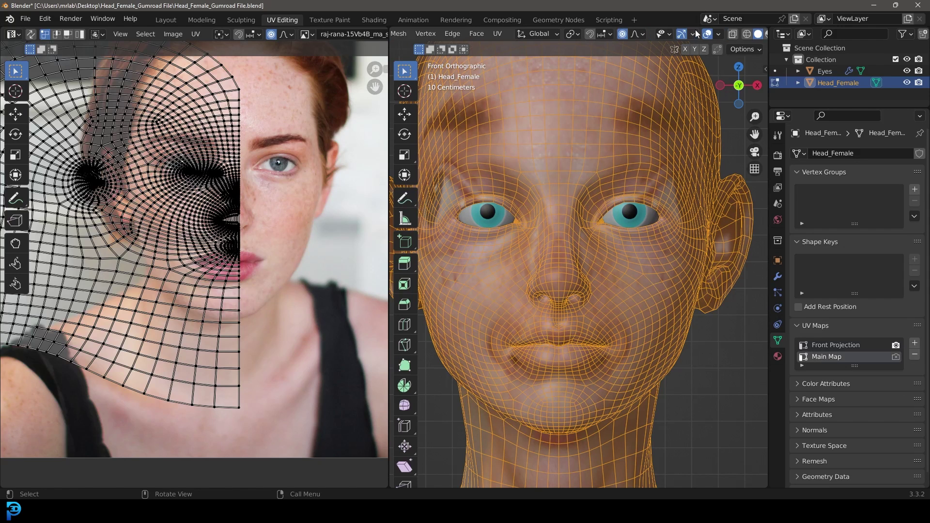
{"action": "left_click", "coordinate": [760, 34]}
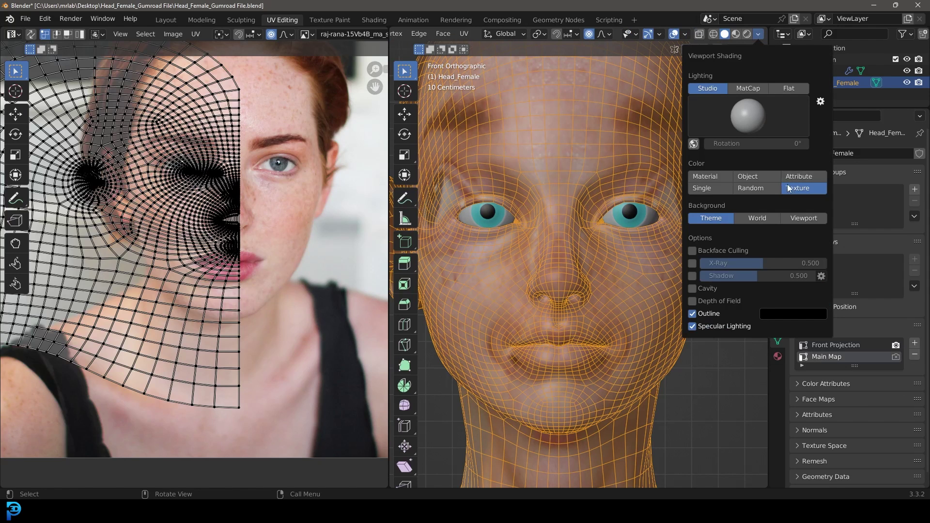
{"action": "left_click", "coordinate": [751, 176]}
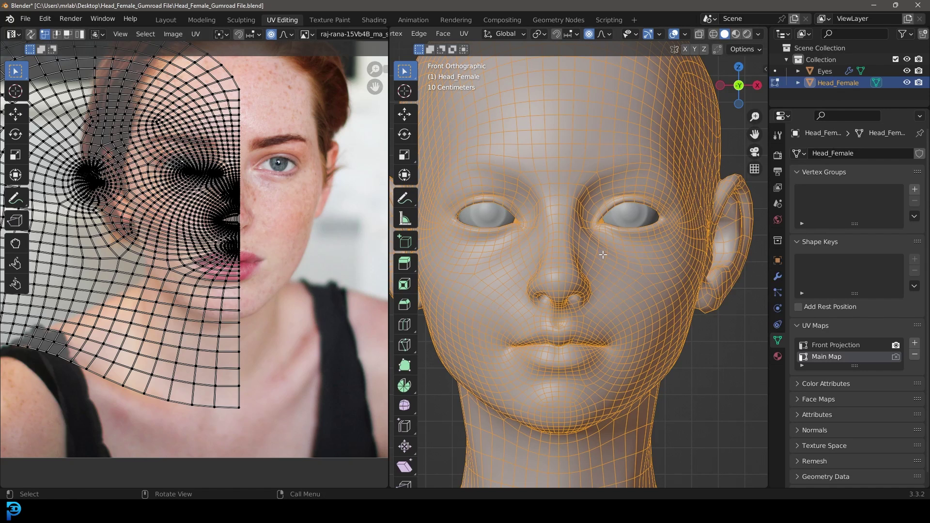
{"action": "left_click", "coordinate": [896, 357]}
Switch the head mesh to edge selection and deselect everything.
{"action": "scroll", "coordinate": [551, 242], "scroll_direction": "down", "scroll_amount": 6}
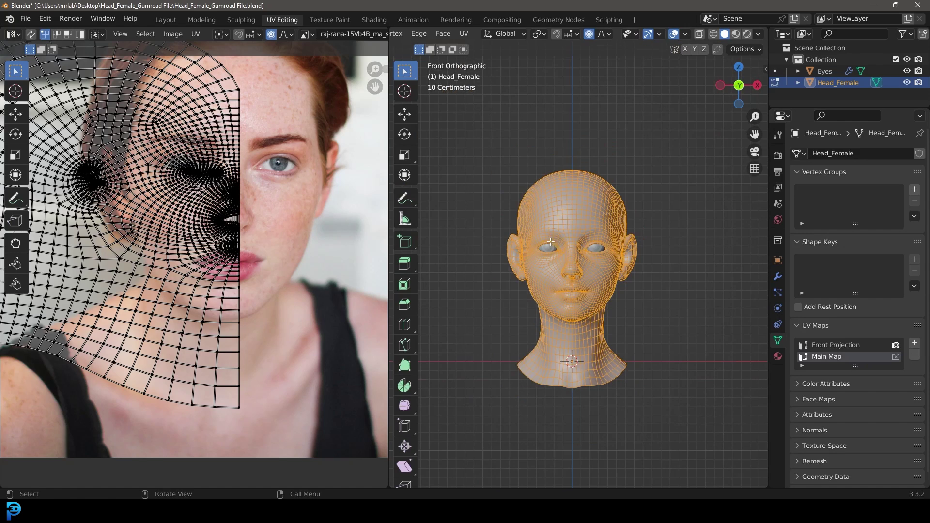
{"action": "scroll", "coordinate": [193, 142], "scroll_direction": "down", "scroll_amount": 5}
{"action": "scroll", "coordinate": [73, 272], "scroll_direction": "up", "scroll_amount": 3}
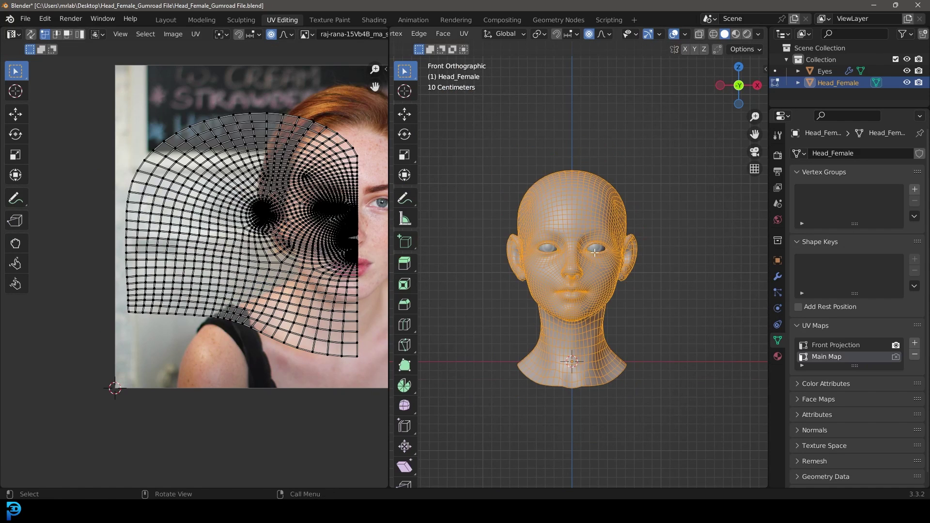
{"action": "scroll", "coordinate": [590, 251], "scroll_direction": "up", "scroll_amount": 1}
{"action": "scroll", "coordinate": [577, 250], "scroll_direction": "up", "scroll_amount": 2}
{"action": "middle_click_drag", "start_coordinate": [561, 254], "coordinate": [591, 228], "text": "shift"}
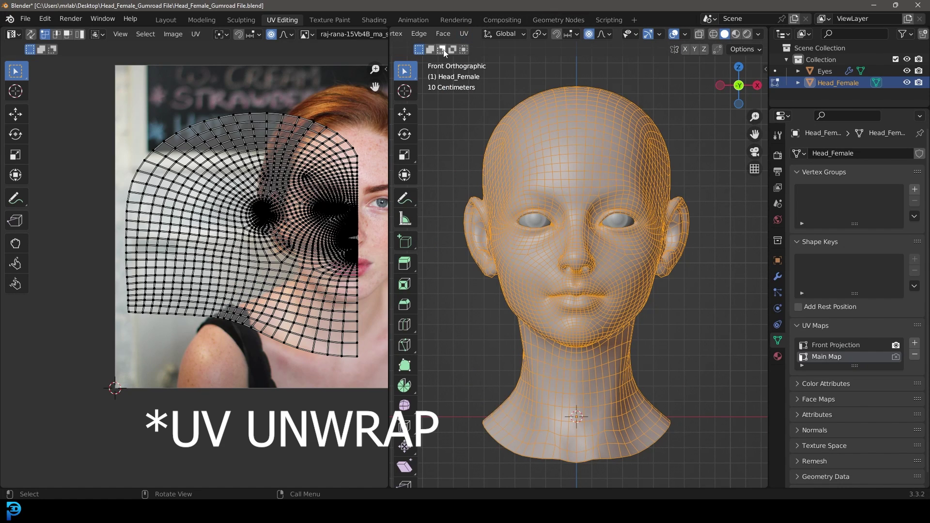
{"action": "scroll", "coordinate": [567, 37], "scroll_direction": "up", "scroll_amount": 5}
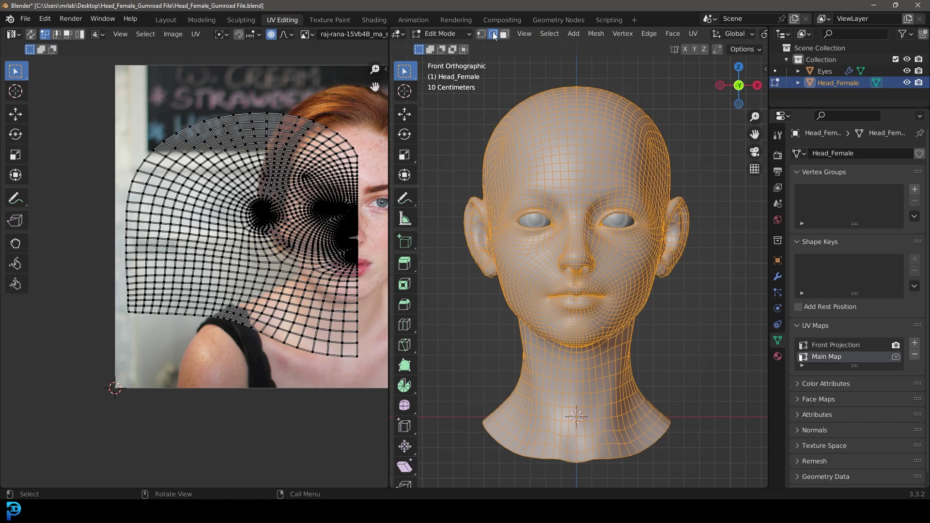
{"action": "middle_click_drag", "start_coordinate": [617, 104], "coordinate": [505, 183]}
{"action": "key", "text": "alt+a"}
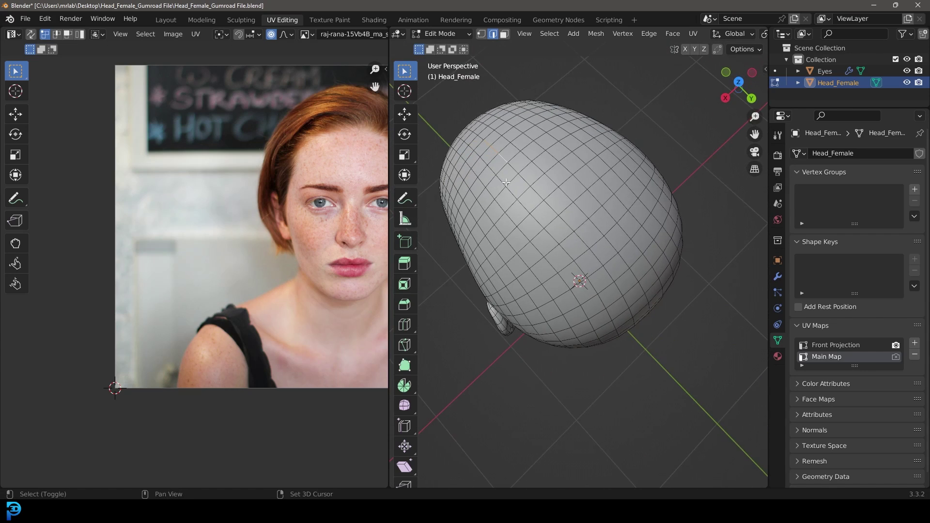
Select the path of edges along the centreline over the top of the head and mark it as a seam.
{"action": "left_click", "coordinate": [615, 287], "text": "ctrl"}
{"action": "middle_click_drag", "start_coordinate": [615, 288], "coordinate": [580, 223]}
{"action": "left_click", "coordinate": [586, 242], "text": "ctrl"}
{"action": "middle_click_drag", "start_coordinate": [595, 175], "coordinate": [451, 83]}
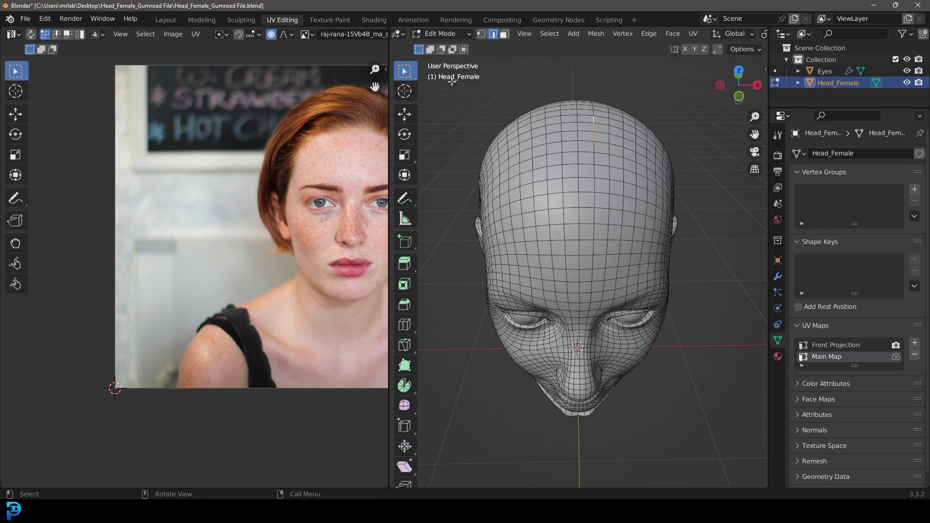
{"action": "left_click", "coordinate": [581, 214], "text": "ctrl"}
{"action": "middle_click_drag", "start_coordinate": [580, 214], "coordinate": [581, 261]}
{"action": "middle_click_drag", "start_coordinate": [619, 291], "coordinate": [592, 245]}
{"action": "scroll", "coordinate": [594, 252], "scroll_direction": "up", "scroll_amount": 3}
{"action": "left_click", "coordinate": [576, 353], "text": "ctrl"}
{"action": "scroll", "coordinate": [576, 346], "scroll_direction": "down", "scroll_amount": 5}
{"action": "middle_click_drag", "start_coordinate": [491, 209], "coordinate": [650, 258]}
{"action": "middle_click_drag", "start_coordinate": [490, 245], "coordinate": [553, 169]}
{"action": "scroll", "coordinate": [536, 234], "scroll_direction": "up", "scroll_amount": 4}
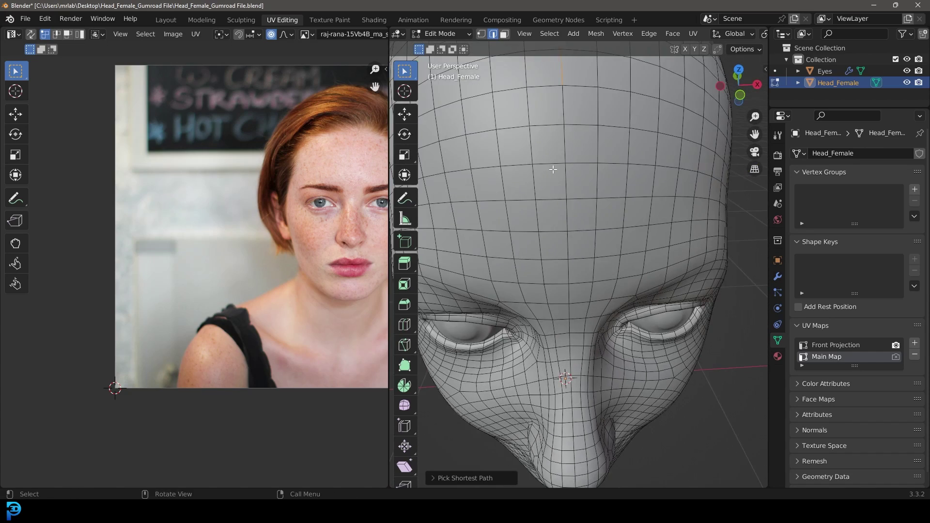
{"action": "scroll", "coordinate": [553, 169], "scroll_direction": "down", "scroll_amount": 5}
{"action": "key", "text": "ctrl+e"}
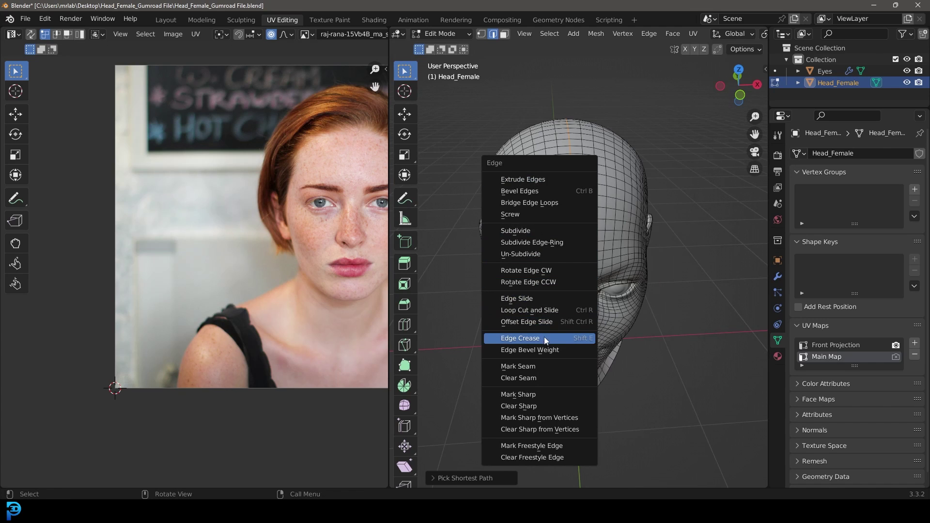
{"action": "left_click", "coordinate": [533, 367]}
Select the edge loops surrounding both eyes and mark them as seams.
{"action": "middle_click_drag", "start_coordinate": [532, 366], "coordinate": [531, 272]}
{"action": "scroll", "coordinate": [585, 229], "scroll_direction": "up", "scroll_amount": 5}
{"action": "left_click", "coordinate": [530, 137], "text": "alt"}
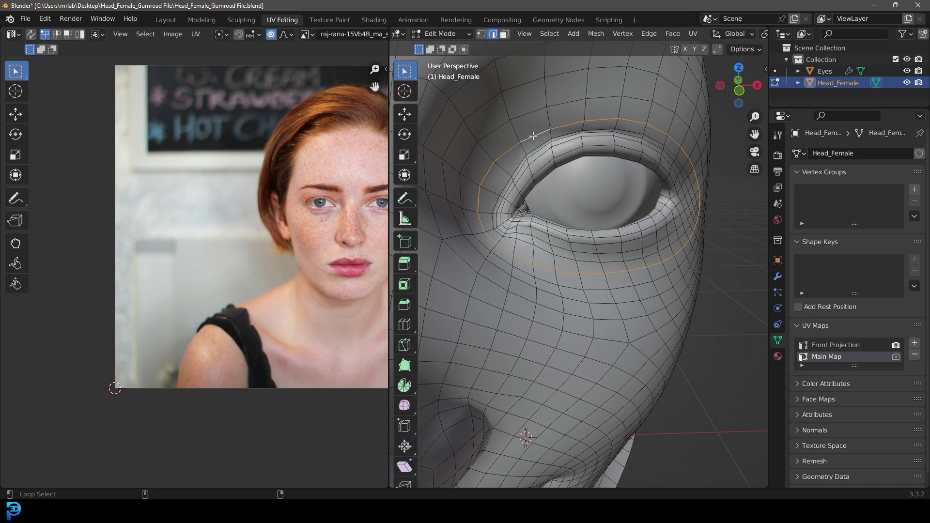
{"action": "scroll", "coordinate": [533, 136], "scroll_direction": "down", "scroll_amount": 5}
{"action": "middle_click_drag", "start_coordinate": [533, 137], "coordinate": [573, 158], "text": "shift"}
{"action": "scroll", "coordinate": [571, 126], "scroll_direction": "up", "scroll_amount": 5}
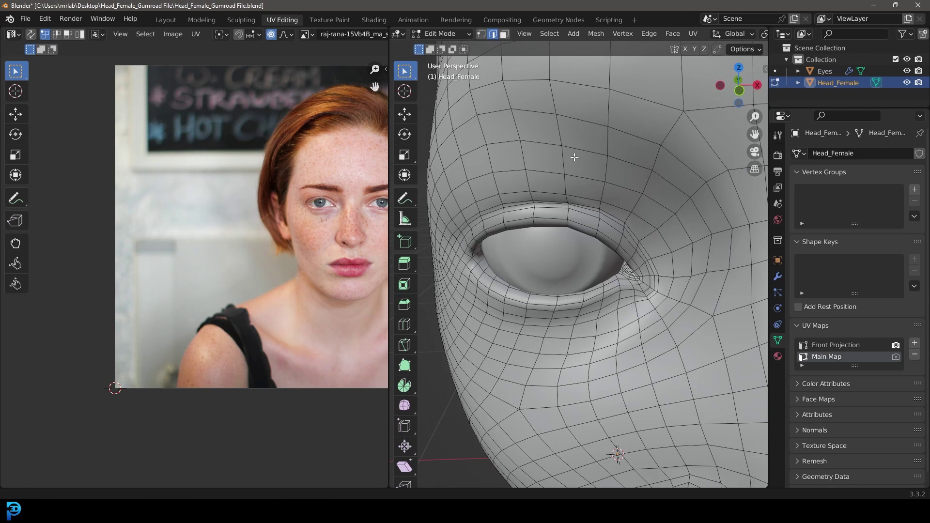
{"action": "left_click", "coordinate": [583, 198], "text": "alt+shift"}
{"action": "scroll", "coordinate": [583, 198], "scroll_direction": "down", "scroll_amount": 6}
{"action": "middle_click_drag", "start_coordinate": [583, 199], "coordinate": [599, 197]}
{"action": "scroll", "coordinate": [599, 197], "scroll_direction": "up", "scroll_amount": 2}
{"action": "key", "text": "ctrl+e"}
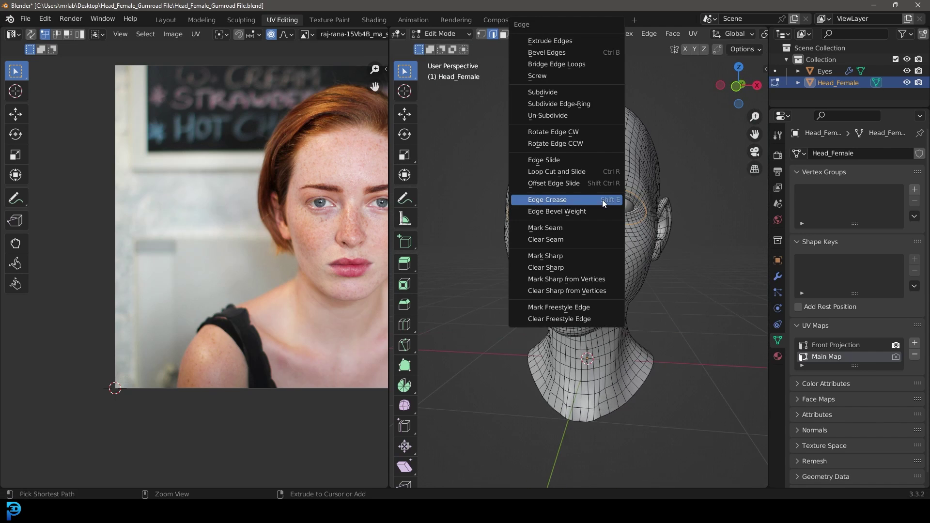
{"action": "left_click", "coordinate": [580, 228]}
Select the edge loop around the mouth and mark it as a seam.
{"action": "scroll", "coordinate": [579, 188], "scroll_direction": "up", "scroll_amount": 5}
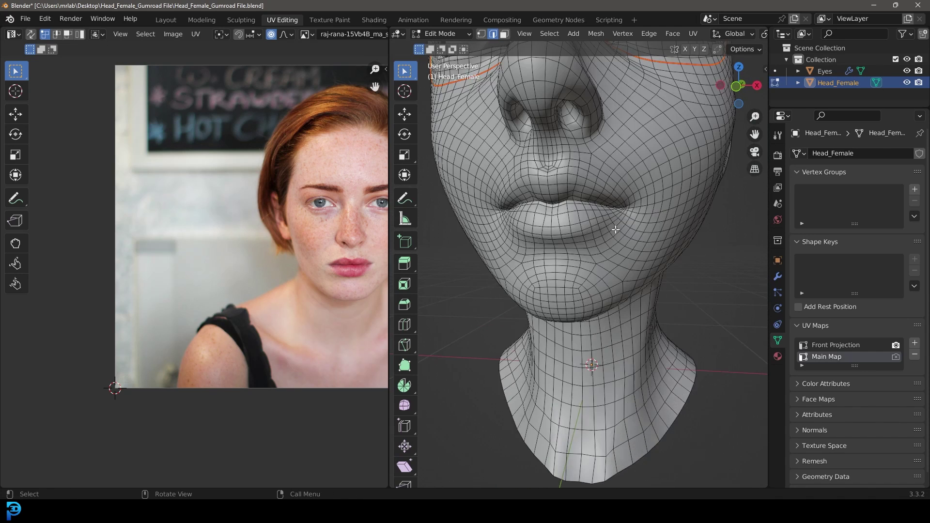
{"action": "left_click", "coordinate": [580, 184], "text": "alt"}
{"action": "scroll", "coordinate": [561, 101], "scroll_direction": "up", "scroll_amount": 3}
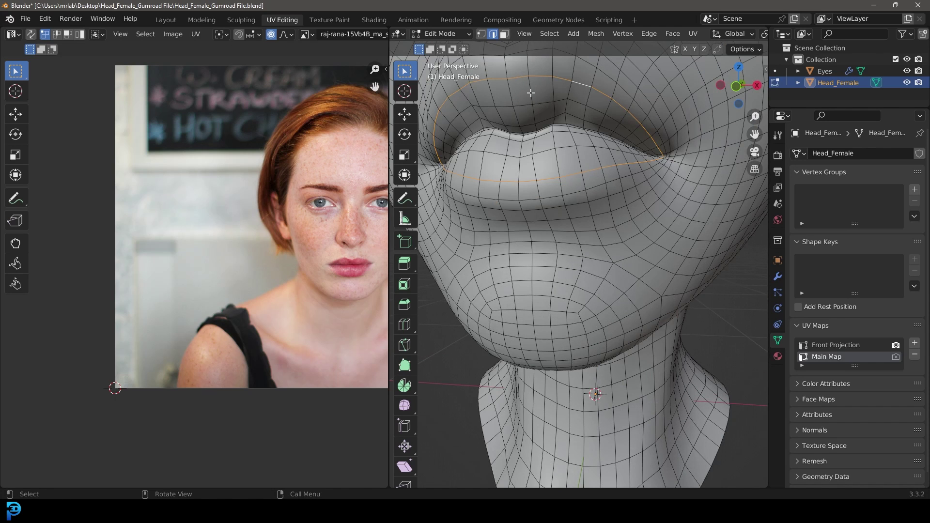
{"action": "key", "text": "ctrl+e"}
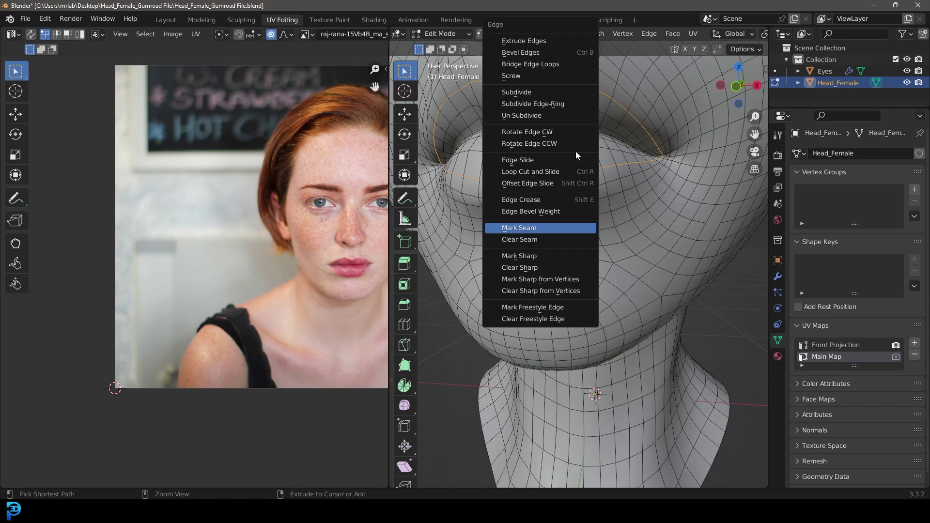
{"action": "left_click", "coordinate": [518, 229]}
{"action": "scroll", "coordinate": [599, 279], "scroll_direction": "down", "scroll_amount": 6}
{"action": "middle_click_drag", "start_coordinate": [599, 279], "coordinate": [587, 201]}
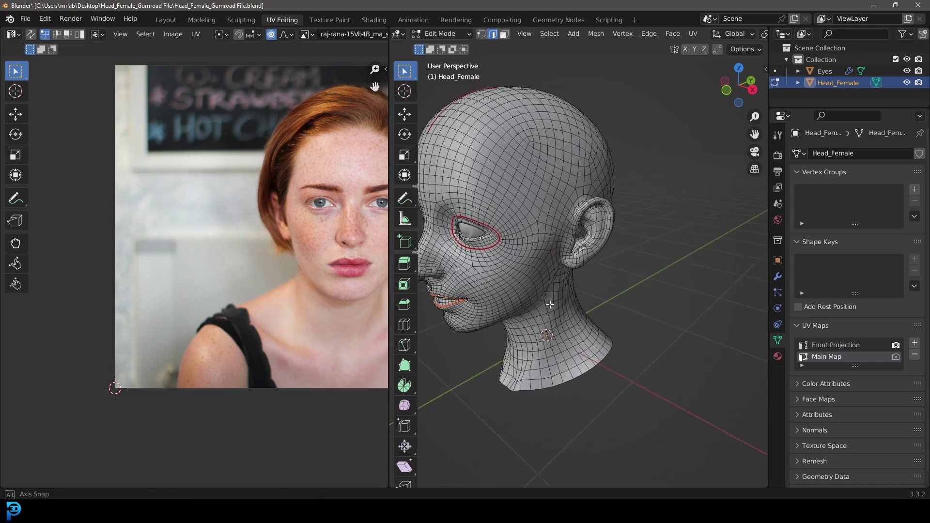
Deselect everything and select the edge loop running around the base of the ear on one side of the head.
{"action": "scroll", "coordinate": [587, 201], "scroll_direction": "up", "scroll_amount": 3}
{"action": "left_click", "coordinate": [582, 161], "text": "alt"}
{"action": "middle_click_drag", "start_coordinate": [579, 160], "coordinate": [528, 170]}
{"action": "scroll", "coordinate": [567, 197], "scroll_direction": "up", "scroll_amount": 2}
{"action": "middle_click_drag", "start_coordinate": [567, 197], "coordinate": [612, 194]}
{"action": "key", "text": "alt+a"}
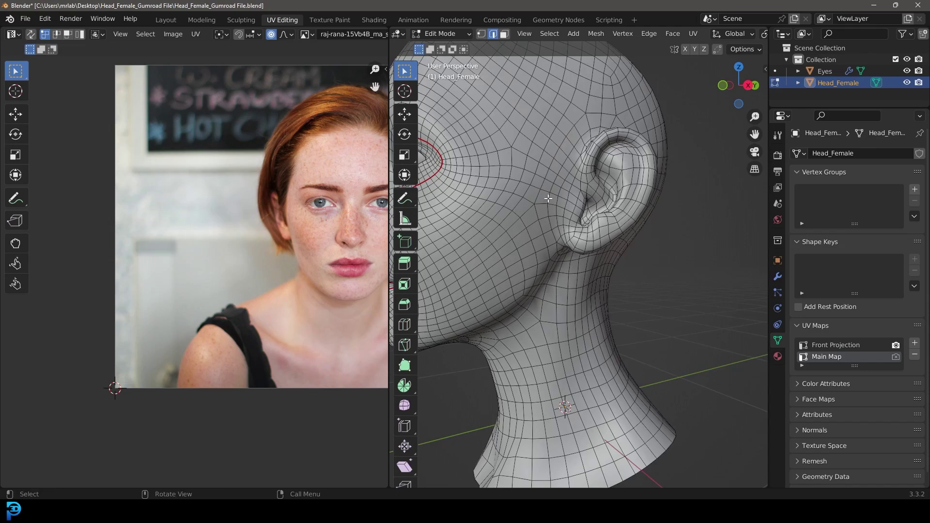
{"action": "middle_click_drag", "start_coordinate": [548, 199], "coordinate": [513, 208]}
{"action": "left_click", "coordinate": [519, 208], "text": "alt+shift"}
{"action": "middle_click_drag", "start_coordinate": [579, 202], "coordinate": [595, 220]}
{"action": "scroll", "coordinate": [599, 180], "scroll_direction": "up", "scroll_amount": 2}
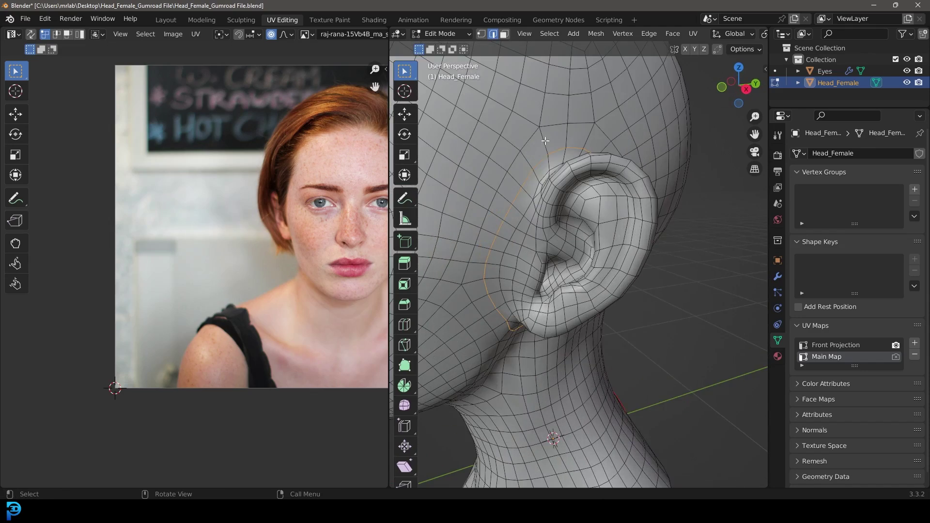
Add the edge loop around the opposite ear to the selection and mark both ear loops as seams.
{"action": "scroll", "coordinate": [493, 310], "scroll_direction": "down", "scroll_amount": 5}
{"action": "middle_click_drag", "start_coordinate": [493, 311], "coordinate": [649, 286]}
{"action": "scroll", "coordinate": [611, 232], "scroll_direction": "up", "scroll_amount": 4}
{"action": "middle_click_drag", "start_coordinate": [610, 233], "coordinate": [592, 223]}
{"action": "middle_click_drag", "start_coordinate": [605, 269], "coordinate": [666, 256]}
{"action": "left_click", "coordinate": [641, 261], "text": "alt+shift"}
{"action": "key", "text": "z"}
{"action": "left_click", "coordinate": [605, 232]}
{"action": "scroll", "coordinate": [606, 231], "scroll_direction": "down", "scroll_amount": 4}
{"action": "middle_click_drag", "start_coordinate": [605, 230], "coordinate": [576, 208]}
{"action": "key", "text": "ctrl+e"}
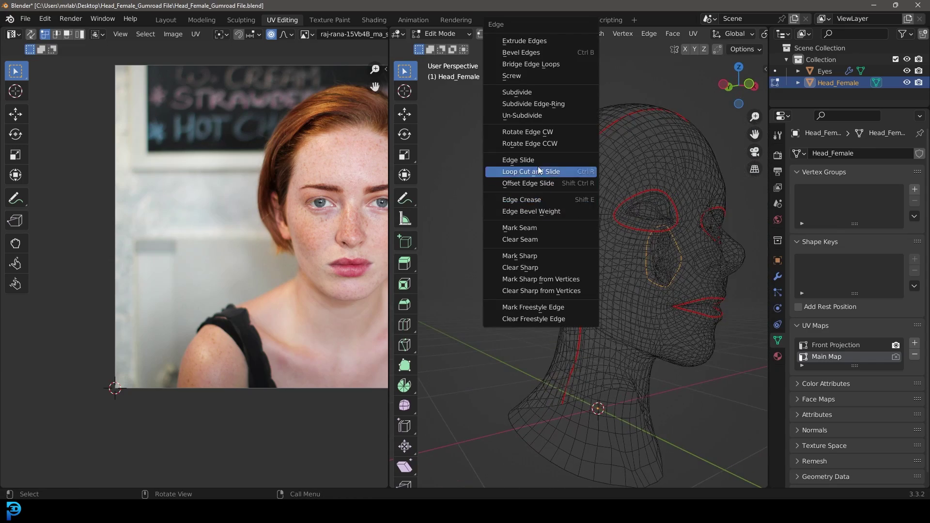
{"action": "left_click", "coordinate": [541, 228]}
Return the head to solid shading, select the whole mesh and unwrap it along the marked seams.
{"action": "mouse_move", "coordinate": [541, 228]}
{"action": "middle_mouse_down"}
{"action": "mouse_move", "coordinate": [635, 222]}
{"action": "mouse_move", "coordinate": [621, 226]}
{"action": "middle_mouse_up"}
{"action": "key", "text": "z"}
{"action": "left_click", "coordinate": [629, 226]}
{"action": "key", "text": "a"}
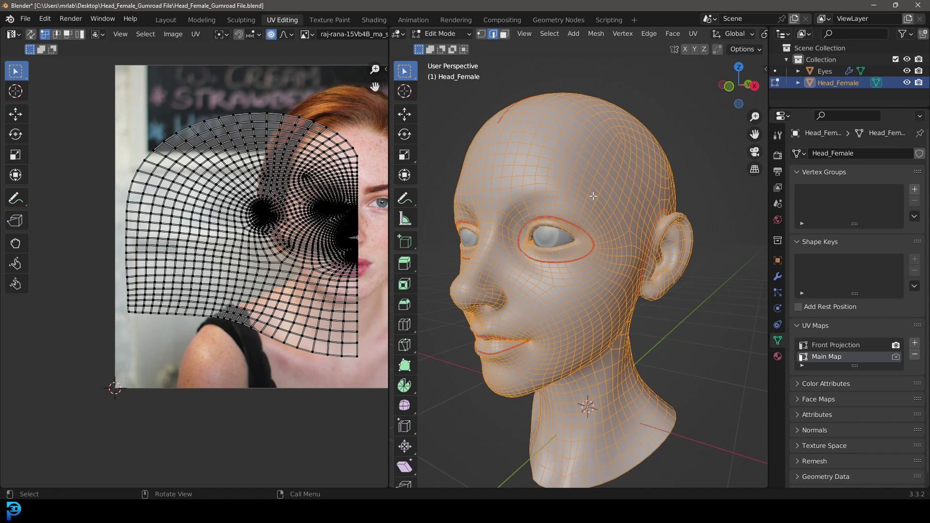
{"action": "key", "text": "u"}
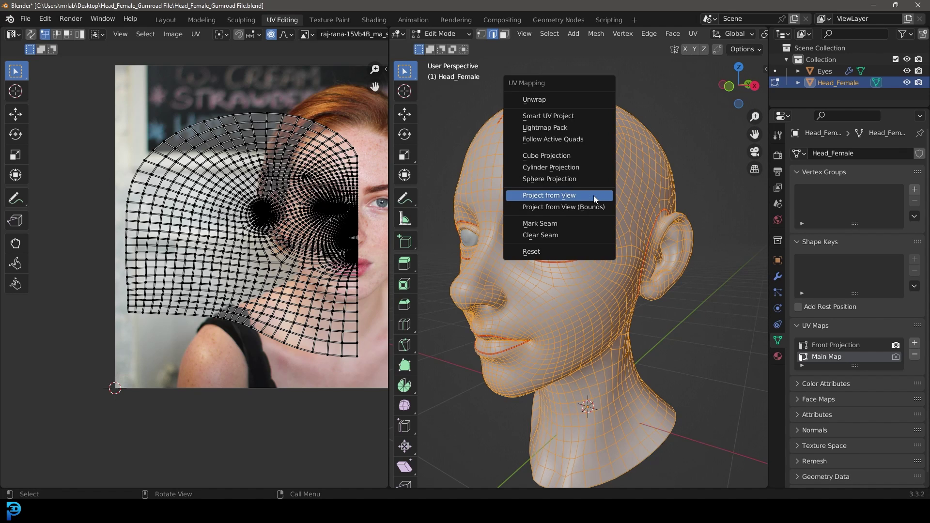
{"action": "left_click", "coordinate": [555, 100]}
{"action": "scroll", "coordinate": [292, 219], "scroll_direction": "down", "scroll_amount": 3}
{"action": "scroll", "coordinate": [230, 260], "scroll_direction": "up", "scroll_amount": 2}
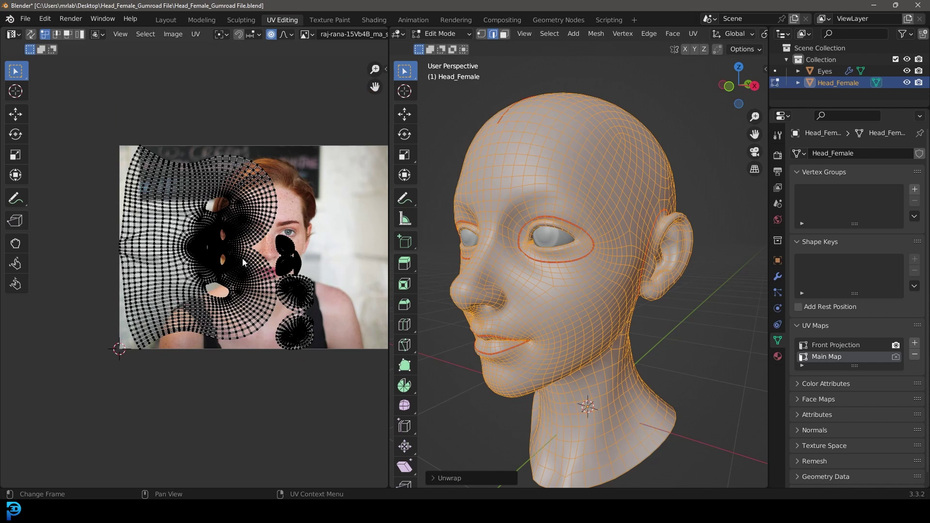
{"action": "middle_click_drag", "start_coordinate": [252, 262], "coordinate": [207, 256]}
{"action": "scroll", "coordinate": [300, 34], "scroll_direction": "down", "scroll_amount": 5}
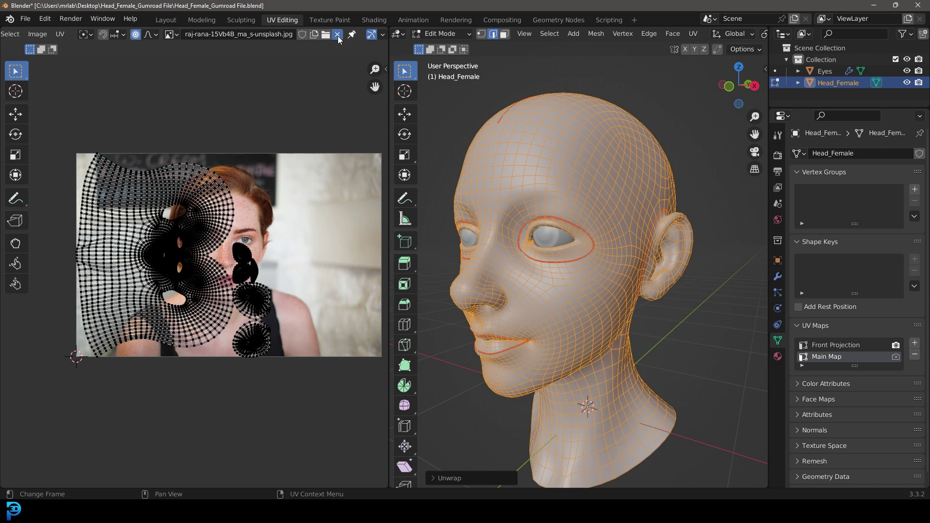
Unlink the portrait photo from the UV editor, leaving the unwrapped islands over an empty grid.
{"action": "left_click", "coordinate": [338, 37]}
{"action": "scroll", "coordinate": [237, 252], "scroll_direction": "up", "scroll_amount": 8}
{"action": "middle_click_drag", "start_coordinate": [231, 265], "coordinate": [253, 284]}
{"action": "middle_click_drag", "start_coordinate": [164, 378], "coordinate": [198, 365]}
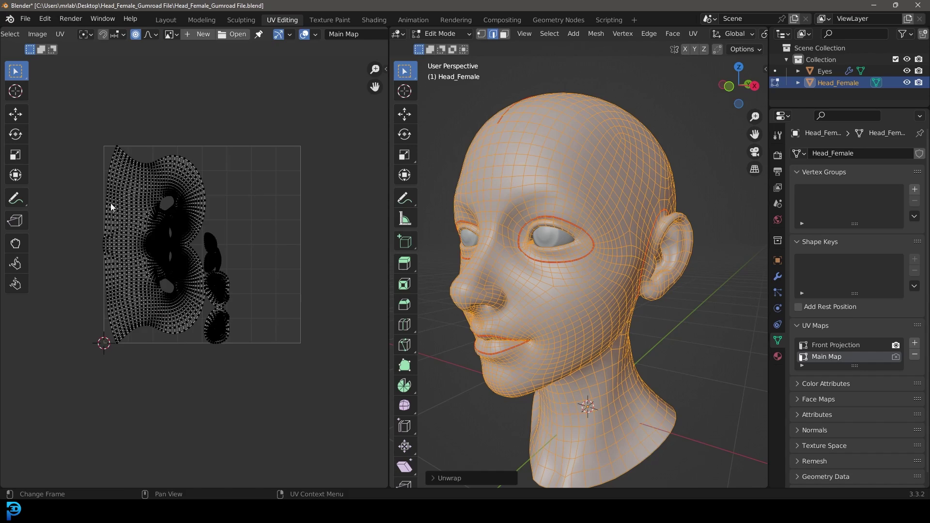
{"action": "scroll", "coordinate": [286, 384], "scroll_direction": "up", "scroll_amount": 5}
Select all UV islands, rotate them until the face is upright, scale them down and move them inside the UV square.
{"action": "key", "text": "a"}
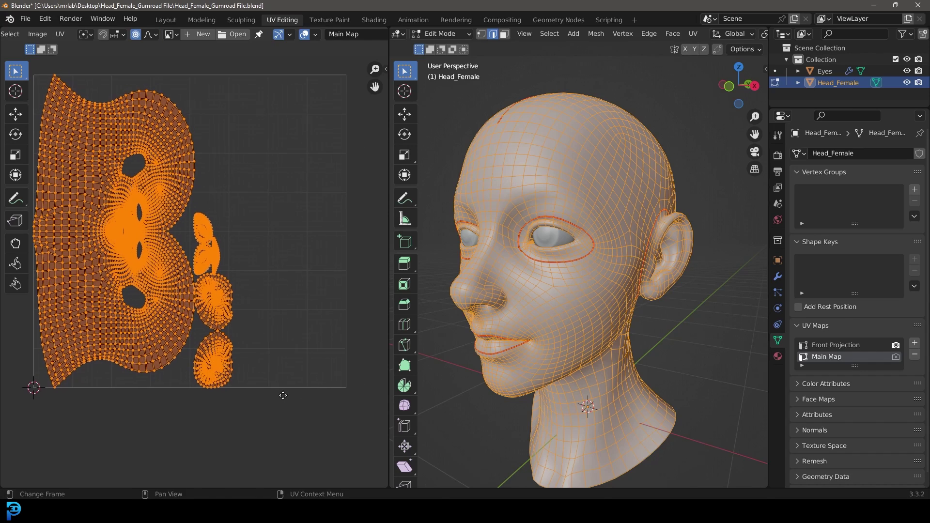
{"action": "key", "text": "r"}
{"action": "left_click", "coordinate": [228, 161]}
{"action": "scroll", "coordinate": [194, 286], "scroll_direction": "down", "scroll_amount": 2}
{"action": "key", "text": "s"}
{"action": "left_click", "coordinate": [258, 280]}
{"action": "key", "text": "g"}
{"action": "left_click", "coordinate": [292, 310]}
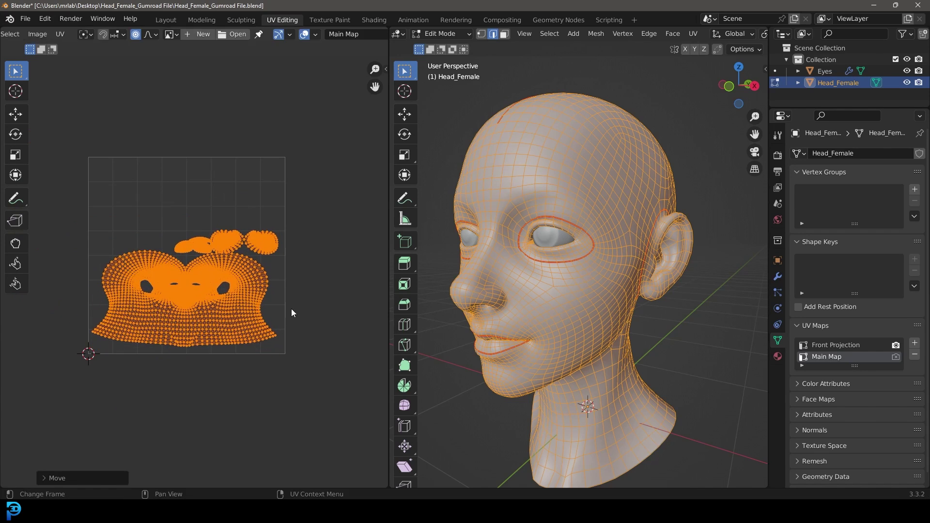
Select all the small islands above the face island and move them farther up, clear of it.
{"action": "scroll", "coordinate": [208, 247], "scroll_direction": "up", "scroll_amount": 3}
{"action": "left_click_drag", "start_coordinate": [162, 197], "coordinate": [312, 255]}
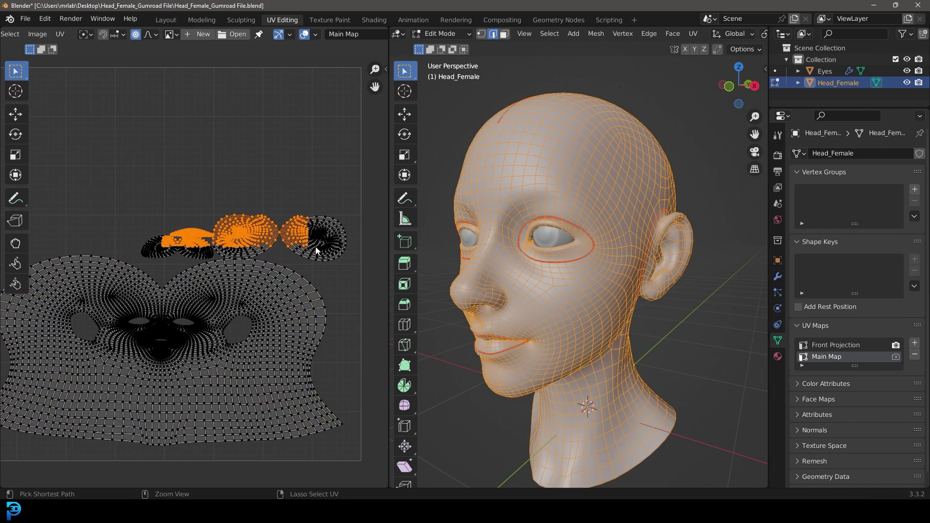
{"action": "key", "text": "g"}
{"action": "right_click", "coordinate": [280, 207]}
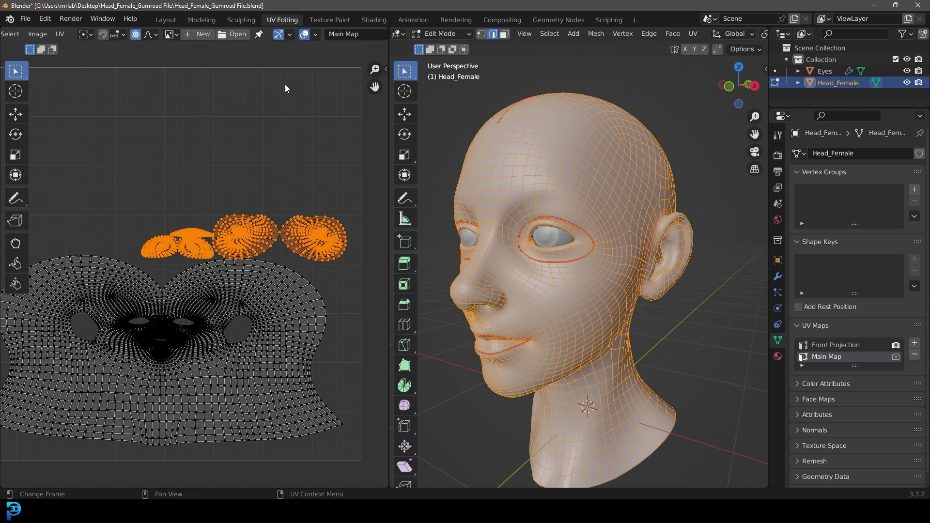
{"action": "scroll", "coordinate": [287, 37], "scroll_direction": "down", "scroll_amount": 2}
{"action": "key", "text": "g"}
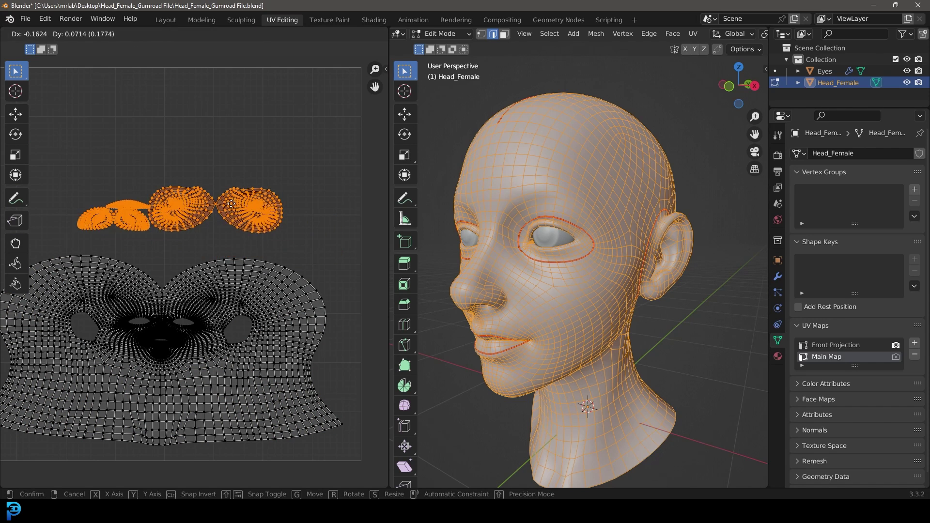
{"action": "left_click", "coordinate": [215, 208]}
Select the complete ear island at the end of the row and move it away from the neighbouring ear island.
{"action": "scroll", "coordinate": [121, 210], "scroll_direction": "up", "scroll_amount": 2}
{"action": "left_click_drag", "start_coordinate": [356, 257], "coordinate": [292, 181]}
{"action": "key", "text": "ctrl+l"}
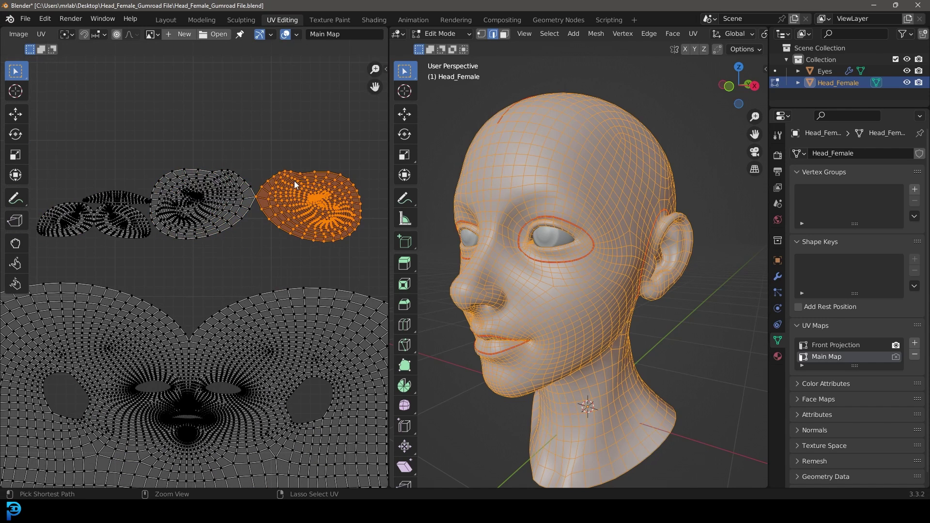
{"action": "key", "text": "g"}
{"action": "left_click", "coordinate": [246, 244]}
Select the small eye and mouth islands by linked geometry and spread them apart so that none overlap.
{"action": "left_click_drag", "start_coordinate": [138, 247], "coordinate": [56, 173]}
{"action": "key", "text": "ctrl+l"}
{"action": "key", "text": "g"}
{"action": "left_click", "coordinate": [168, 222]}
{"action": "left_click_drag", "start_coordinate": [136, 254], "coordinate": [113, 193]}
{"action": "key", "text": "ctrl+l"}
{"action": "key", "text": "g"}
{"action": "left_click", "coordinate": [103, 179]}
{"action": "key", "text": "ctrl+l"}
{"action": "key", "text": "g"}
{"action": "left_click", "coordinate": [209, 194]}
{"action": "scroll", "coordinate": [210, 193], "scroll_direction": "down", "scroll_amount": 1}
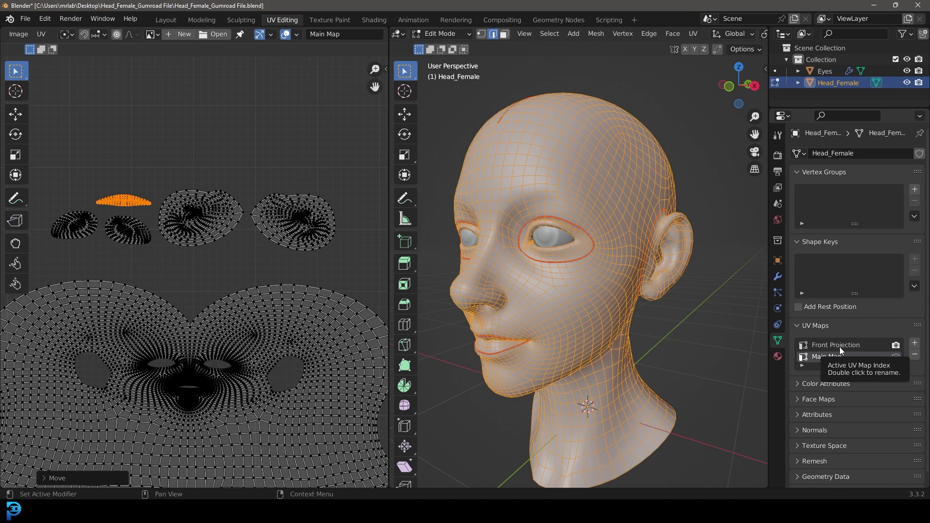
{"action": "scroll", "coordinate": [200, 205], "scroll_direction": "down", "scroll_amount": 2}
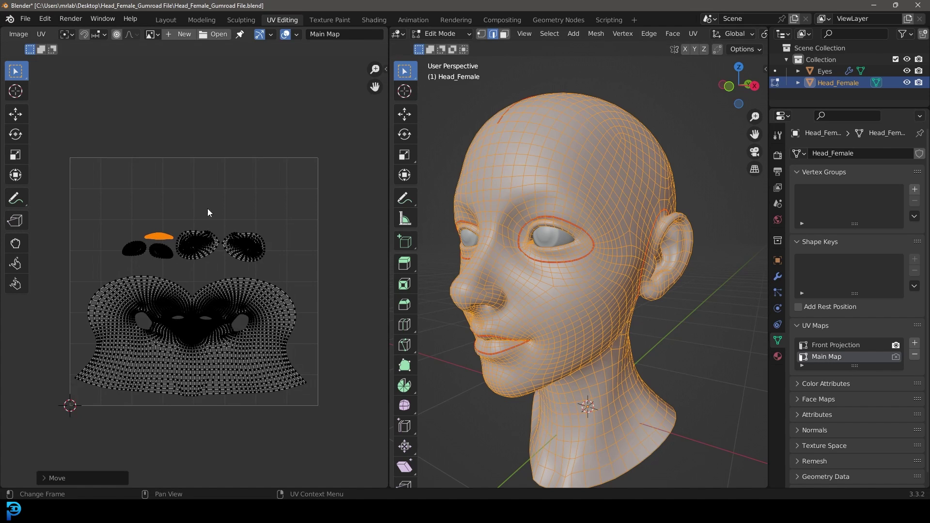
Create a new 2048 × 2048 px image with the UV Grid generated type for the unwrapped head.
{"action": "left_click", "coordinate": [182, 34]}
{"action": "left_click", "coordinate": [218, 116]}
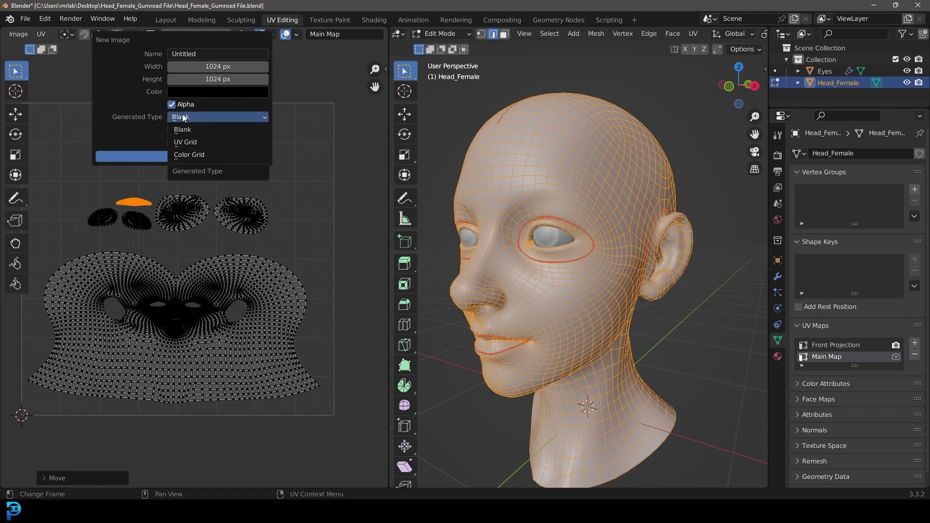
{"action": "left_click", "coordinate": [217, 128]}
{"action": "left_click", "coordinate": [204, 66]}
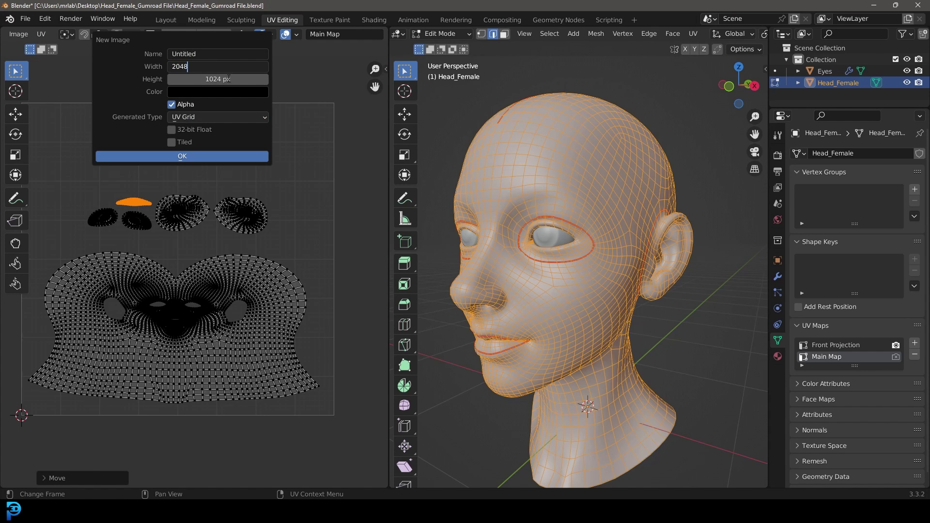
{"action": "key", "text": "Return"}
{"action": "left_click", "coordinate": [227, 79]}
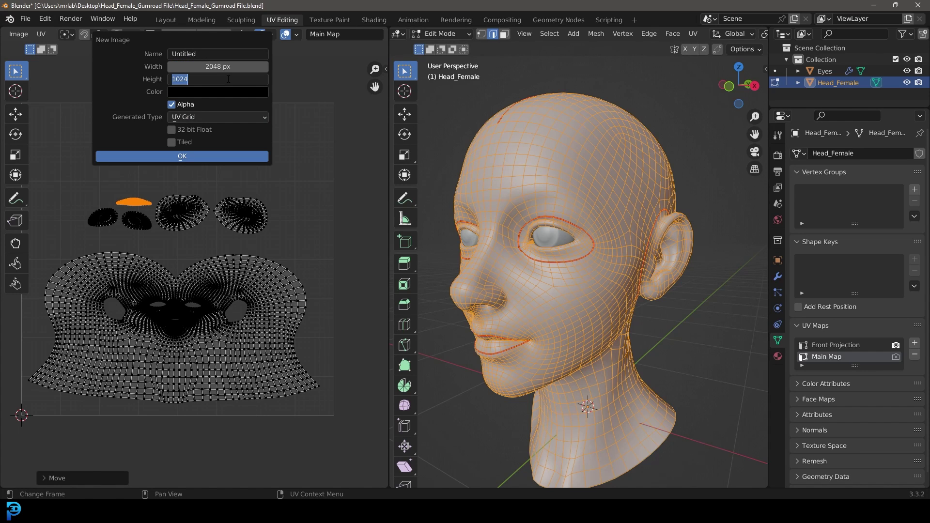
{"action": "type", "text": "2048"}
{"action": "key", "text": "Return"}
{"action": "left_click", "coordinate": [185, 156]}
Rename the new grid image as "main texture".
{"action": "scroll", "coordinate": [196, 186], "scroll_direction": "down", "scroll_amount": 3}
{"action": "double_click", "coordinate": [180, 35]}
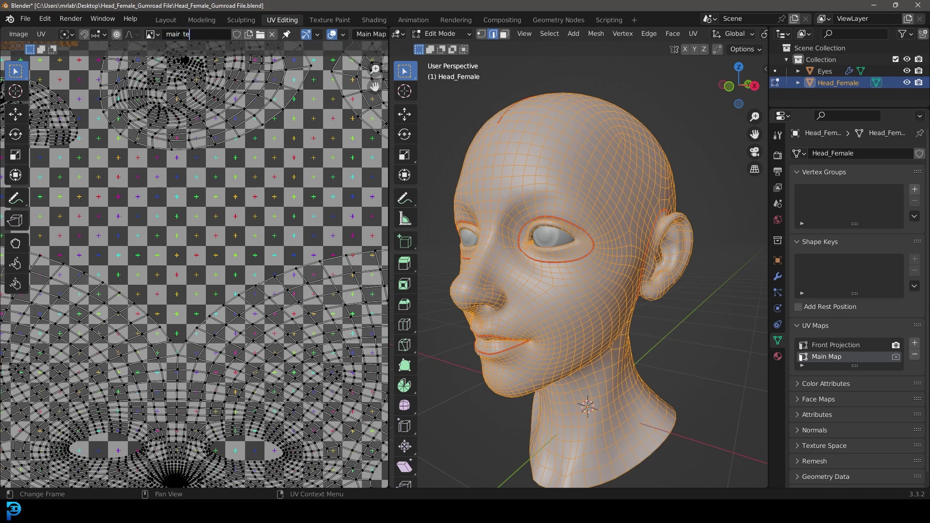
{"action": "key", "text": "Return"}
{"action": "scroll", "coordinate": [214, 131], "scroll_direction": "down", "scroll_amount": 3}
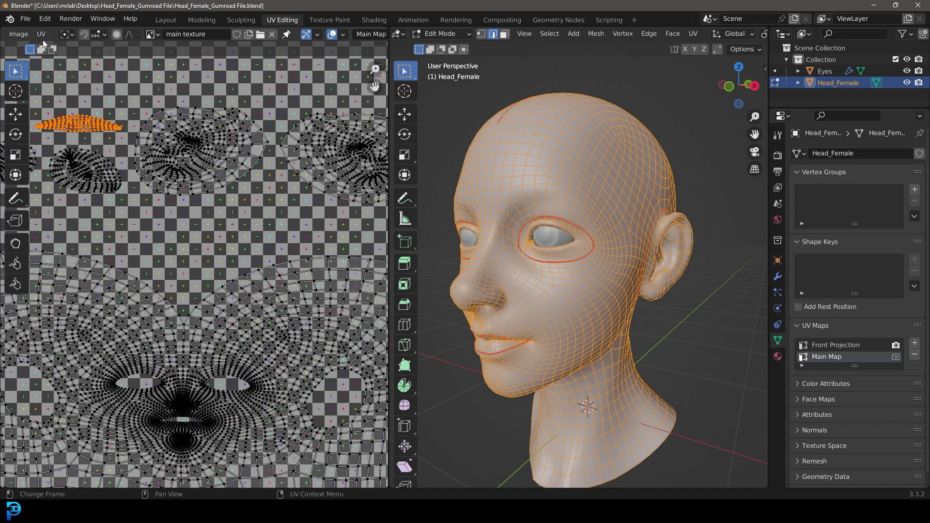
Switch to the Texture Paint workspace and replace the portrait photo in the image editor with main texture.
{"action": "left_click", "coordinate": [329, 19]}
{"action": "scroll", "coordinate": [184, 160], "scroll_direction": "down", "scroll_amount": 8}
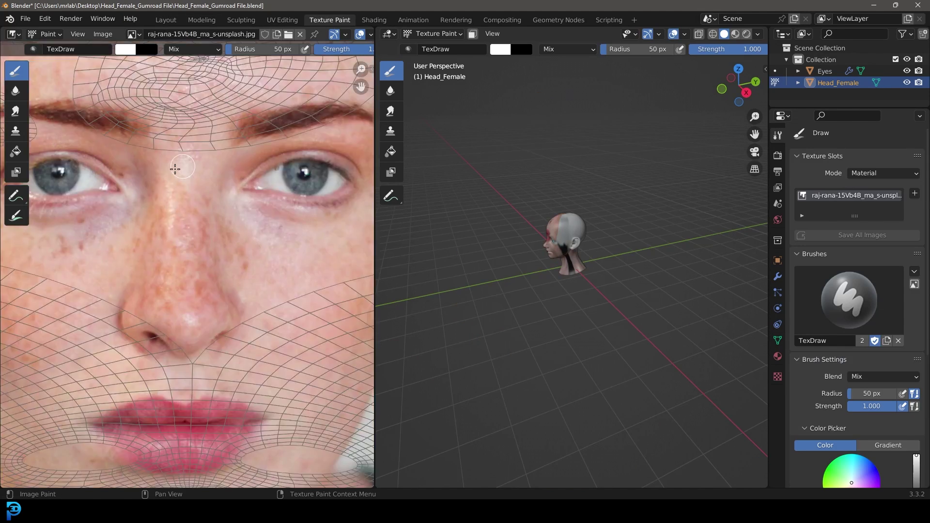
{"action": "left_click", "coordinate": [302, 34]}
{"action": "left_click", "coordinate": [138, 33]}
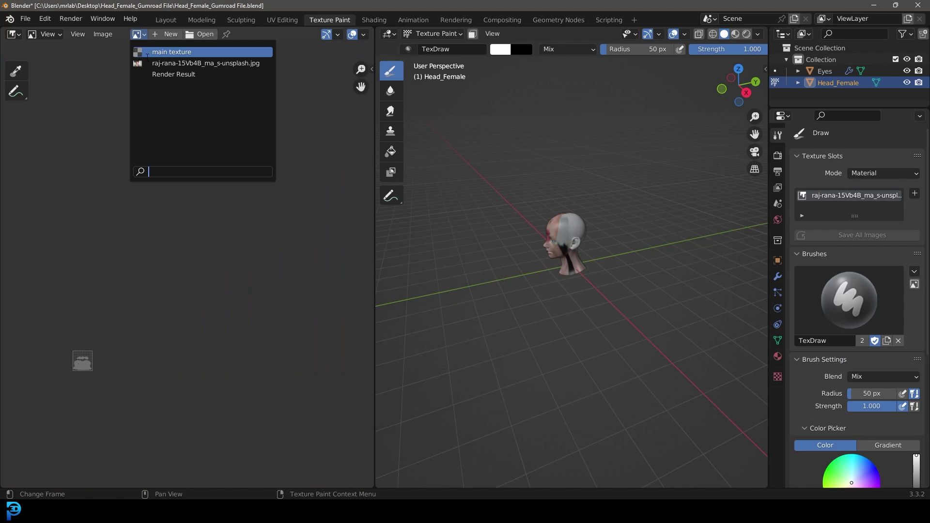
{"action": "left_click", "coordinate": [188, 52]}
{"action": "scroll", "coordinate": [177, 203], "scroll_direction": "up", "scroll_amount": 6}
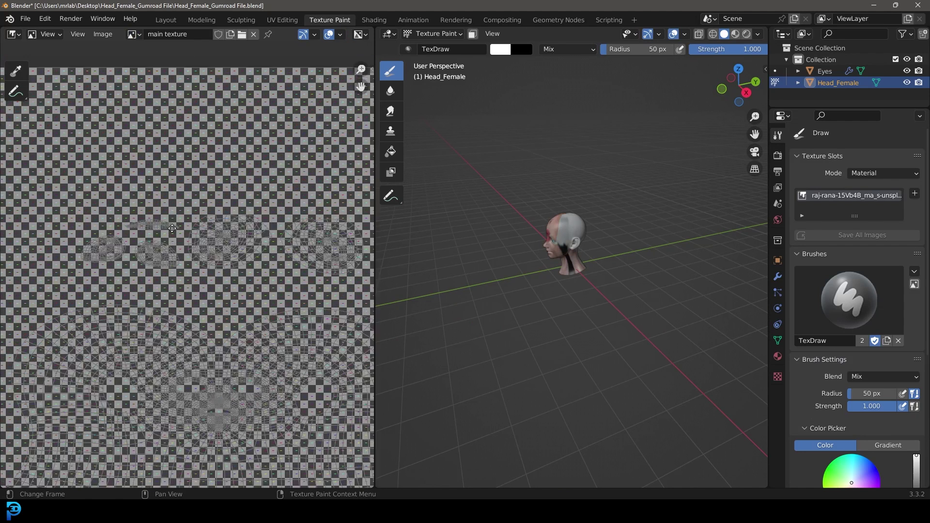
Save the grid image to the Desktop folder as main texture.png in PNG format.
{"action": "left_click", "coordinate": [102, 34]}
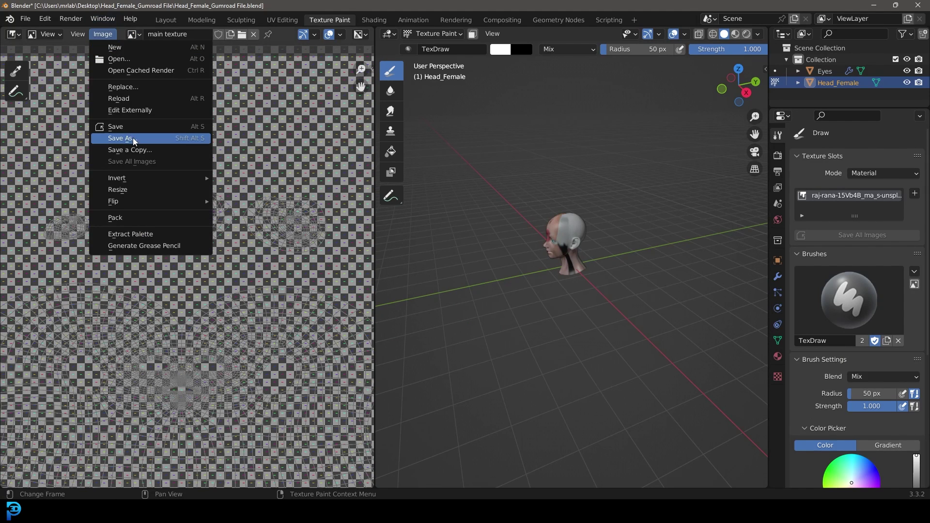
{"action": "left_click", "coordinate": [134, 139]}
{"action": "left_click", "coordinate": [198, 221]}
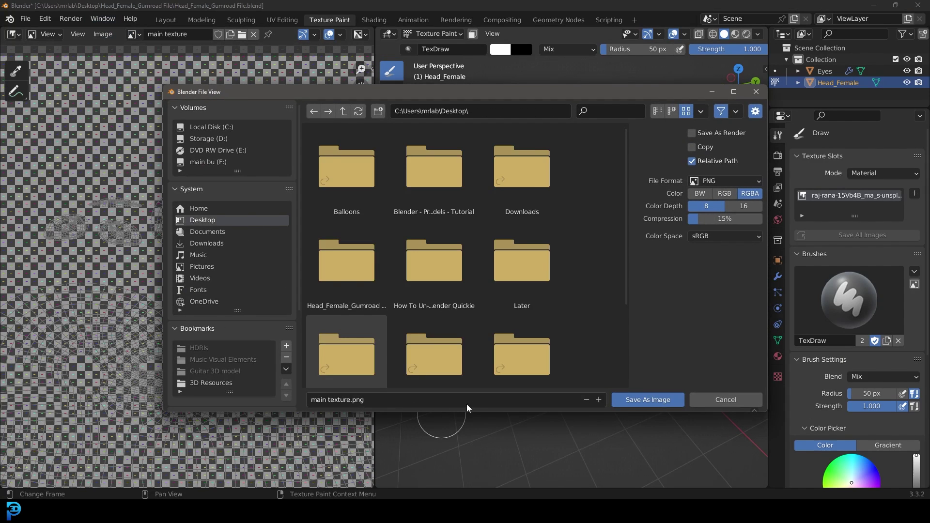
{"action": "left_click", "coordinate": [643, 400]}
View the head from the front and set the texture slots mode to Single Image.
{"action": "middle_click_drag", "start_coordinate": [517, 211], "coordinate": [584, 207]}
{"action": "key", "text": "KP_1"}
{"action": "scroll", "coordinate": [570, 201], "scroll_direction": "up", "scroll_amount": 2}
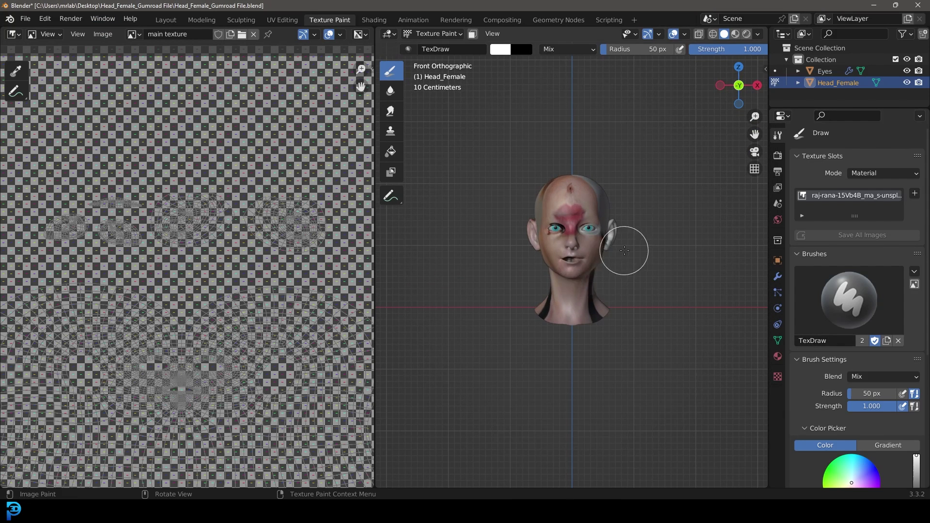
{"action": "middle_click_drag", "start_coordinate": [636, 221], "coordinate": [626, 234], "text": "shift"}
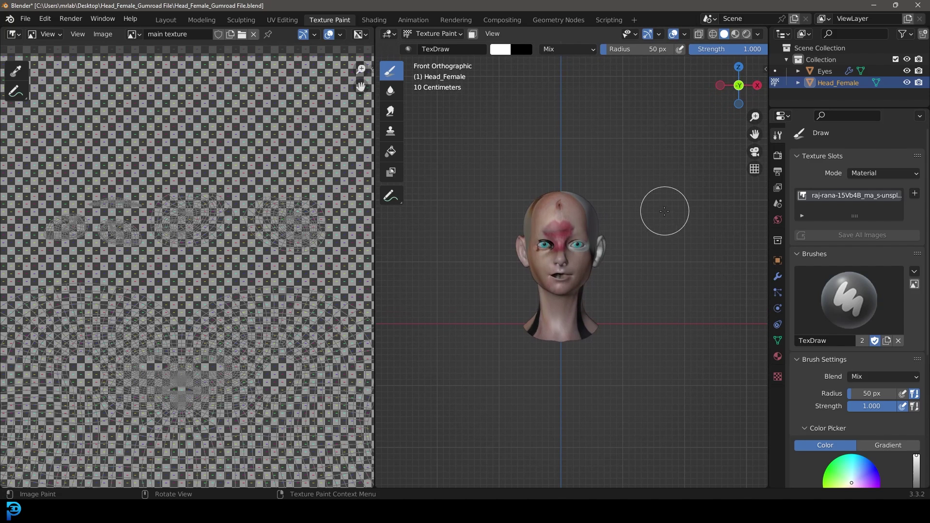
{"action": "key", "text": "n"}
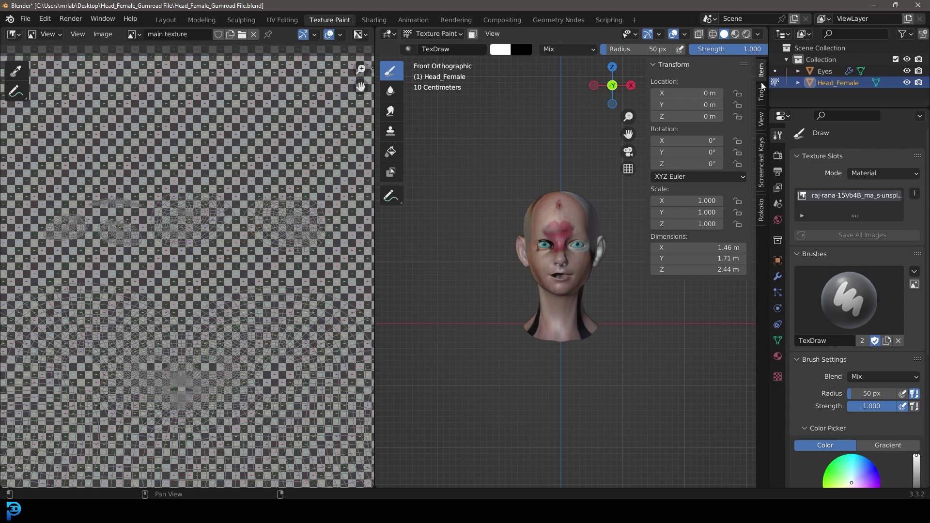
{"action": "left_click", "coordinate": [761, 95]}
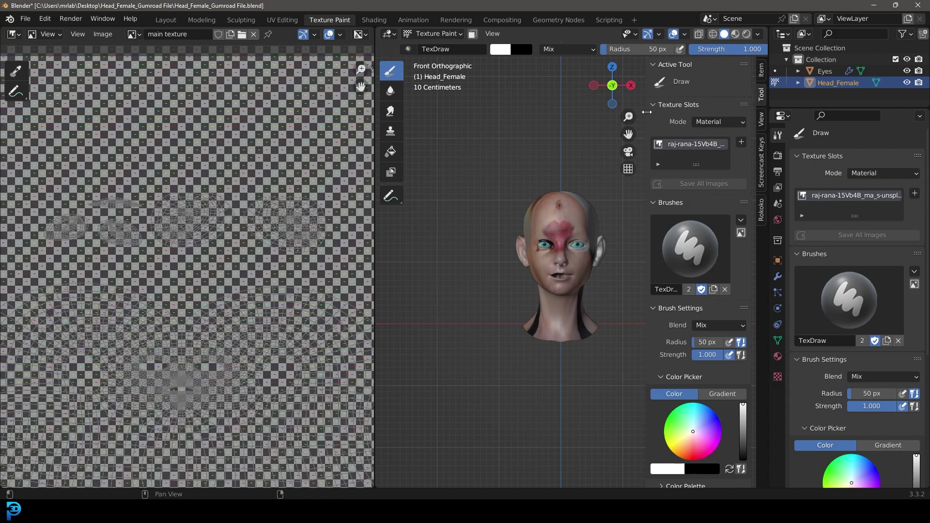
{"action": "left_click_drag", "start_coordinate": [646, 112], "coordinate": [613, 124]}
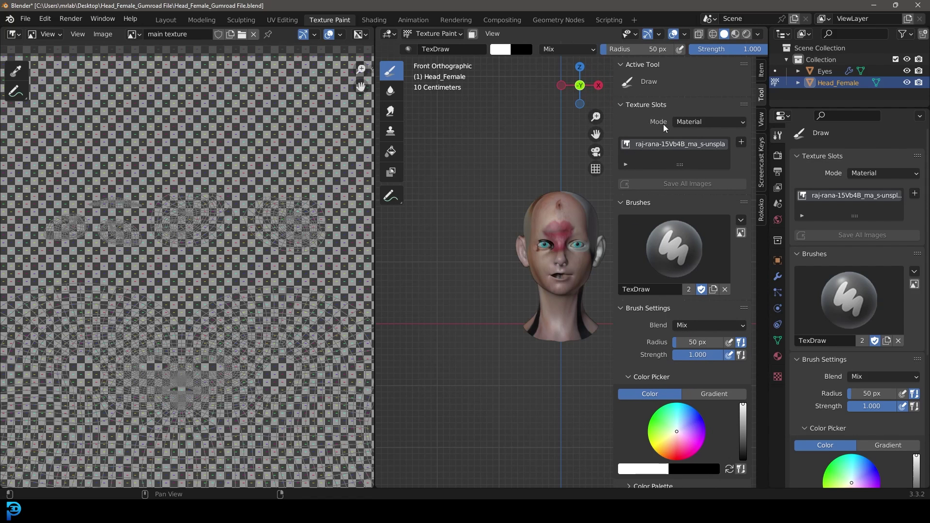
{"action": "left_click", "coordinate": [688, 122]}
{"action": "left_click", "coordinate": [694, 147]}
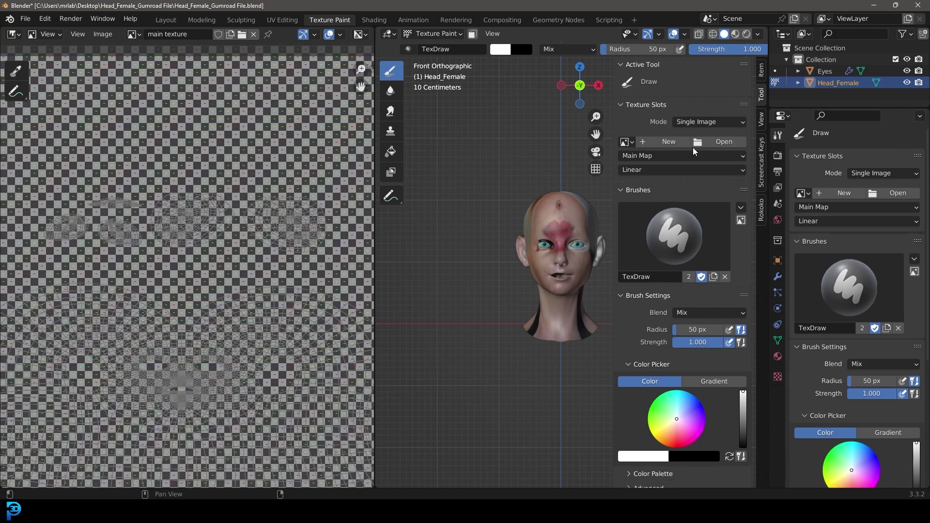
Assign main texture as the paint slot image with Main Map as its UV map.
{"action": "left_click", "coordinate": [625, 141]}
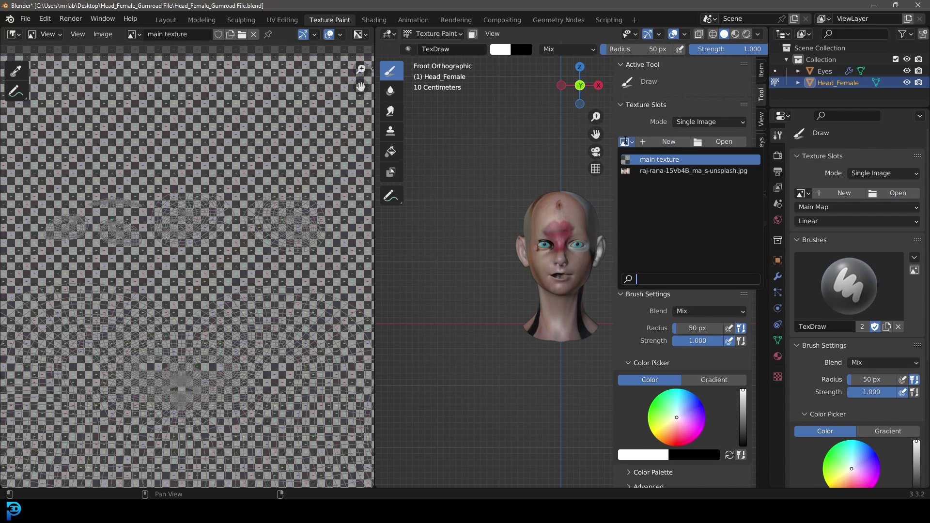
{"action": "left_click", "coordinate": [647, 160]}
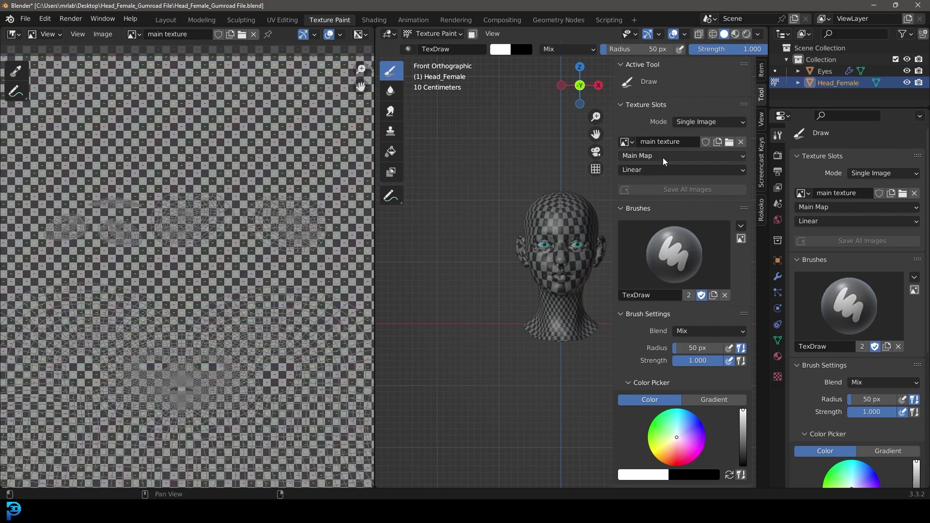
{"action": "scroll", "coordinate": [547, 182], "scroll_direction": "up", "scroll_amount": 1}
{"action": "scroll", "coordinate": [539, 222], "scroll_direction": "up", "scroll_amount": 1}
{"action": "middle_click_drag", "start_coordinate": [540, 222], "coordinate": [513, 222], "text": "shift"}
{"action": "left_click", "coordinate": [632, 157]}
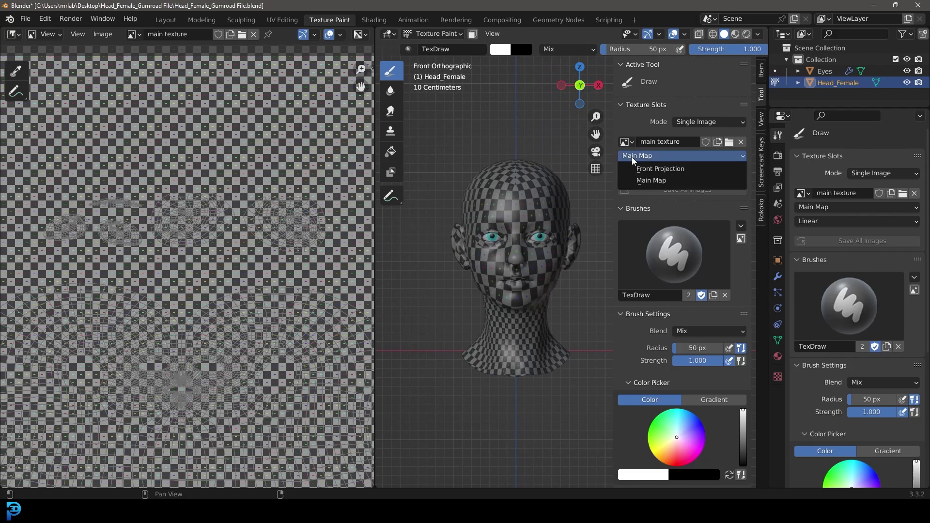
{"action": "left_click", "coordinate": [674, 180]}
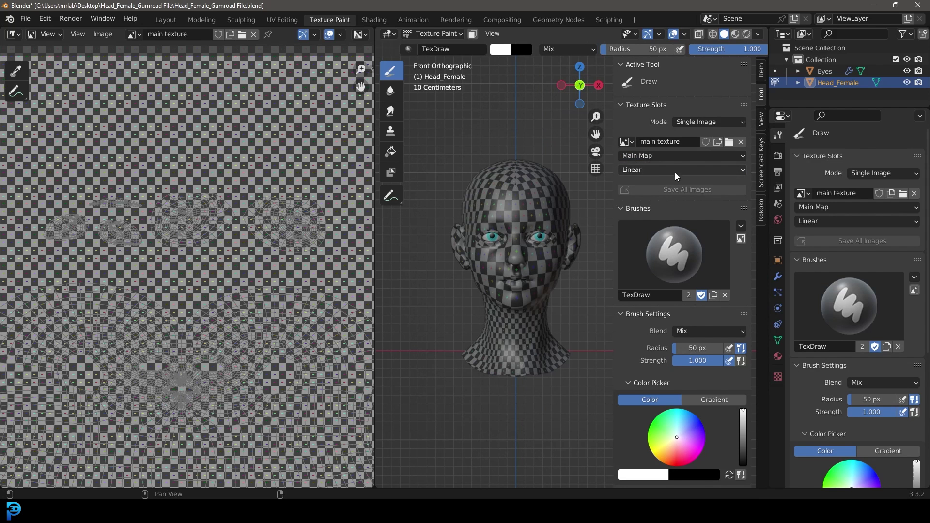
Switch to the Clone tool and enable Clone from Paint Slot, showing its source settings.
{"action": "left_click", "coordinate": [638, 209]}
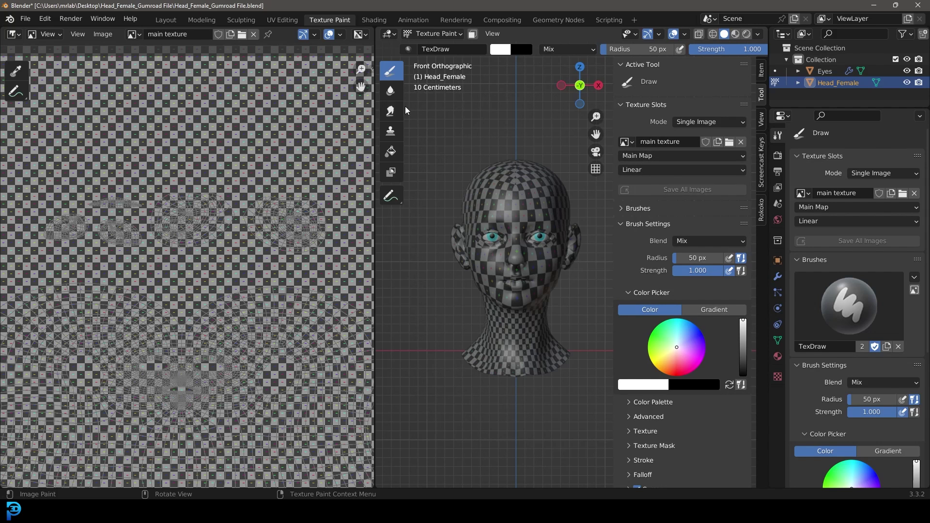
{"action": "left_click", "coordinate": [390, 135]}
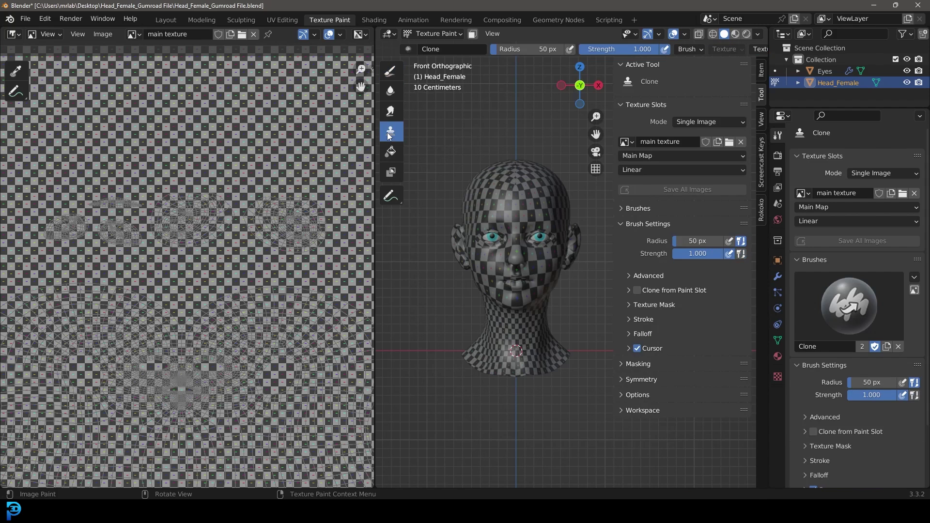
{"action": "left_click", "coordinate": [637, 291]}
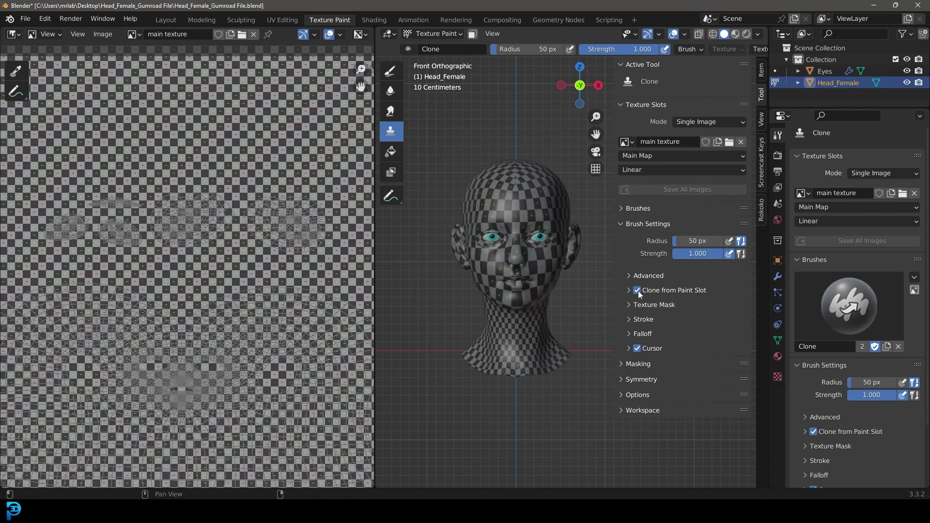
{"action": "left_click", "coordinate": [628, 290]}
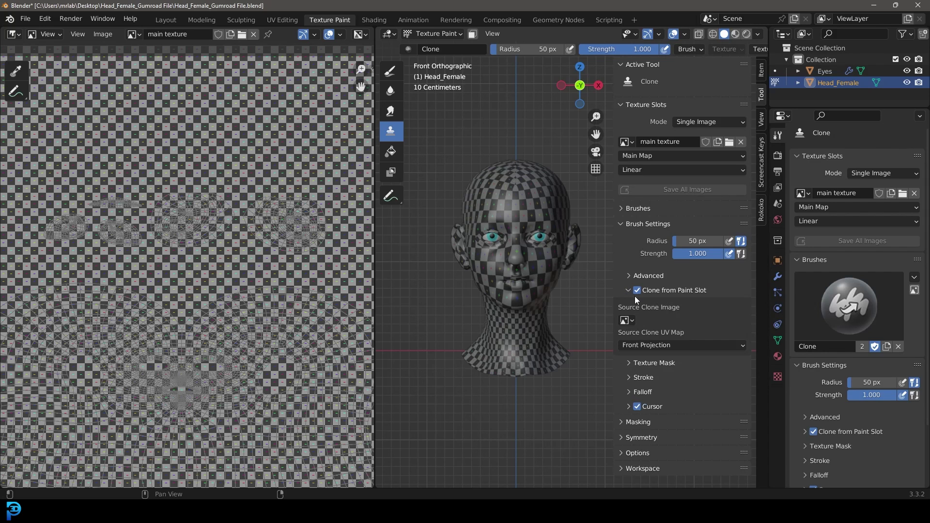
Set the source clone image to the portrait photo and the source clone UV map to Front Projection.
{"action": "left_click", "coordinate": [628, 320]}
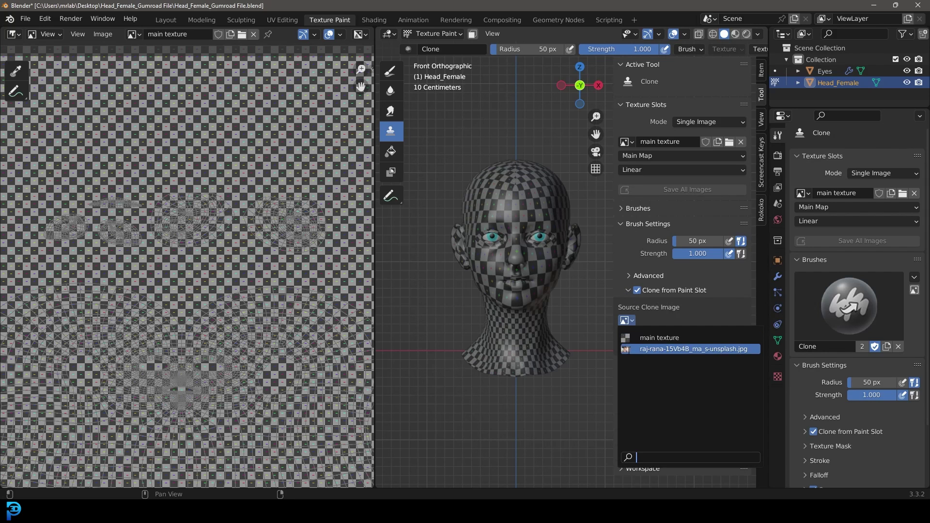
{"action": "left_click", "coordinate": [663, 349]}
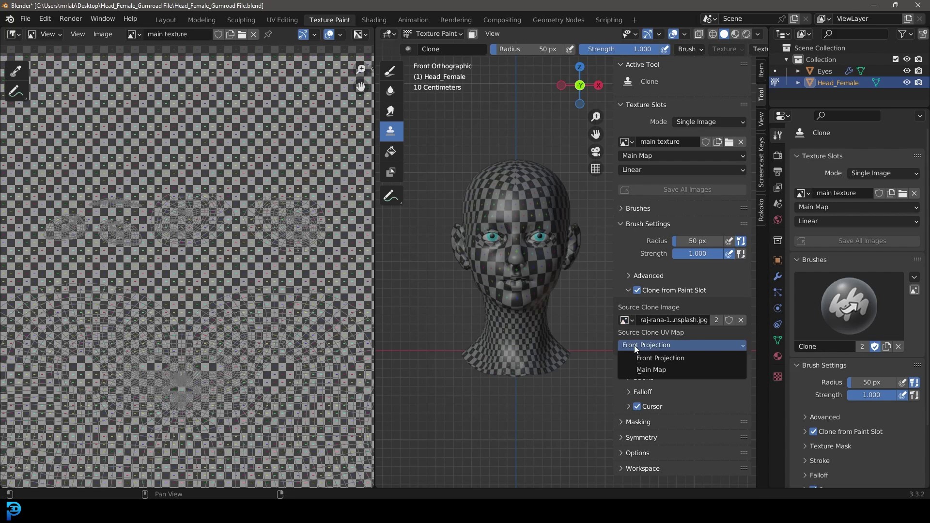
{"action": "left_click", "coordinate": [671, 361]}
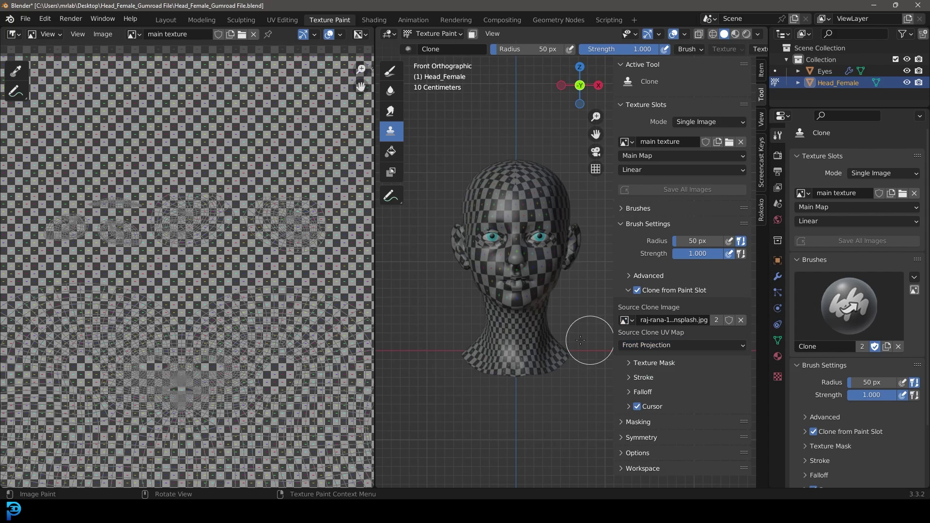
Clone the portrait onto the head's eye area, nose and lips with the 50 px brush in front view.
{"action": "scroll", "coordinate": [506, 219], "scroll_direction": "up", "scroll_amount": 3}
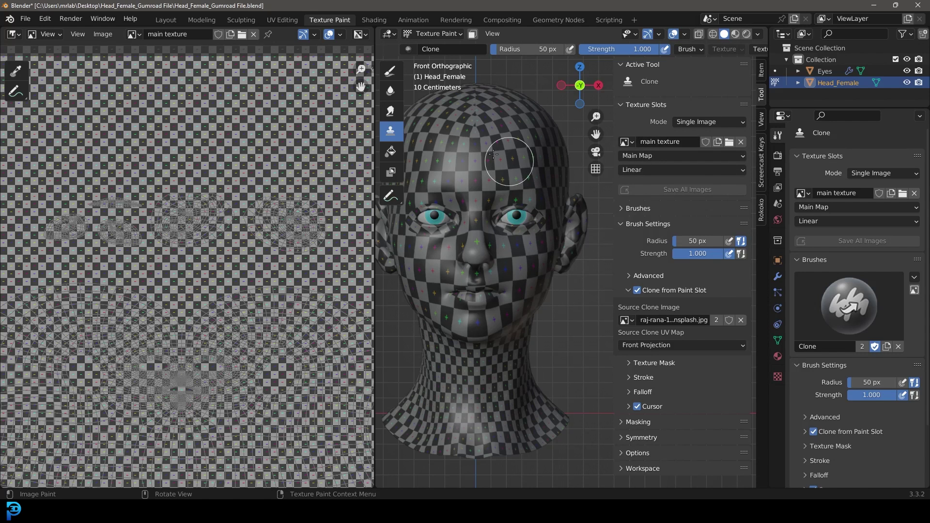
{"action": "scroll", "coordinate": [477, 189], "scroll_direction": "up", "scroll_amount": 1}
{"action": "middle_click_drag", "start_coordinate": [472, 227], "coordinate": [512, 220], "text": "shift"}
{"action": "scroll", "coordinate": [511, 223], "scroll_direction": "up", "scroll_amount": 1}
{"action": "scroll", "coordinate": [509, 243], "scroll_direction": "down", "scroll_amount": 1}
{"action": "mouse_move", "coordinate": [503, 234]}
{"action": "left_mouse_down"}
{"action": "mouse_move", "coordinate": [499, 254]}
{"action": "mouse_move", "coordinate": [480, 248]}
{"action": "mouse_move", "coordinate": [485, 177]}
{"action": "mouse_move", "coordinate": [564, 186]}
{"action": "left_mouse_up"}
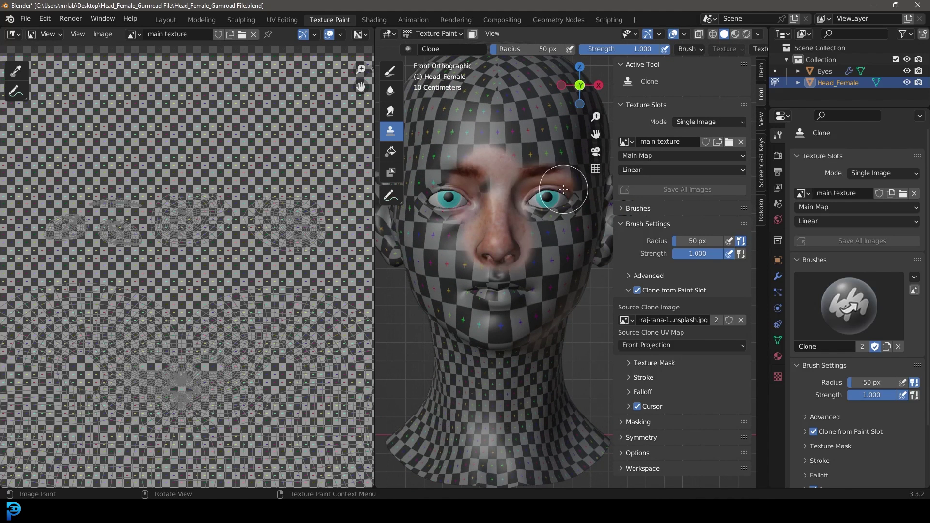
{"action": "left_click_drag", "start_coordinate": [499, 235], "coordinate": [517, 286]}
{"action": "left_click_drag", "start_coordinate": [457, 279], "coordinate": [450, 194]}
{"action": "scroll", "coordinate": [450, 194], "scroll_direction": "down", "scroll_amount": 3}
{"action": "scroll", "coordinate": [495, 227], "scroll_direction": "up", "scroll_amount": 2}
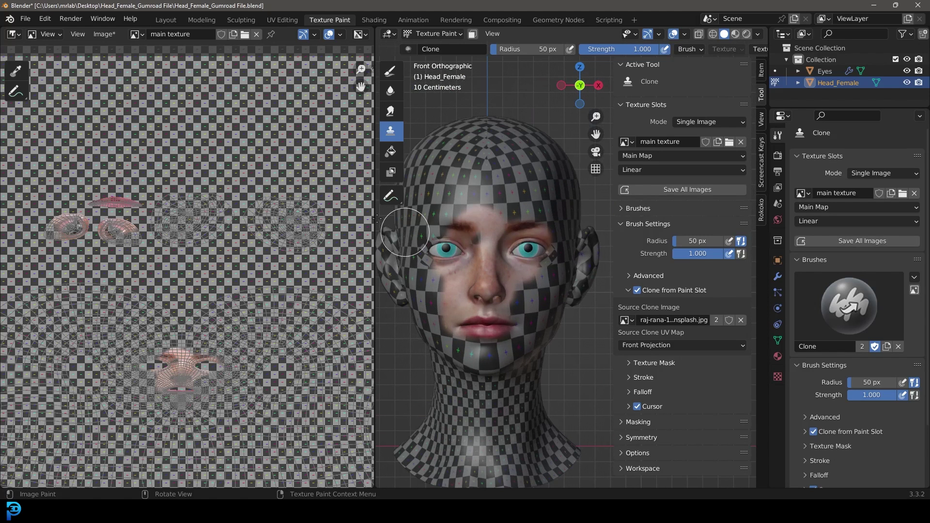
Widen the 3D viewport and enlarge the Clone brush radius to 214 px.
{"action": "left_click_drag", "start_coordinate": [375, 207], "coordinate": [167, 208]}
{"action": "scroll", "coordinate": [433, 169], "scroll_direction": "down", "scroll_amount": 2}
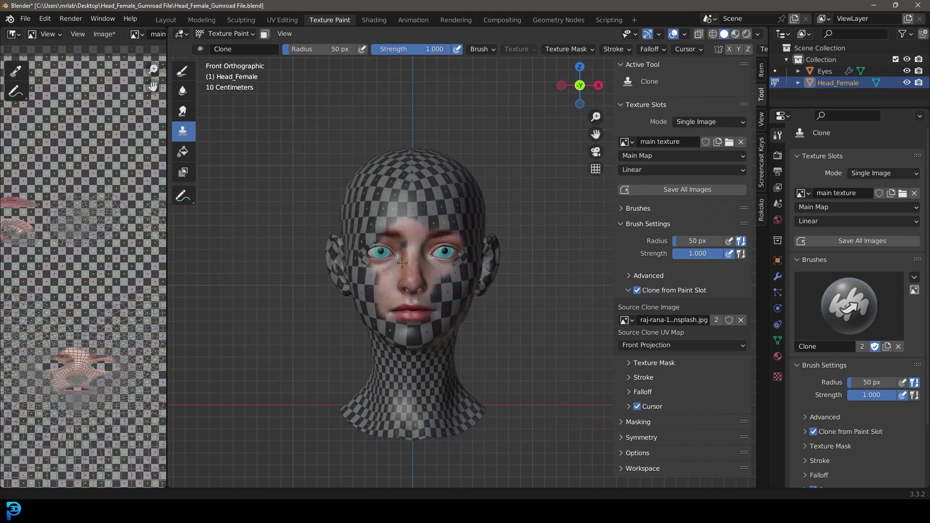
{"action": "scroll", "coordinate": [433, 169], "scroll_direction": "up", "scroll_amount": 3}
{"action": "mouse_move", "coordinate": [433, 169]}
{"action": "left_mouse_down"}
{"action": "mouse_move", "coordinate": [358, 121]}
{"action": "mouse_move", "coordinate": [296, 150]}
{"action": "mouse_move", "coordinate": [297, 208]}
{"action": "mouse_move", "coordinate": [321, 203]}
{"action": "left_mouse_up"}
{"action": "key", "text": "f"}
{"action": "left_click", "coordinate": [427, 209]}
Clone the portrait over the forehead, cheeks, jaw and chin in front view with the 214 px brush.
{"action": "mouse_move", "coordinate": [380, 179]}
{"action": "left_mouse_down"}
{"action": "mouse_move", "coordinate": [369, 165]}
{"action": "mouse_move", "coordinate": [334, 273]}
{"action": "mouse_move", "coordinate": [382, 385]}
{"action": "mouse_move", "coordinate": [424, 289]}
{"action": "left_mouse_up"}
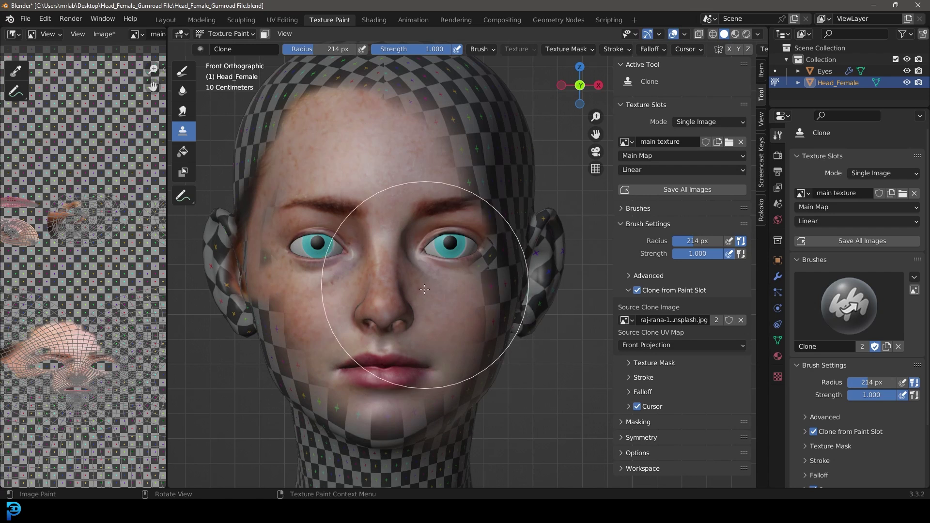
{"action": "mouse_move", "coordinate": [461, 190]}
{"action": "left_mouse_down"}
{"action": "mouse_move", "coordinate": [381, 104]}
{"action": "mouse_move", "coordinate": [295, 169]}
{"action": "mouse_move", "coordinate": [312, 274]}
{"action": "mouse_move", "coordinate": [358, 324]}
{"action": "left_mouse_up"}
{"action": "scroll", "coordinate": [377, 354], "scroll_direction": "up", "scroll_amount": 2}
{"action": "mouse_move", "coordinate": [378, 355]}
{"action": "middle_mouse_down", "text": "shift"}
{"action": "mouse_move", "coordinate": [386, 191]}
{"action": "mouse_move", "coordinate": [350, 176]}
{"action": "middle_mouse_up", "text": "shift"}
{"action": "scroll", "coordinate": [339, 194], "scroll_direction": "up", "scroll_amount": 1}
{"action": "scroll", "coordinate": [368, 254], "scroll_direction": "down", "scroll_amount": 4}
{"action": "scroll", "coordinate": [340, 264], "scroll_direction": "up", "scroll_amount": 4}
{"action": "mouse_move", "coordinate": [387, 247]}
{"action": "left_mouse_down"}
{"action": "mouse_move", "coordinate": [303, 256]}
{"action": "mouse_move", "coordinate": [384, 269]}
{"action": "mouse_move", "coordinate": [536, 234]}
{"action": "left_mouse_up"}
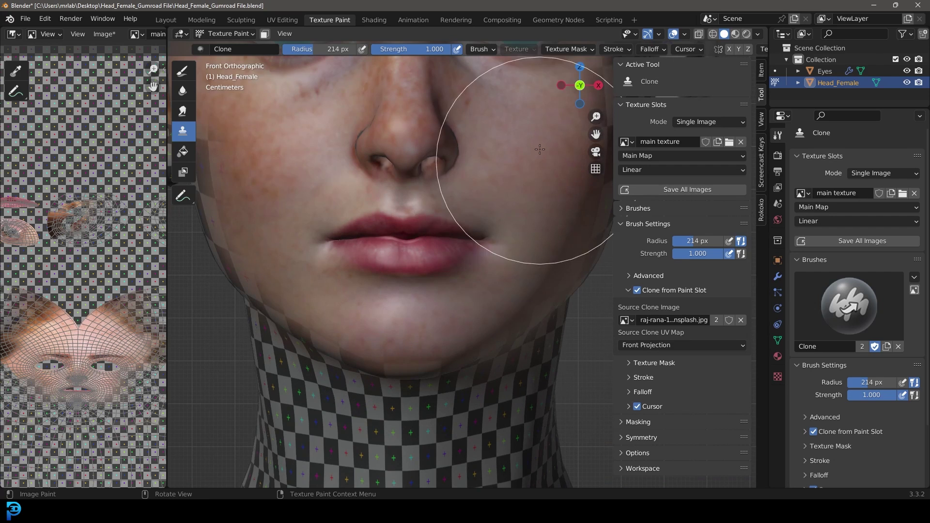
{"action": "left_click_drag", "start_coordinate": [539, 149], "coordinate": [577, 177]}
Examine the cloned texture on both sides of the head, from the cheeks back to the ears.
{"action": "scroll", "coordinate": [557, 194], "scroll_direction": "down", "scroll_amount": 5}
{"action": "scroll", "coordinate": [523, 209], "scroll_direction": "up", "scroll_amount": 4}
{"action": "mouse_move", "coordinate": [513, 210]}
{"action": "middle_mouse_down"}
{"action": "mouse_move", "coordinate": [461, 212]}
{"action": "mouse_move", "coordinate": [424, 194]}
{"action": "middle_mouse_up"}
{"action": "scroll", "coordinate": [420, 187], "scroll_direction": "down", "scroll_amount": 4}
{"action": "scroll", "coordinate": [394, 228], "scroll_direction": "up", "scroll_amount": 1}
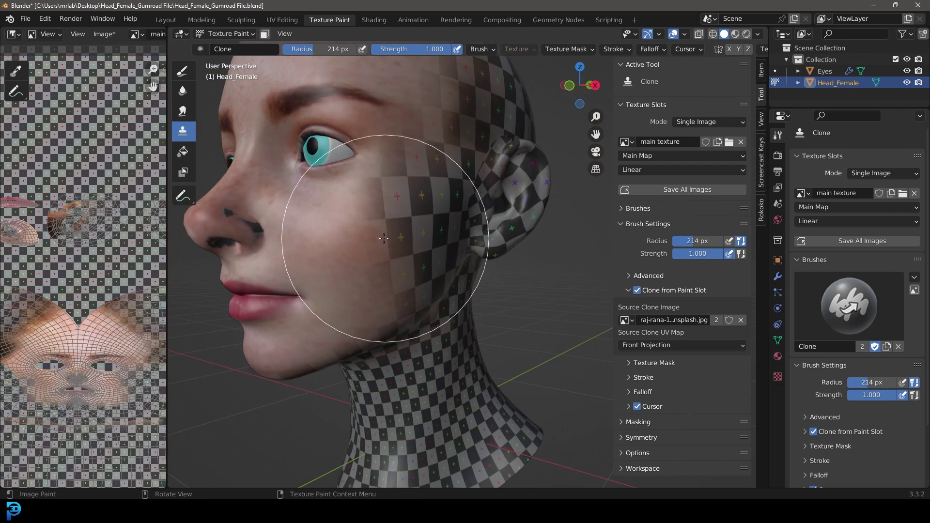
{"action": "scroll", "coordinate": [388, 174], "scroll_direction": "down", "scroll_amount": 3}
{"action": "middle_click_drag", "start_coordinate": [386, 95], "coordinate": [405, 120]}
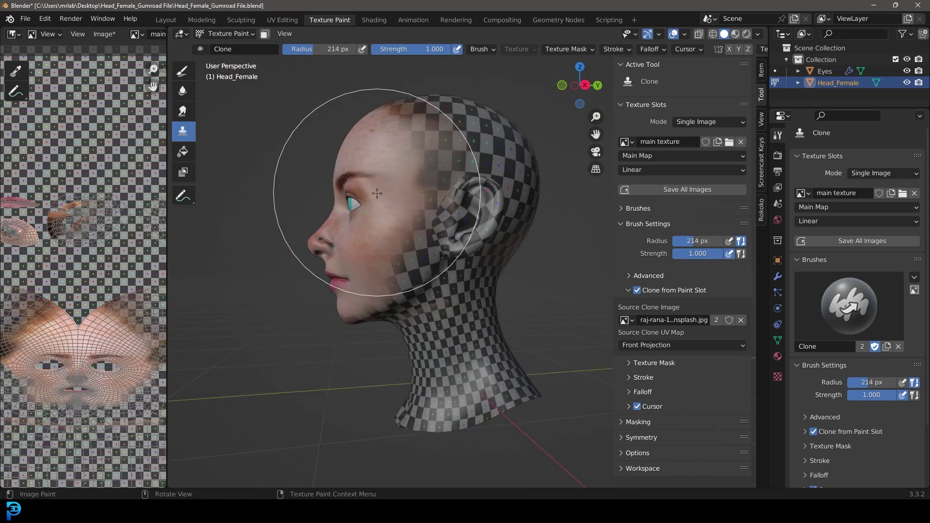
{"action": "scroll", "coordinate": [451, 169], "scroll_direction": "up", "scroll_amount": 3}
{"action": "mouse_move", "coordinate": [378, 208]}
{"action": "middle_mouse_down"}
{"action": "mouse_move", "coordinate": [427, 194]}
{"action": "mouse_move", "coordinate": [421, 210]}
{"action": "middle_mouse_up"}
{"action": "scroll", "coordinate": [426, 194], "scroll_direction": "down", "scroll_amount": 2}
{"action": "scroll", "coordinate": [412, 226], "scroll_direction": "up", "scroll_amount": 3}
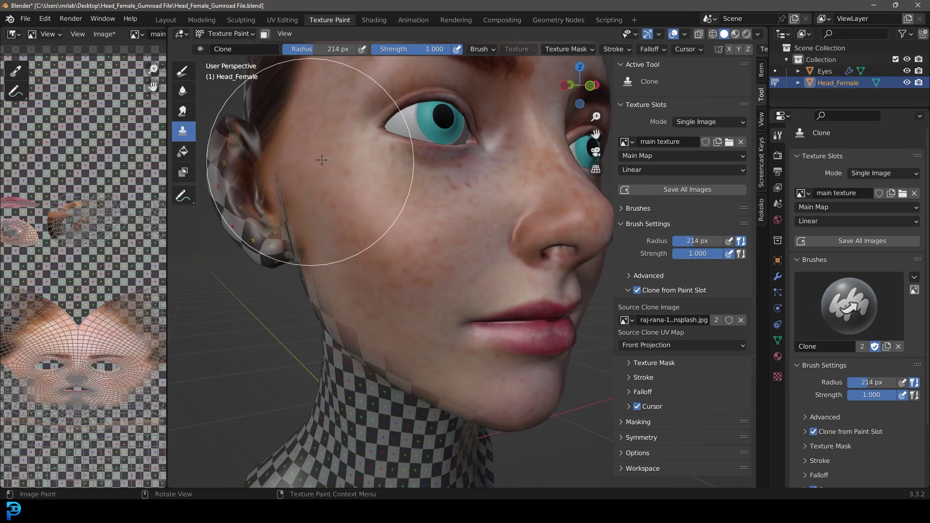
{"action": "scroll", "coordinate": [342, 176], "scroll_direction": "down", "scroll_amount": 3}
{"action": "middle_click_drag", "start_coordinate": [342, 177], "coordinate": [412, 219]}
{"action": "scroll", "coordinate": [412, 219], "scroll_direction": "up", "scroll_amount": 3}
Return to front view and clone the portrait's hairline onto the top and upper sides of the head.
{"action": "key", "text": "KP_1"}
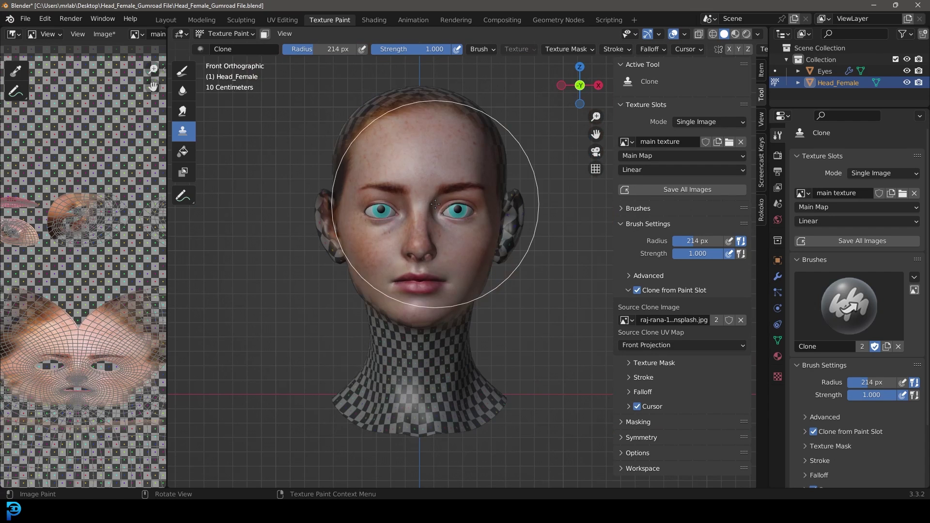
{"action": "scroll", "coordinate": [404, 122], "scroll_direction": "up", "scroll_amount": 3}
{"action": "middle_click_drag", "start_coordinate": [403, 122], "coordinate": [430, 200], "text": "shift"}
{"action": "scroll", "coordinate": [430, 200], "scroll_direction": "up", "scroll_amount": 2}
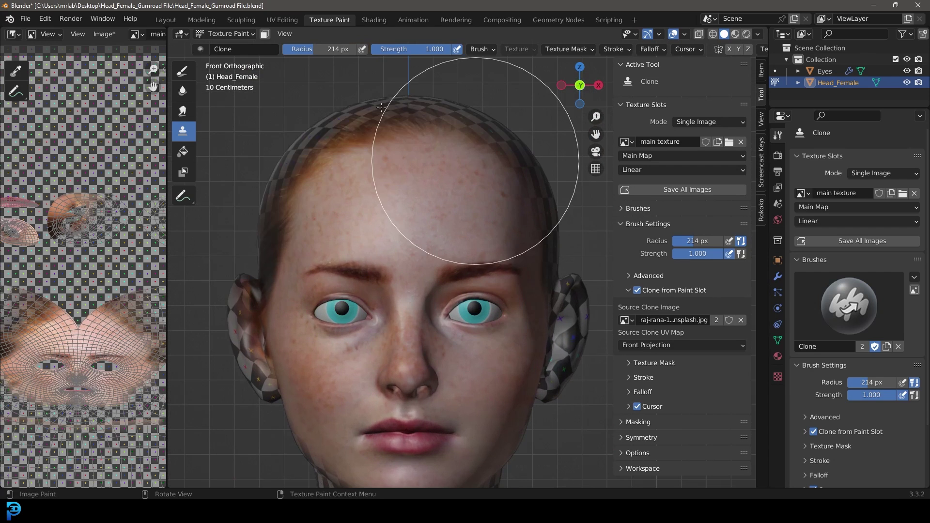
{"action": "left_click_drag", "start_coordinate": [514, 156], "coordinate": [500, 169]}
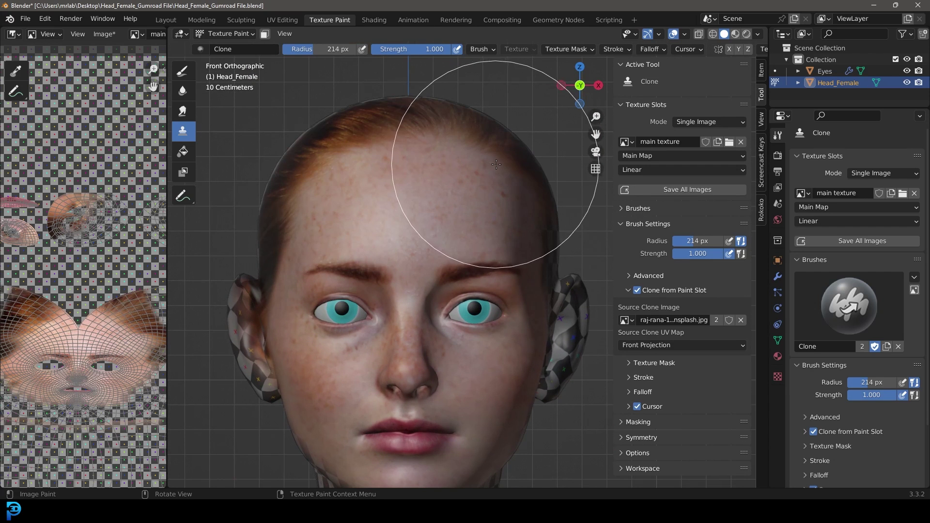
View the head from the right and add a UV map named "Side projection" to its mesh.
{"action": "scroll", "coordinate": [436, 266], "scroll_direction": "down", "scroll_amount": 4}
{"action": "middle_click_drag", "start_coordinate": [436, 266], "coordinate": [409, 262]}
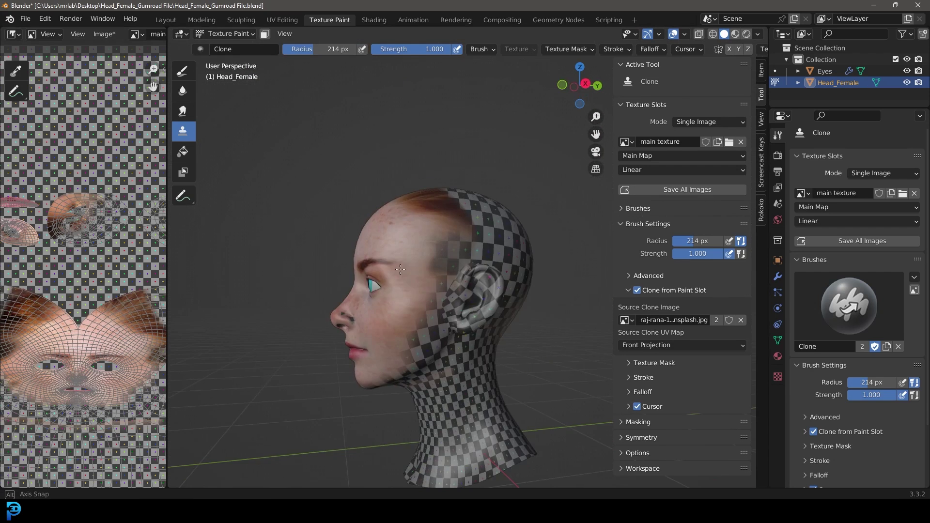
{"action": "key", "text": "KP_3"}
{"action": "scroll", "coordinate": [399, 266], "scroll_direction": "up", "scroll_amount": 2}
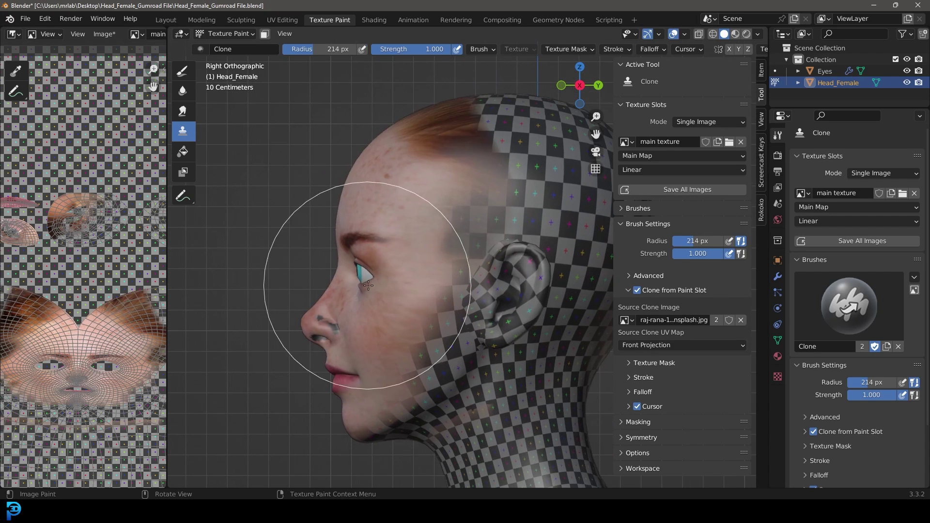
{"action": "left_click", "coordinate": [778, 340]}
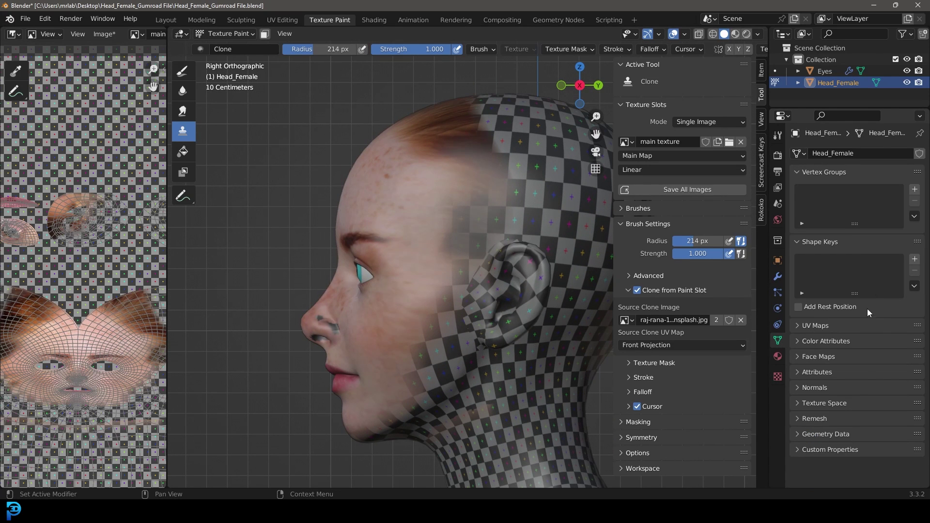
{"action": "left_click", "coordinate": [821, 328]}
{"action": "left_click", "coordinate": [831, 345]}
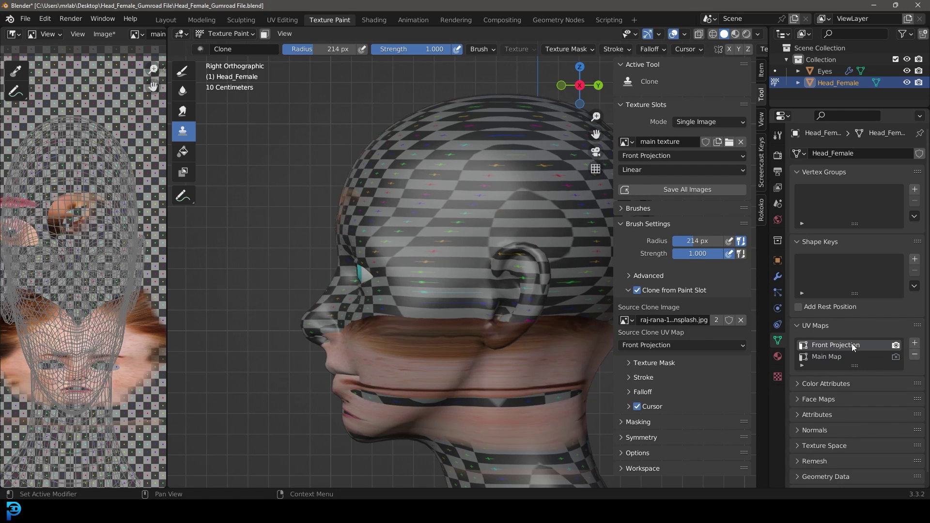
{"action": "left_click", "coordinate": [914, 343]}
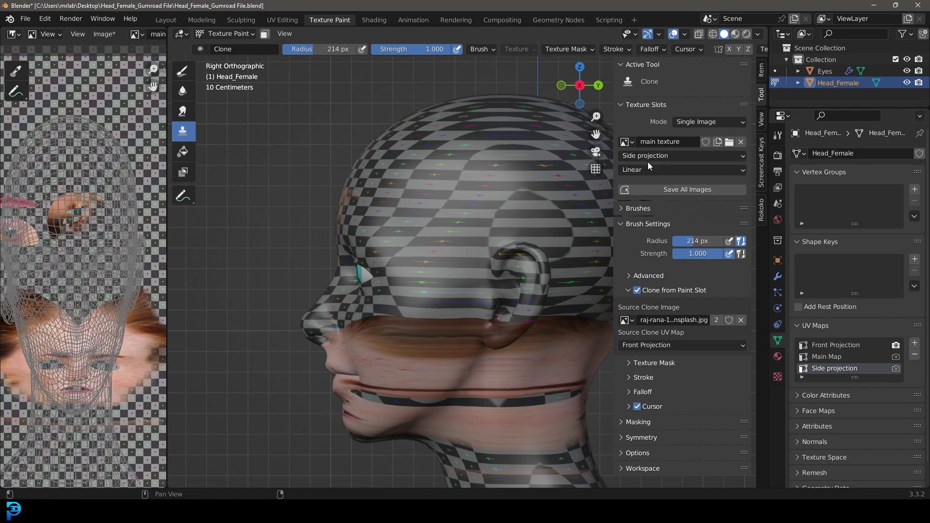
Compare the head under its three UV maps and make Main Map the active one.
{"action": "left_click", "coordinate": [830, 356]}
{"action": "left_click", "coordinate": [837, 344]}
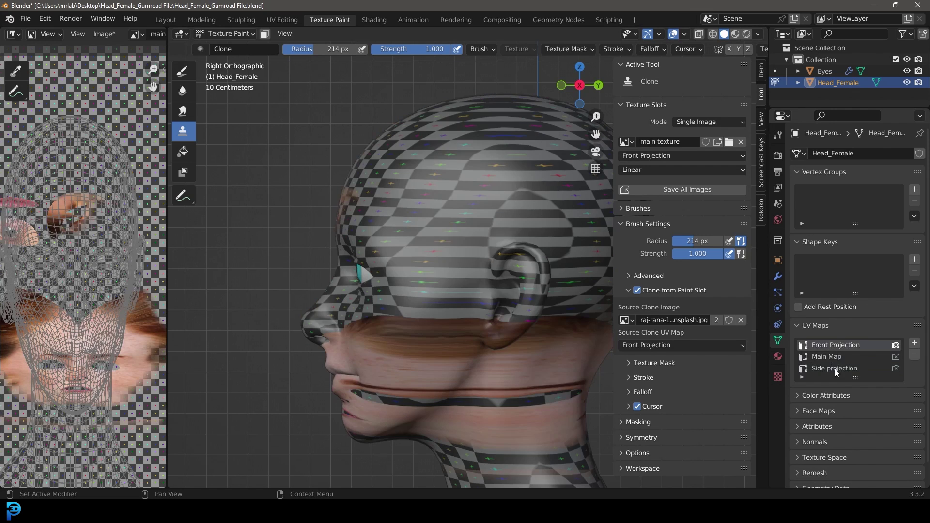
{"action": "left_click", "coordinate": [834, 368]}
{"action": "middle_click_drag", "start_coordinate": [486, 219], "coordinate": [610, 237]}
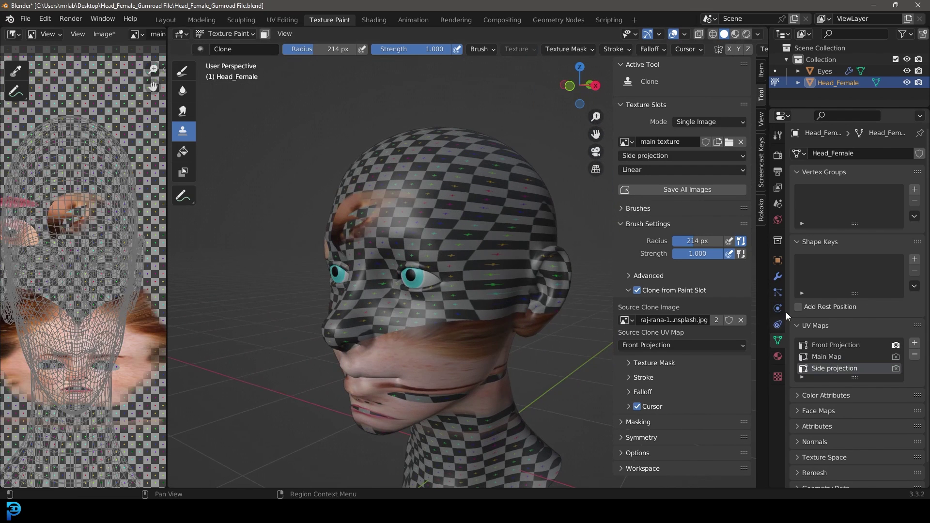
{"action": "left_click", "coordinate": [836, 357]}
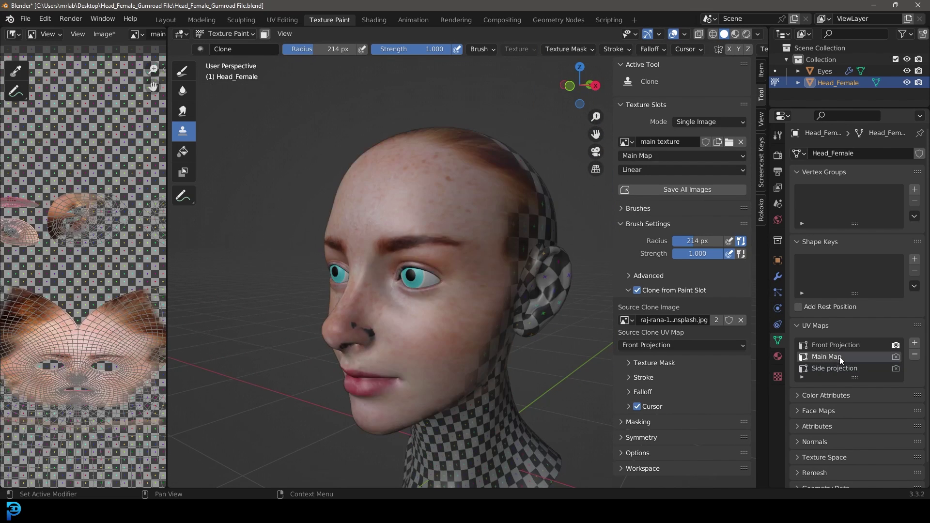
Examine the painted texture around the nose, along the cheeks and under the chin.
{"action": "middle_click_drag", "start_coordinate": [370, 277], "coordinate": [370, 265]}
{"action": "scroll", "coordinate": [369, 265], "scroll_direction": "up", "scroll_amount": 4}
{"action": "middle_click_drag", "start_coordinate": [307, 322], "coordinate": [409, 290]}
{"action": "scroll", "coordinate": [374, 287], "scroll_direction": "up", "scroll_amount": 3}
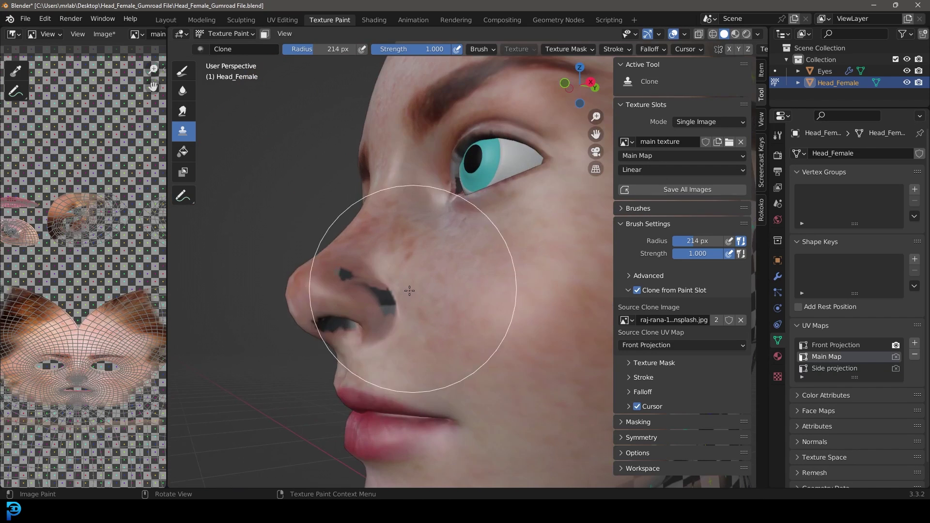
{"action": "middle_click_drag", "start_coordinate": [333, 301], "coordinate": [508, 286]}
{"action": "scroll", "coordinate": [391, 217], "scroll_direction": "up", "scroll_amount": 2}
{"action": "middle_click_drag", "start_coordinate": [363, 264], "coordinate": [348, 288]}
{"action": "scroll", "coordinate": [439, 301], "scroll_direction": "down", "scroll_amount": 4}
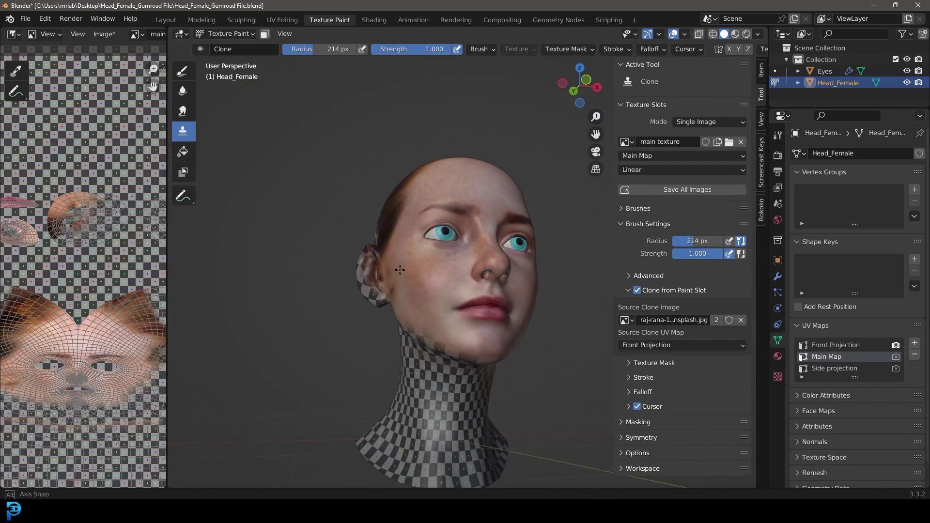
{"action": "middle_click_drag", "start_coordinate": [438, 301], "coordinate": [446, 370]}
{"action": "scroll", "coordinate": [446, 369], "scroll_direction": "up", "scroll_amount": 4}
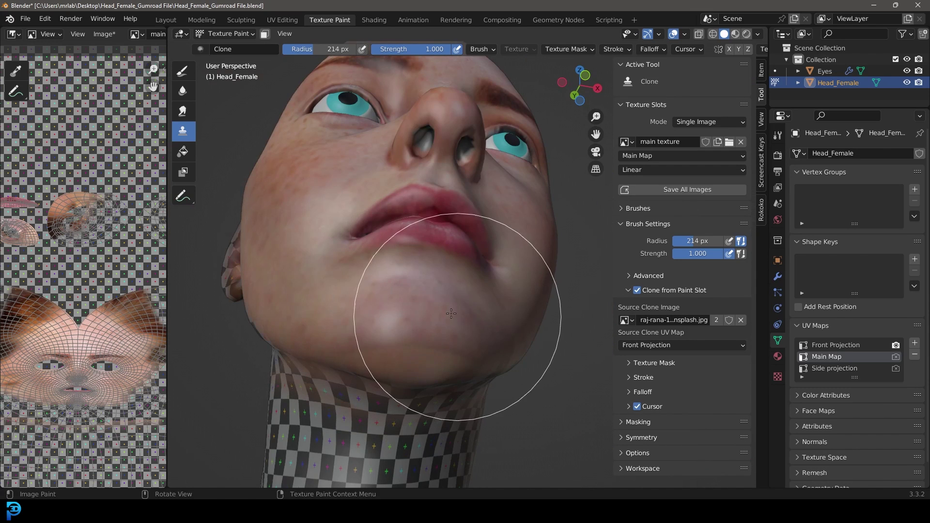
Return to front view and clone the portrait onto the head's left ear.
{"action": "key", "text": "KP_1"}
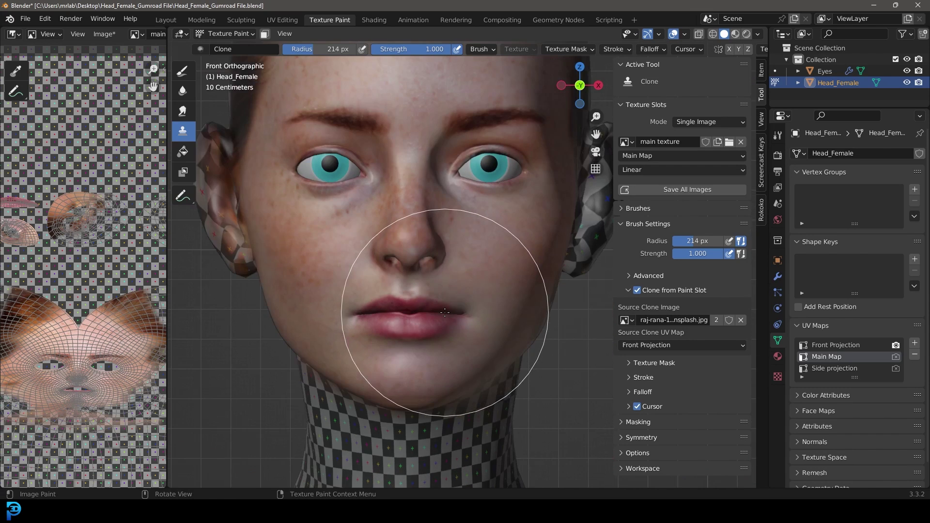
{"action": "scroll", "coordinate": [444, 312], "scroll_direction": "down", "scroll_amount": 4}
{"action": "scroll", "coordinate": [435, 291], "scroll_direction": "up", "scroll_amount": 6}
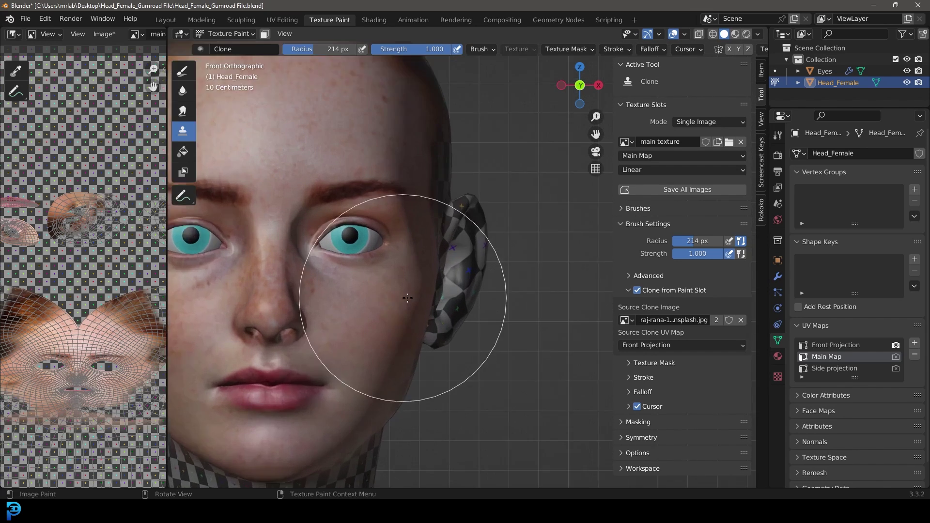
{"action": "scroll", "coordinate": [407, 297], "scroll_direction": "up", "scroll_amount": 2}
{"action": "scroll", "coordinate": [449, 176], "scroll_direction": "down", "scroll_amount": 1}
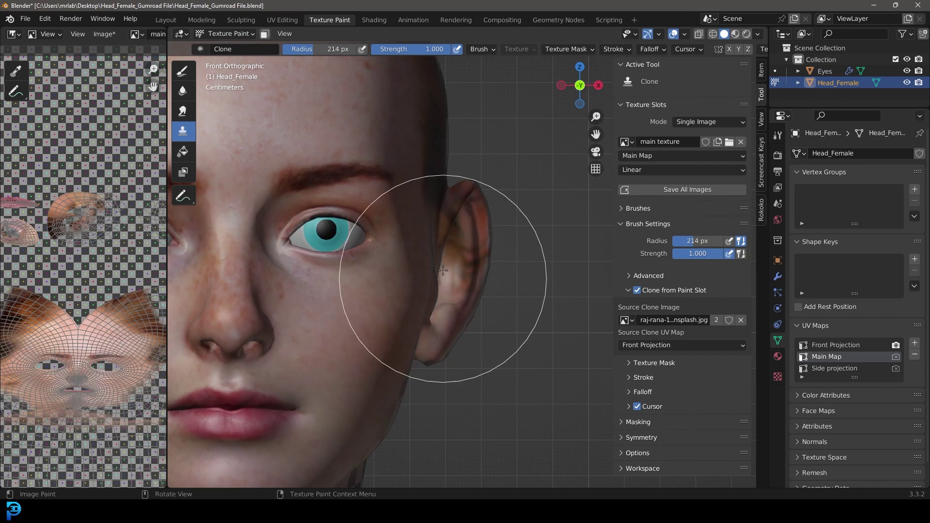
{"action": "scroll", "coordinate": [443, 270], "scroll_direction": "down", "scroll_amount": 5}
{"action": "scroll", "coordinate": [394, 286], "scroll_direction": "up", "scroll_amount": 2}
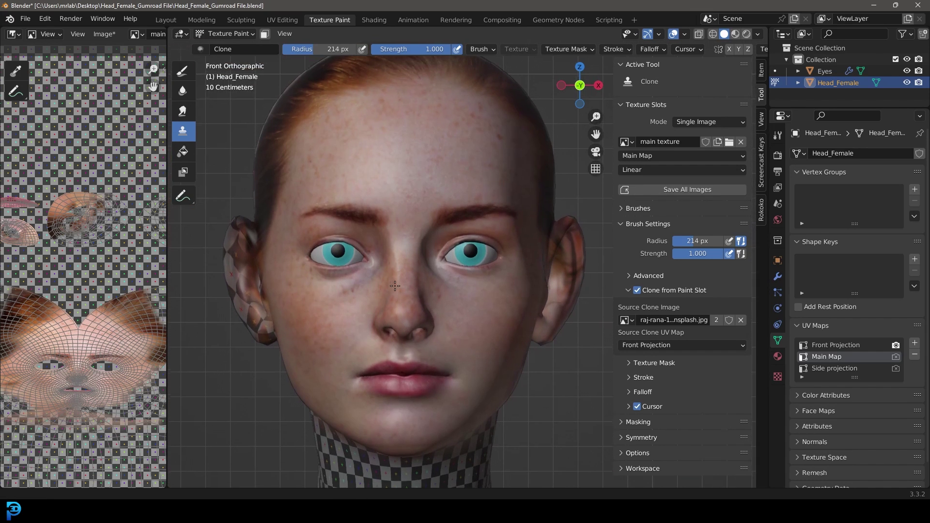